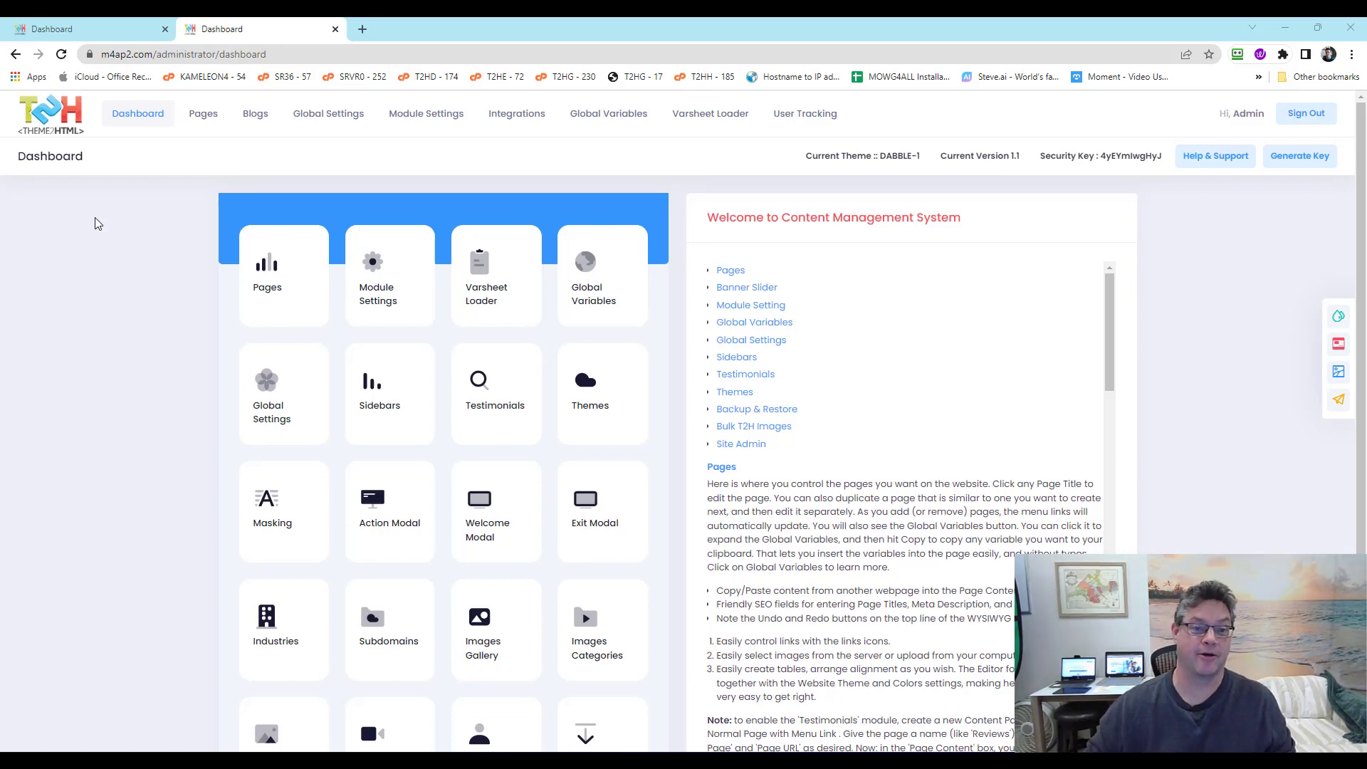
Step: Launch a new blank, untitled Notepad note over the T2H admin dashboard
click(422, 120)
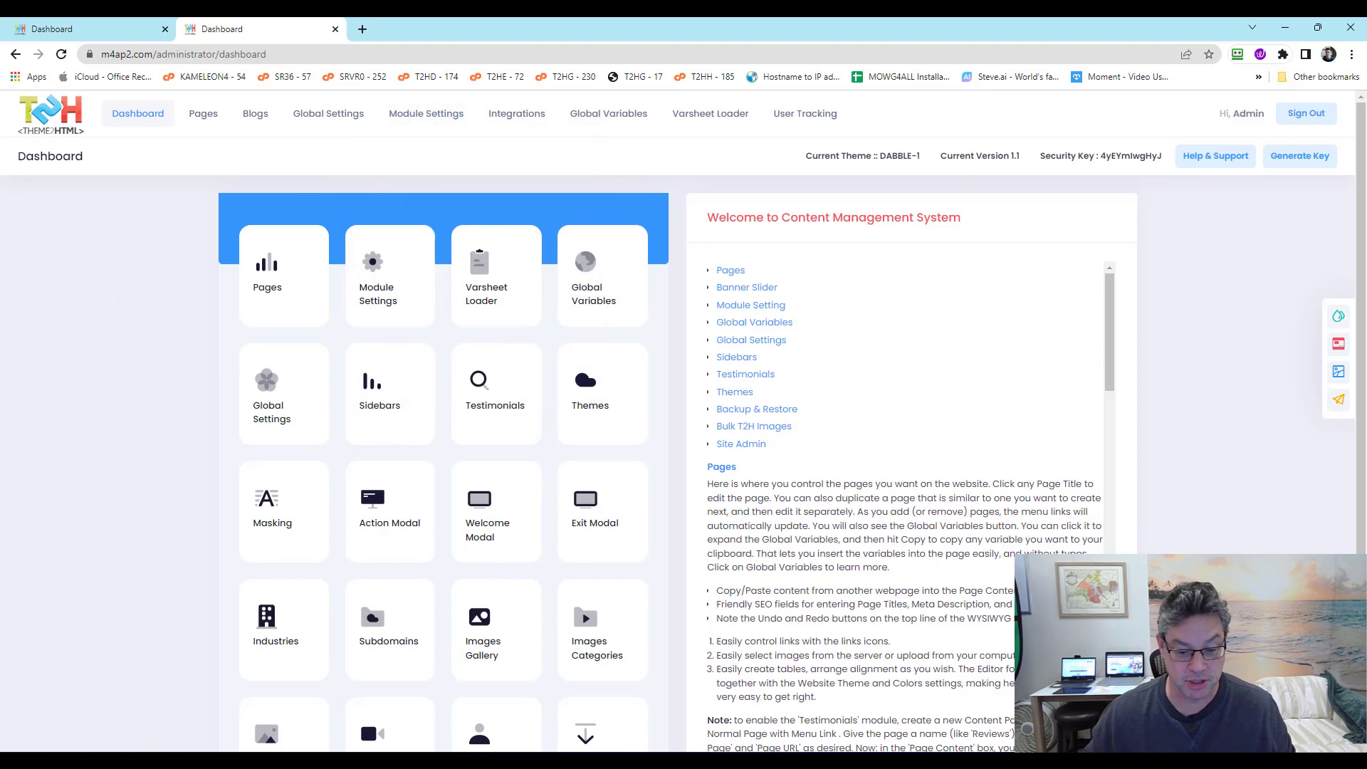
key(super+r)
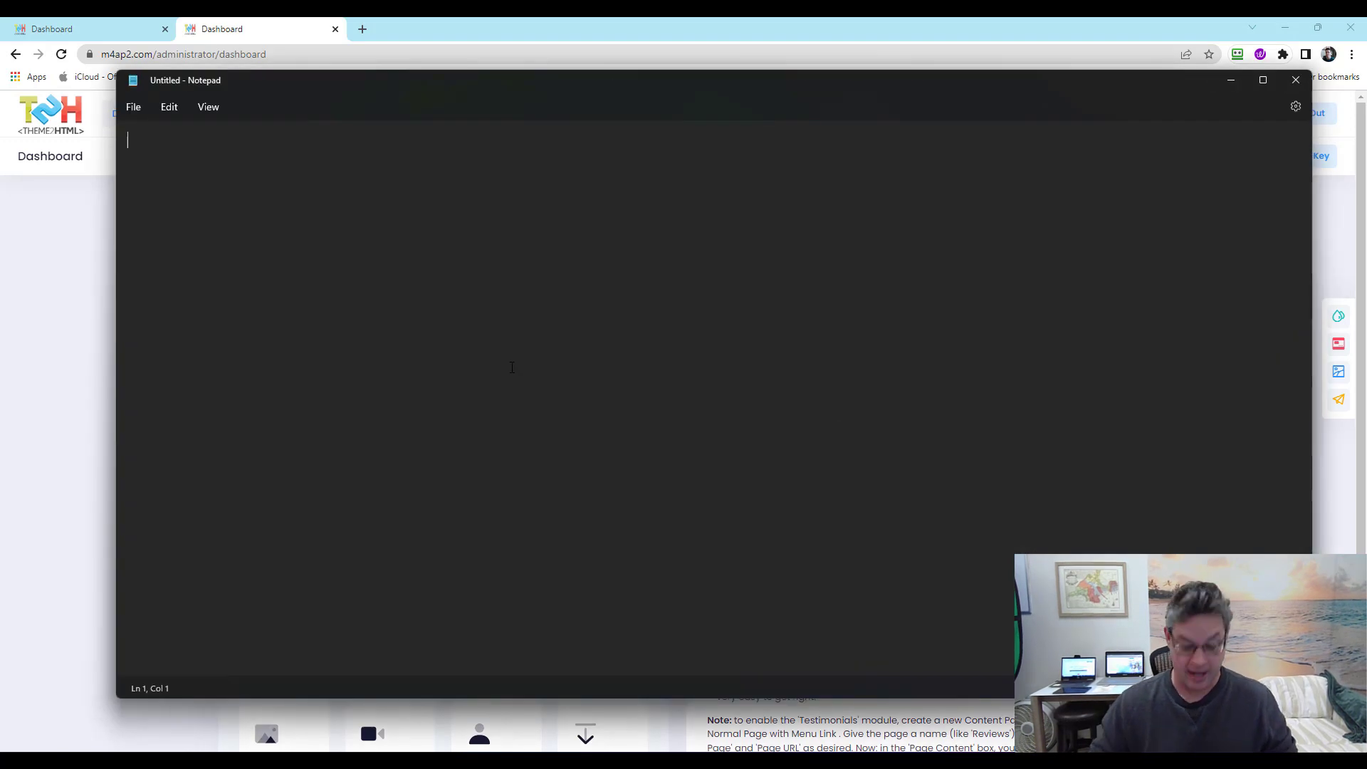
Step: Type the {LIVECHAT} placeholder in the note, enlarge the text, and move the window to the lower right
text({)
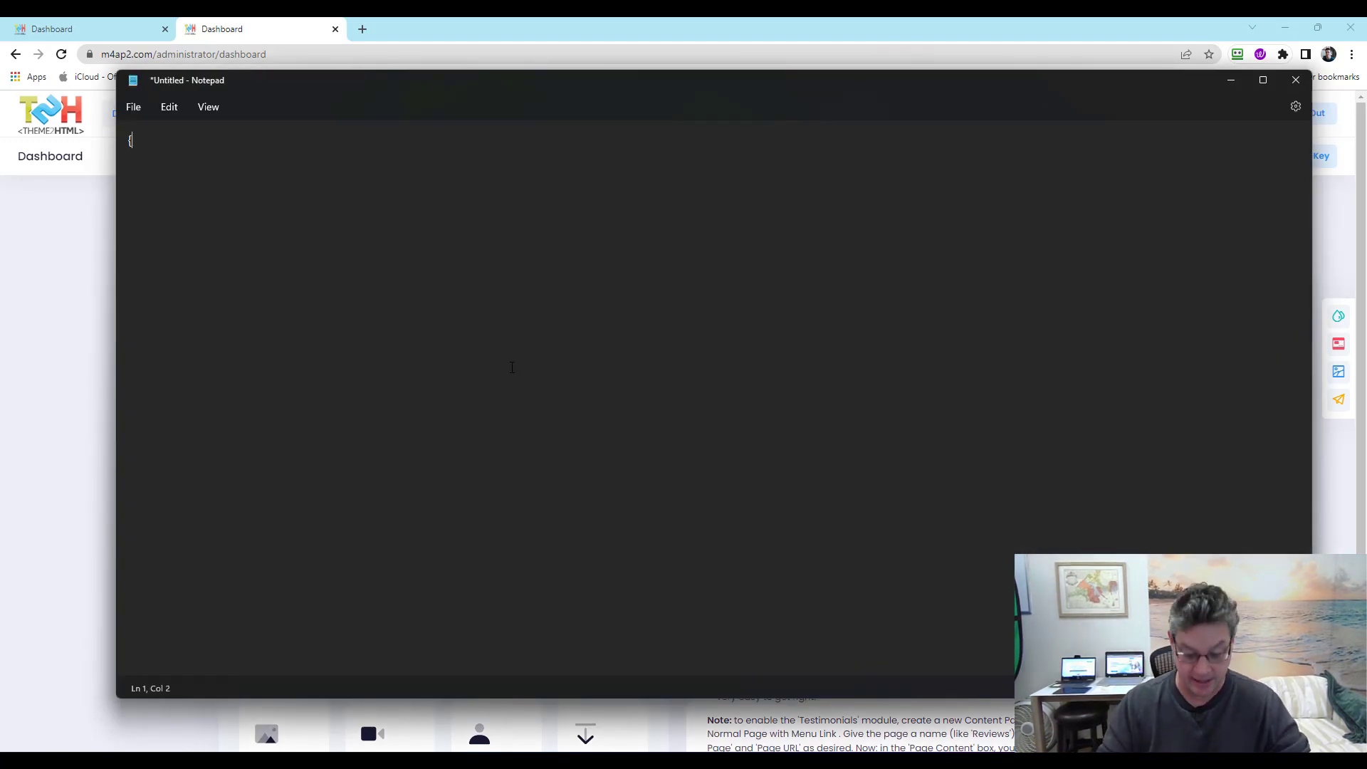
text(LIVECHAT)
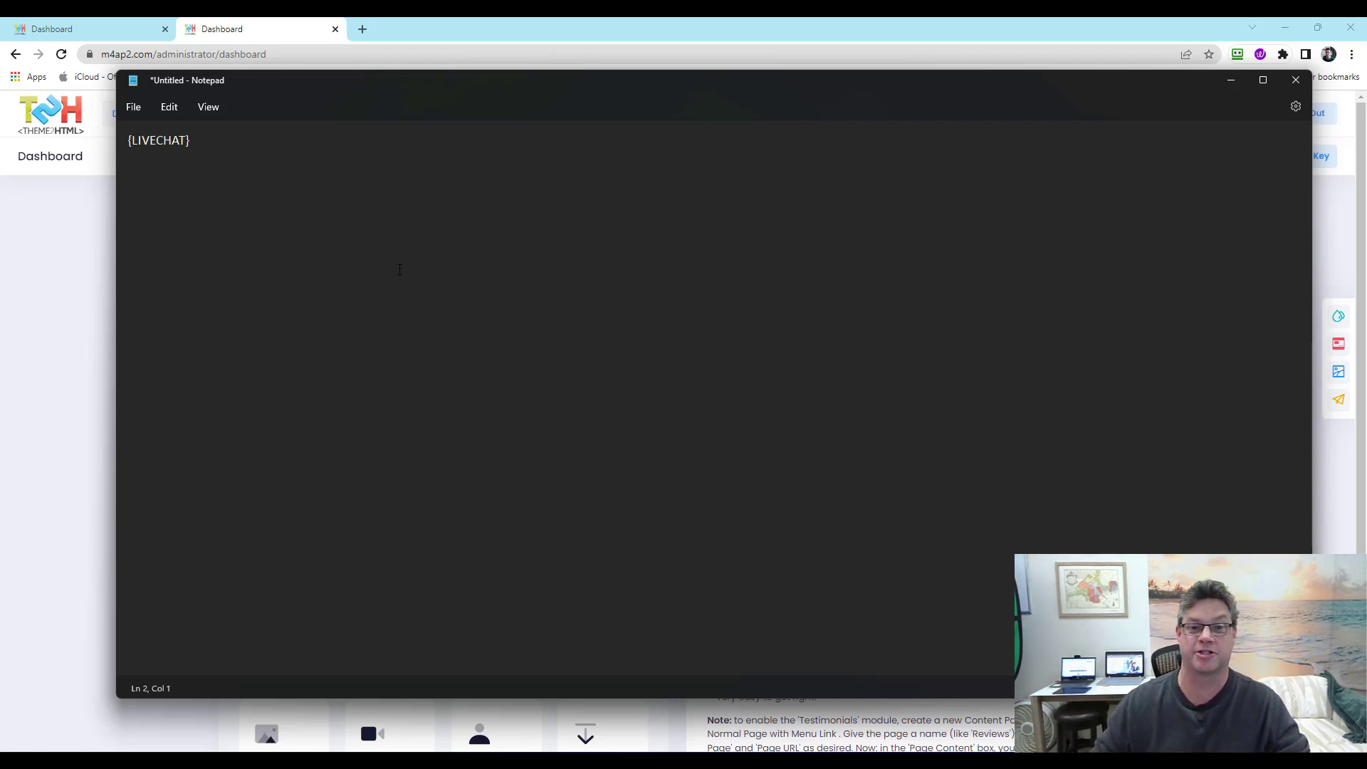
key(ctrl+a)
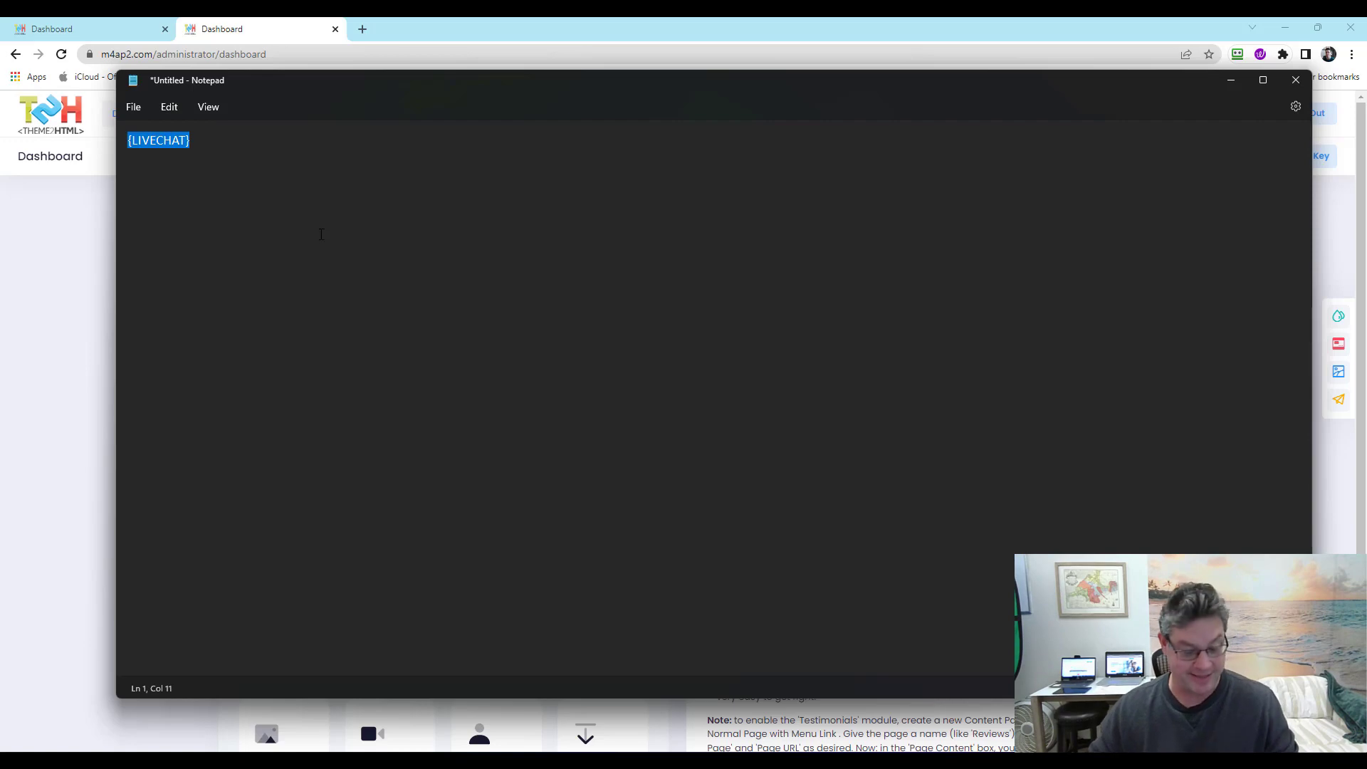
scroll(321, 234, up, 10)
click(511, 261)
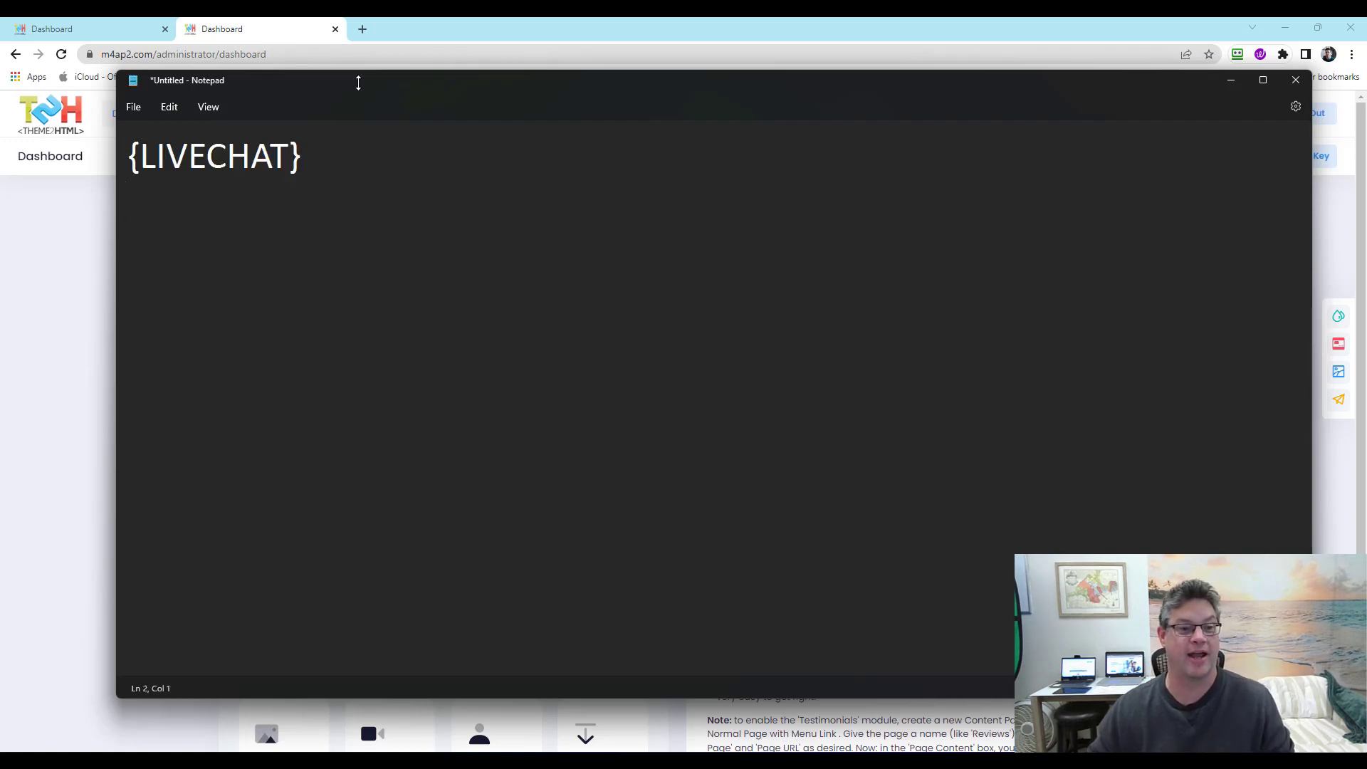
drag(357, 91, 1117, 297)
drag(1064, 365, 805, 360)
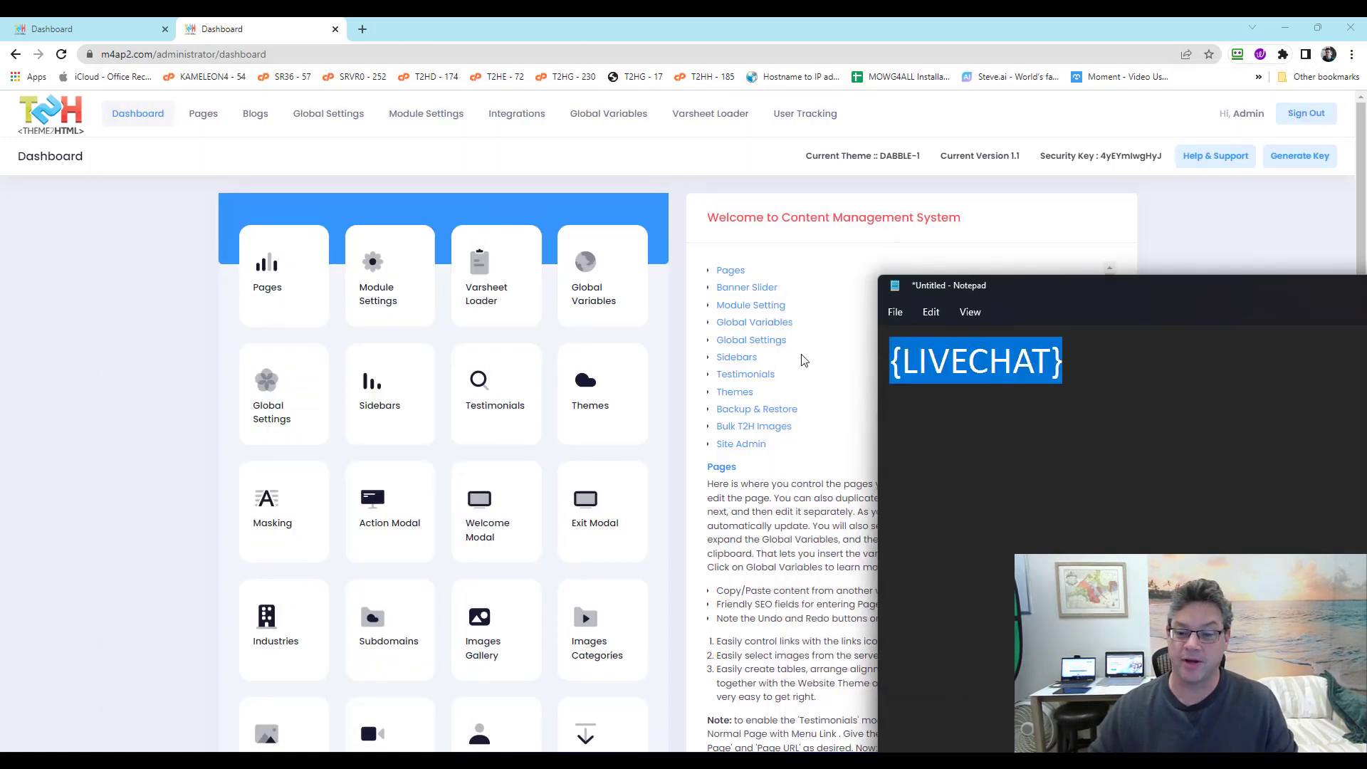
click(957, 433)
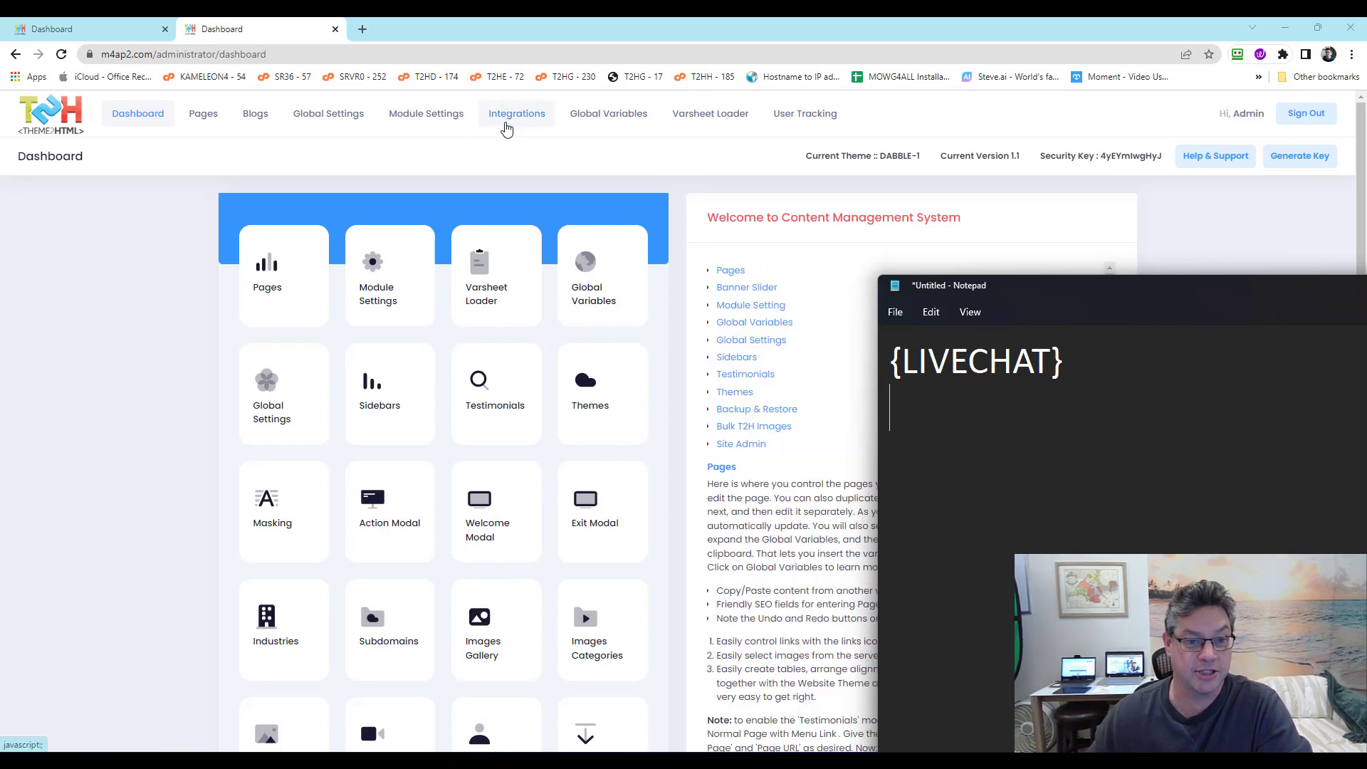
Step: Open the Services page's edit form from the Pages list
click(214, 115)
click(226, 172)
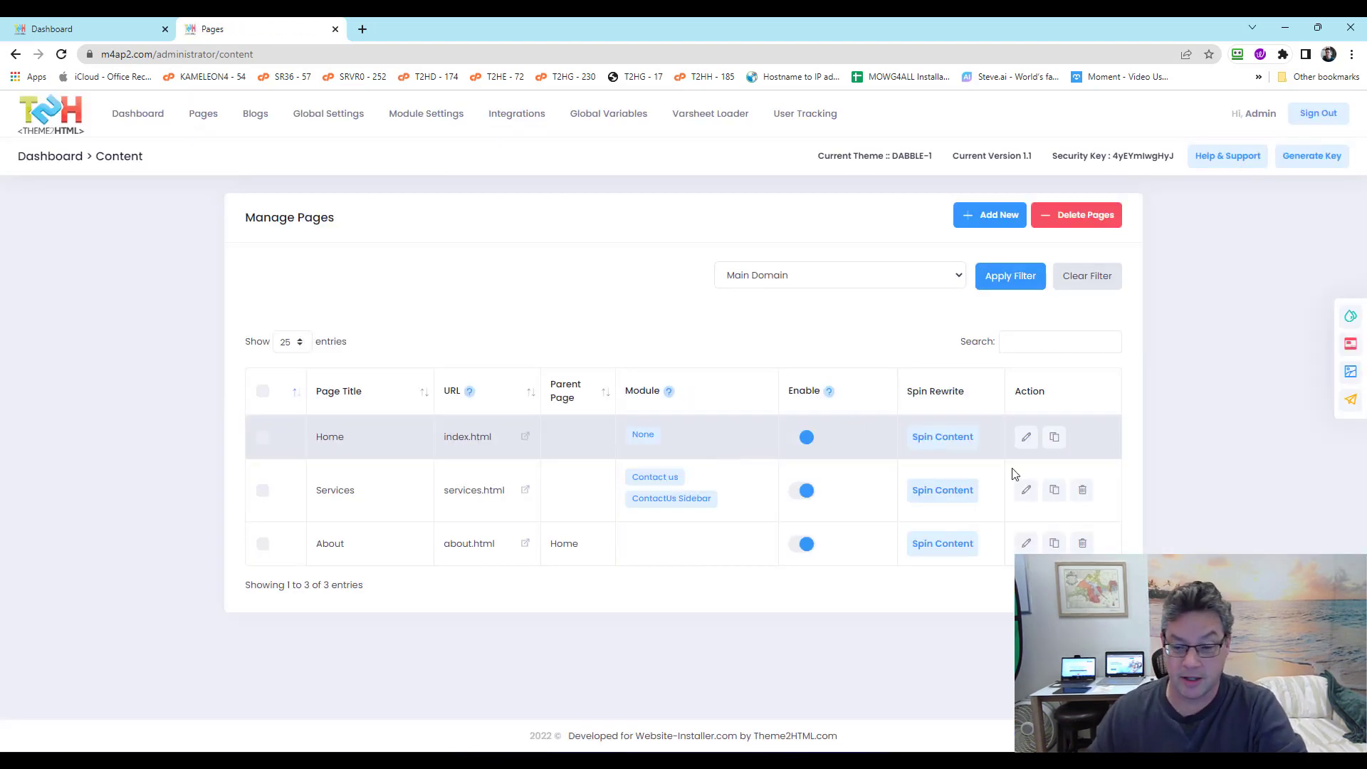
click(1026, 489)
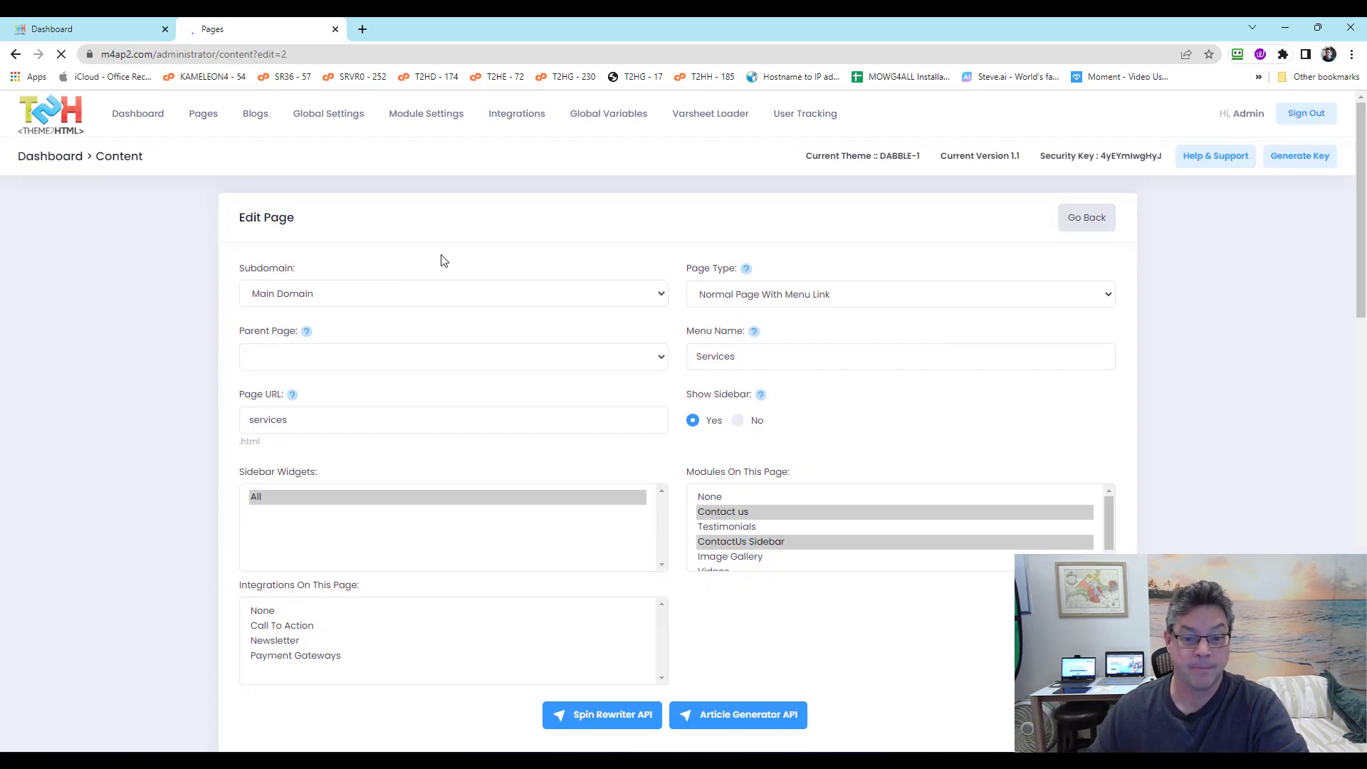
Step: Pick Payment Gateways under Integrations On This Page for the Services page
scroll(1251, 369, down, 3)
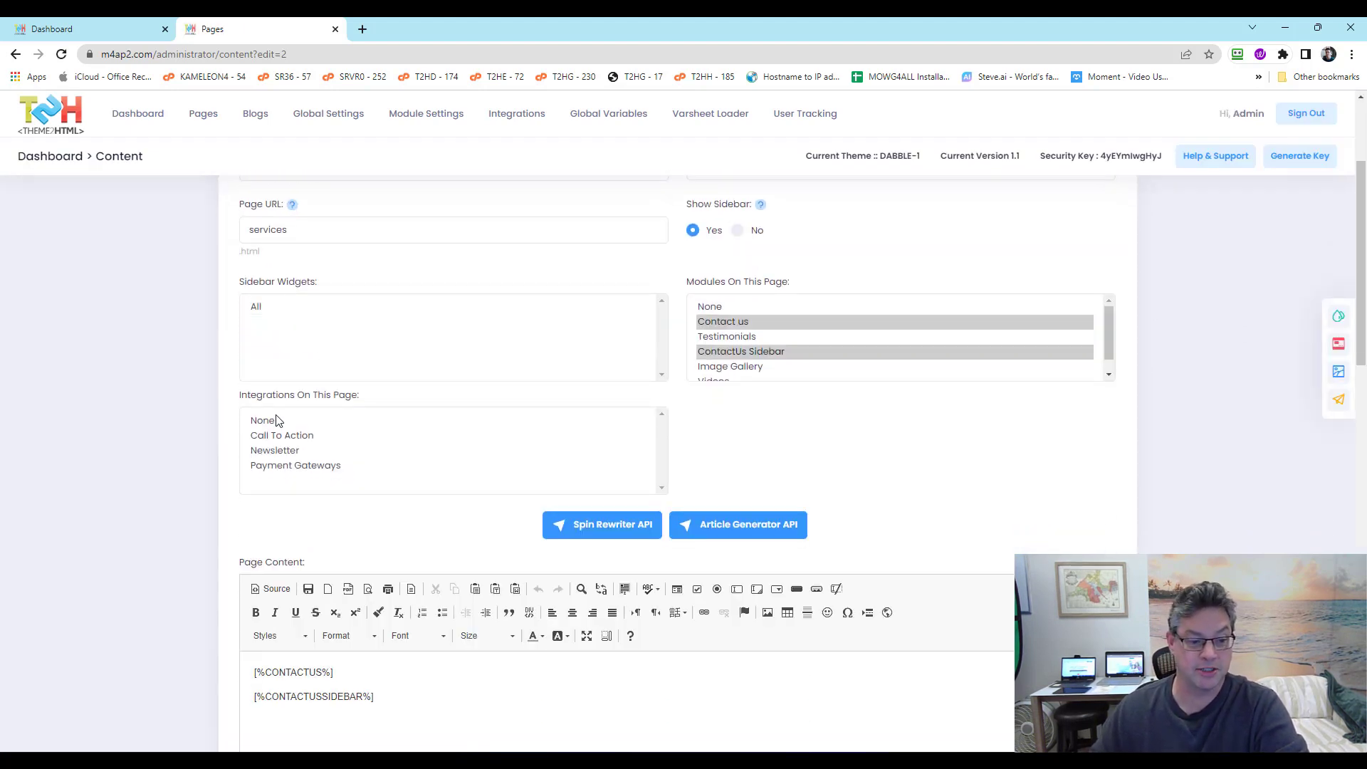
click(283, 437)
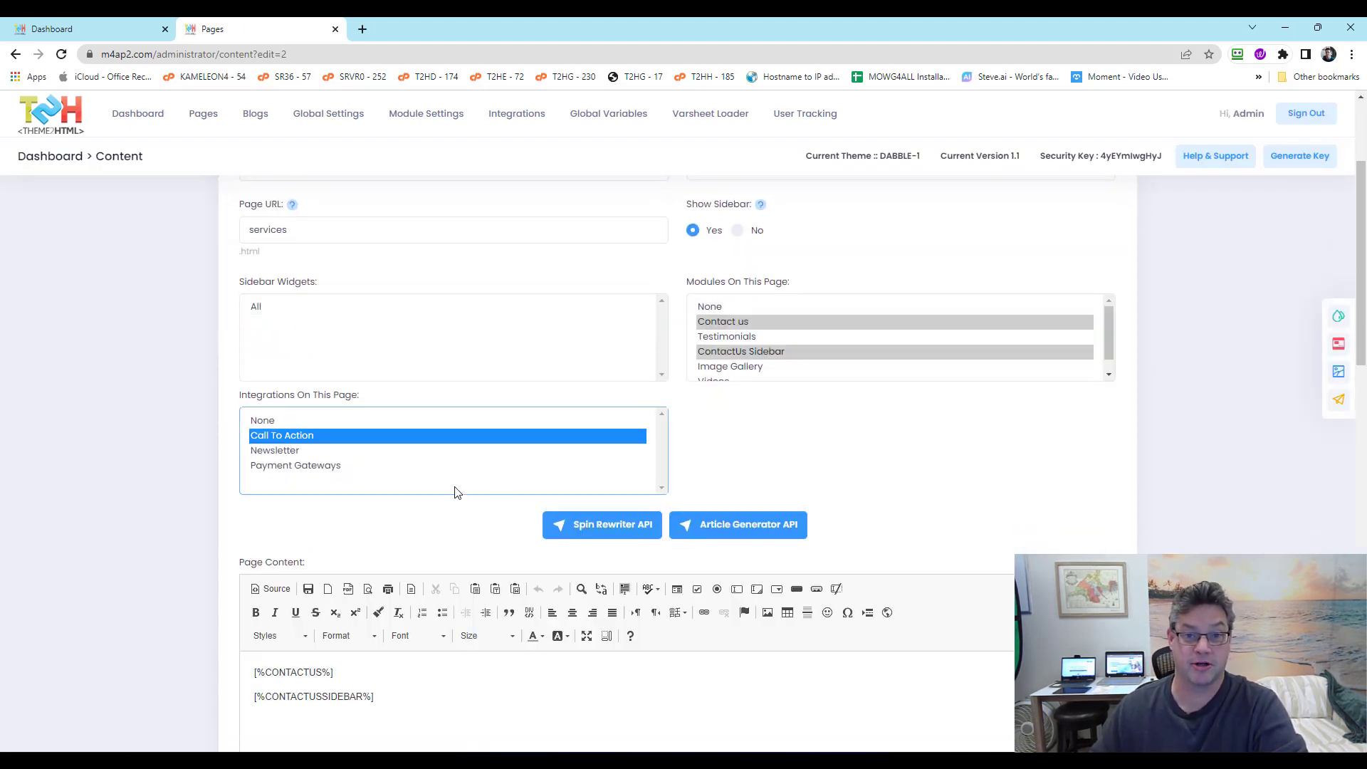
click(273, 453)
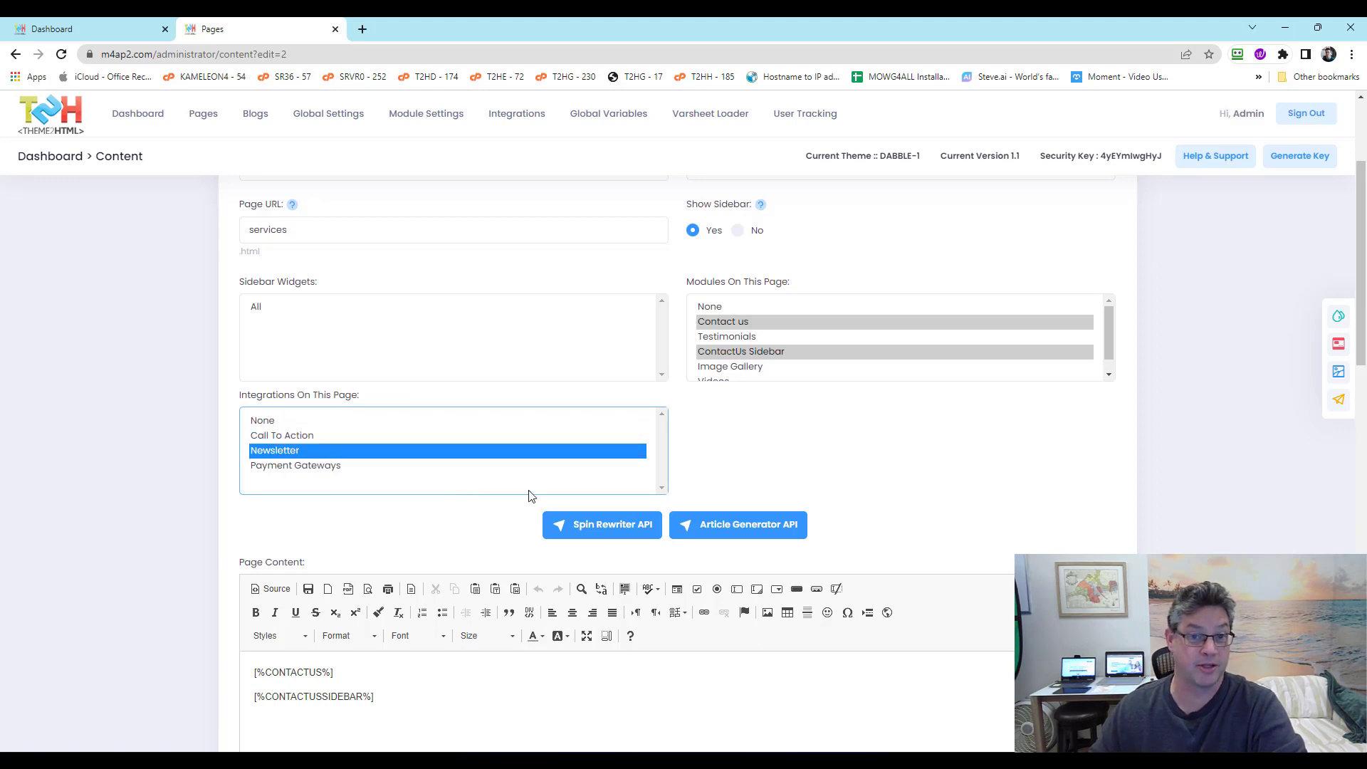
click(307, 468)
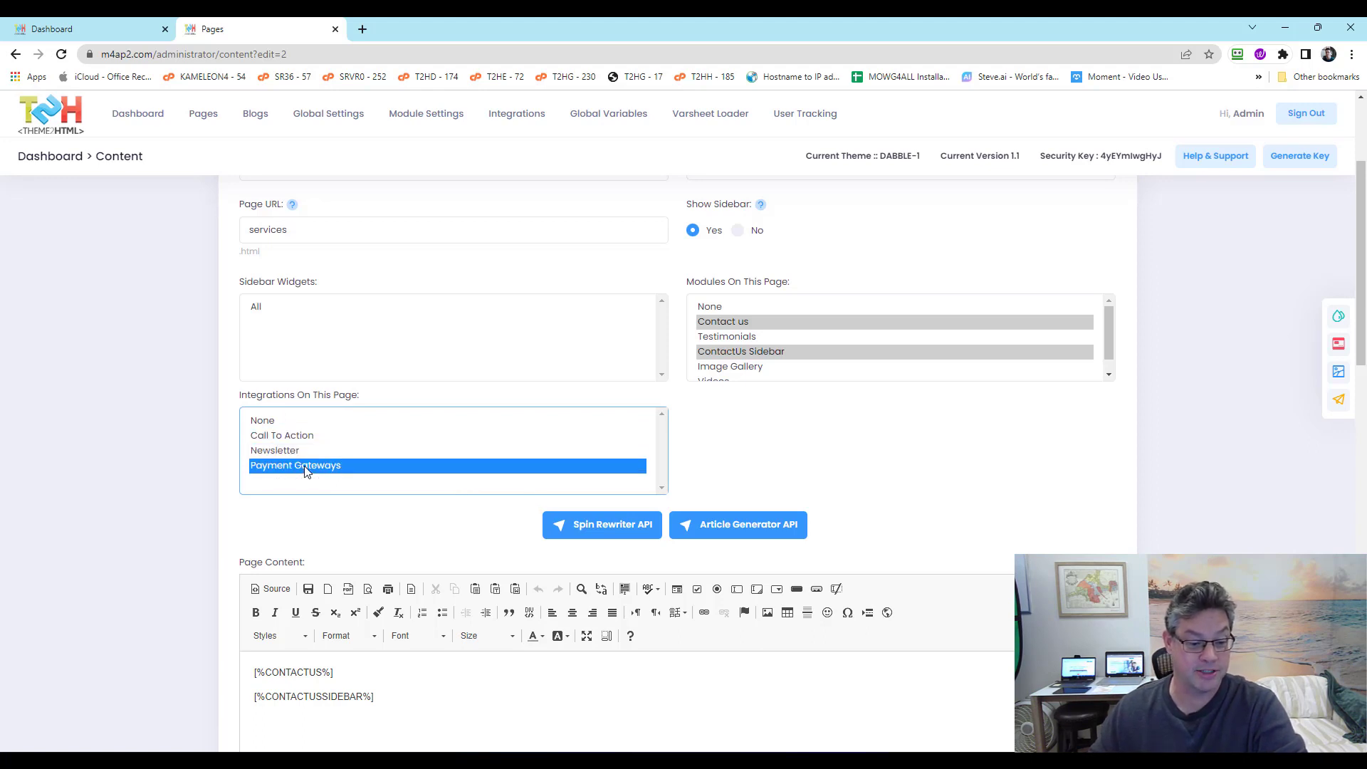
key(alt+Tab)
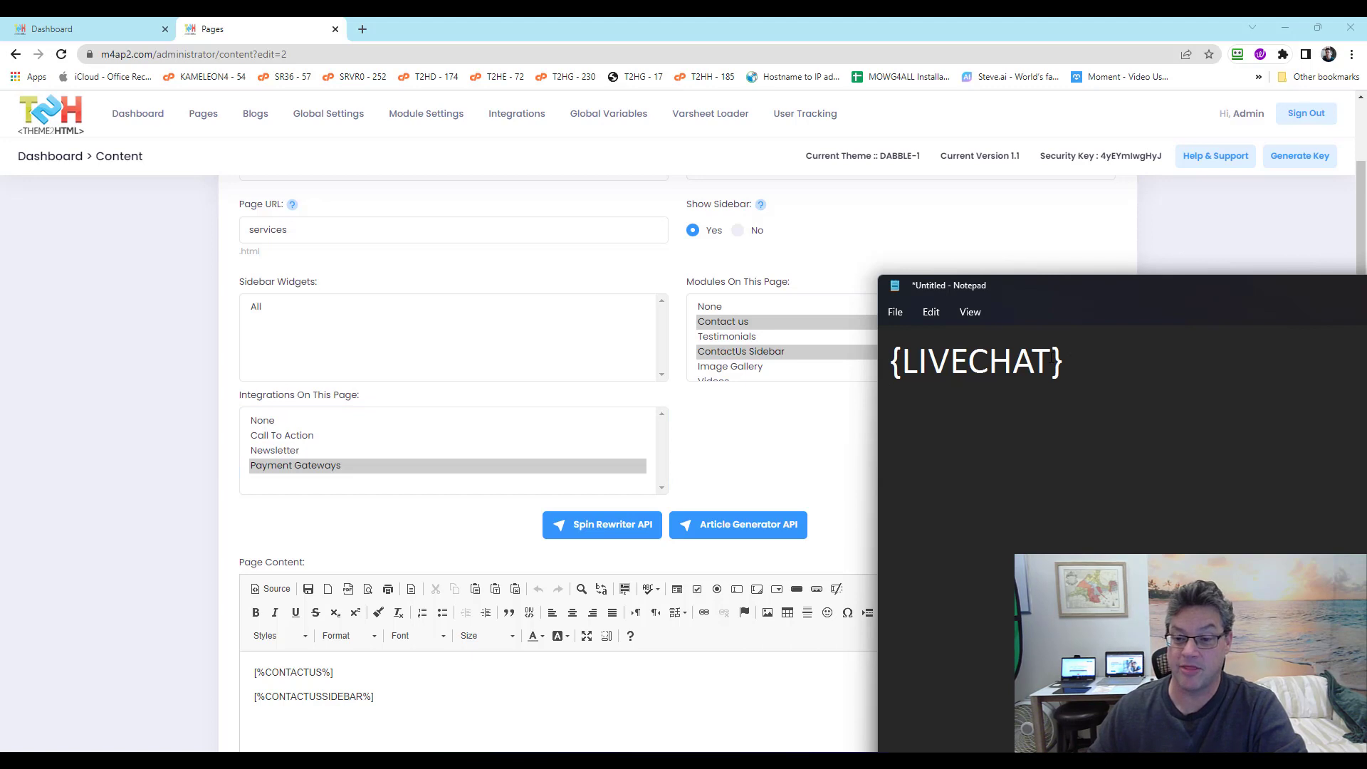
Step: Change the note's placeholder from {LIVECHAT} to {PAYMENTGATEWAYS} and select the whole line
drag(1053, 359, 903, 358)
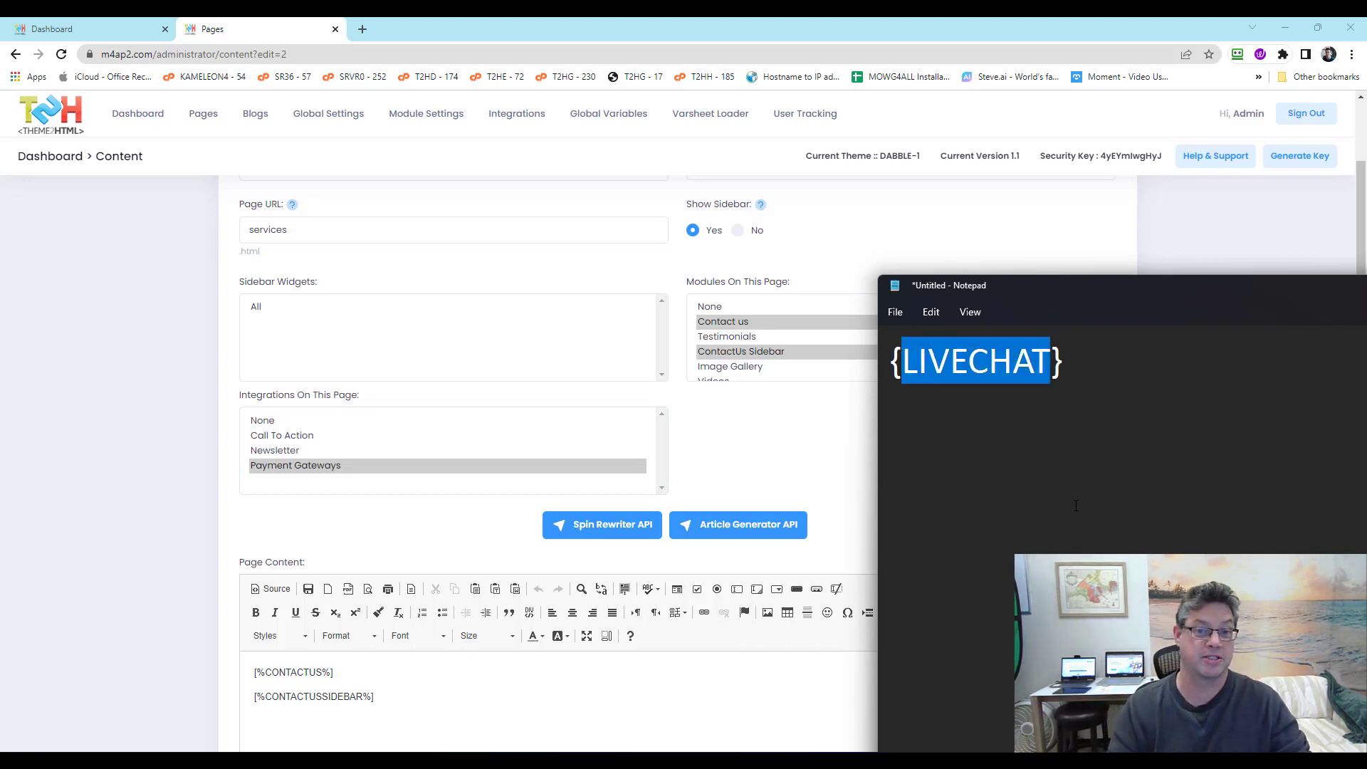
text(PAYMENT)
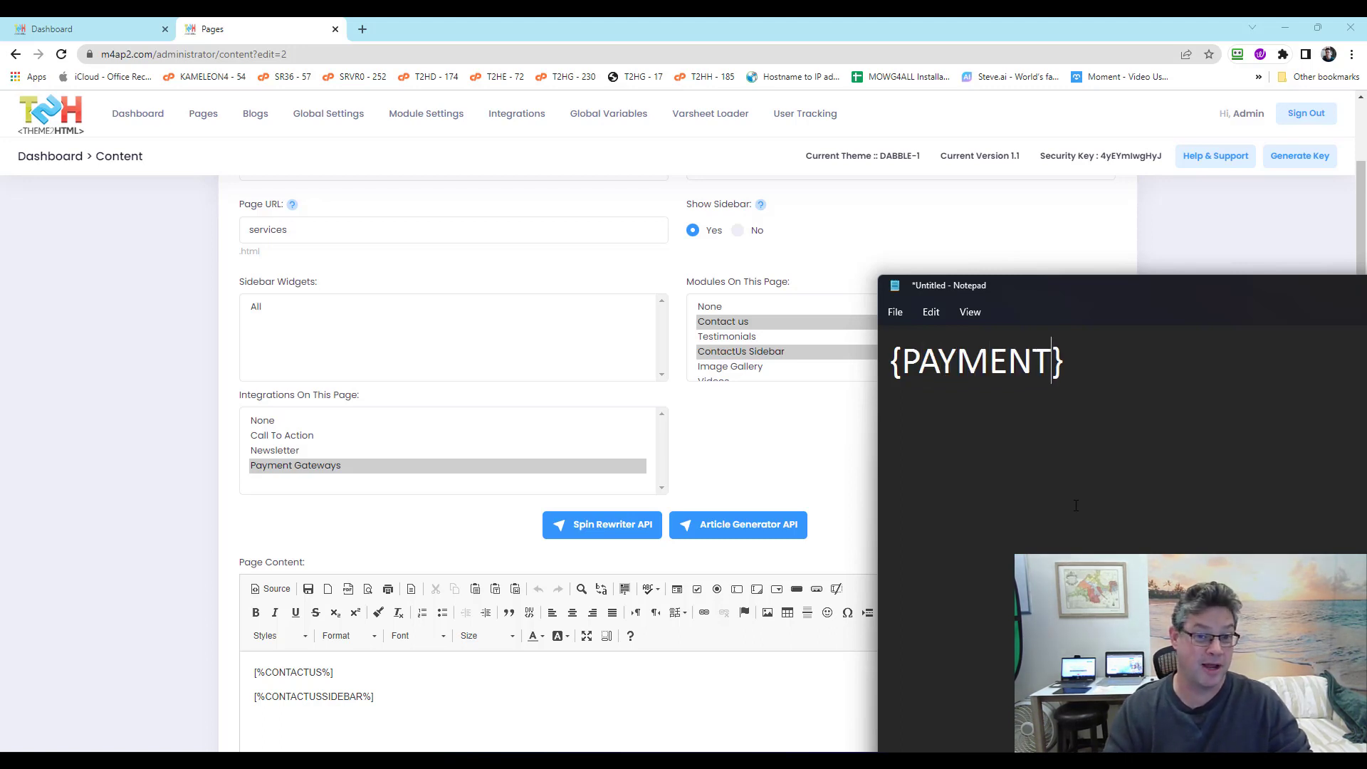
text(S)
key(BackSpace)
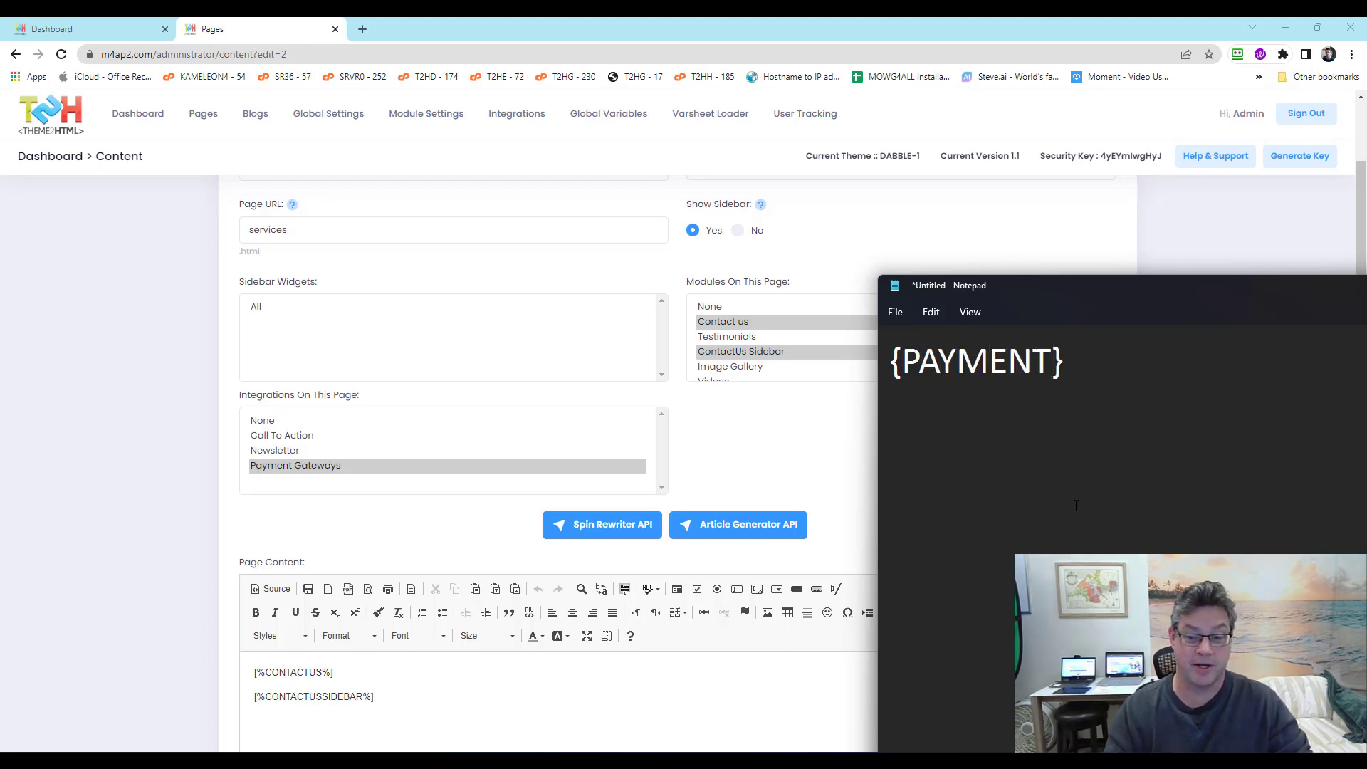
key(BackSpace)
text(TGATEWA)
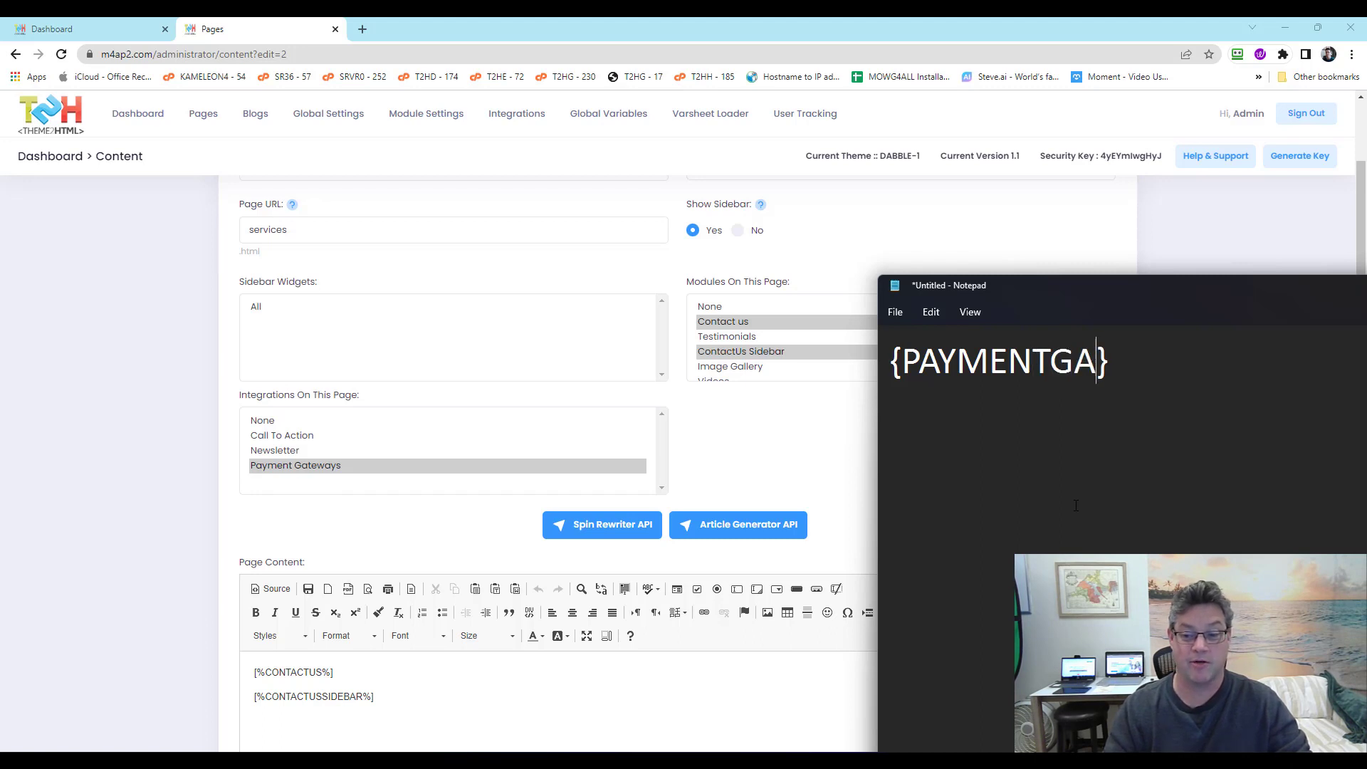
text(YS)
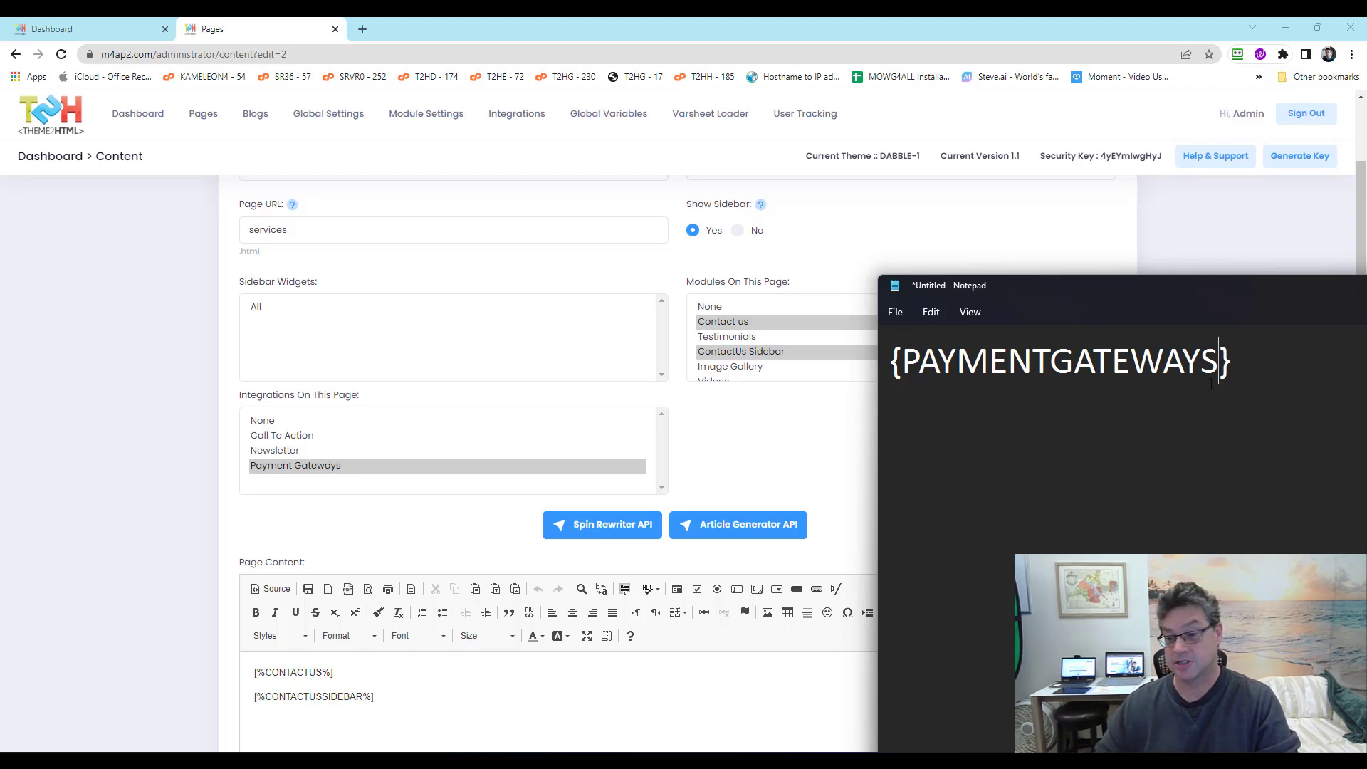
drag(1220, 363, 1208, 364)
key(BackSpace)
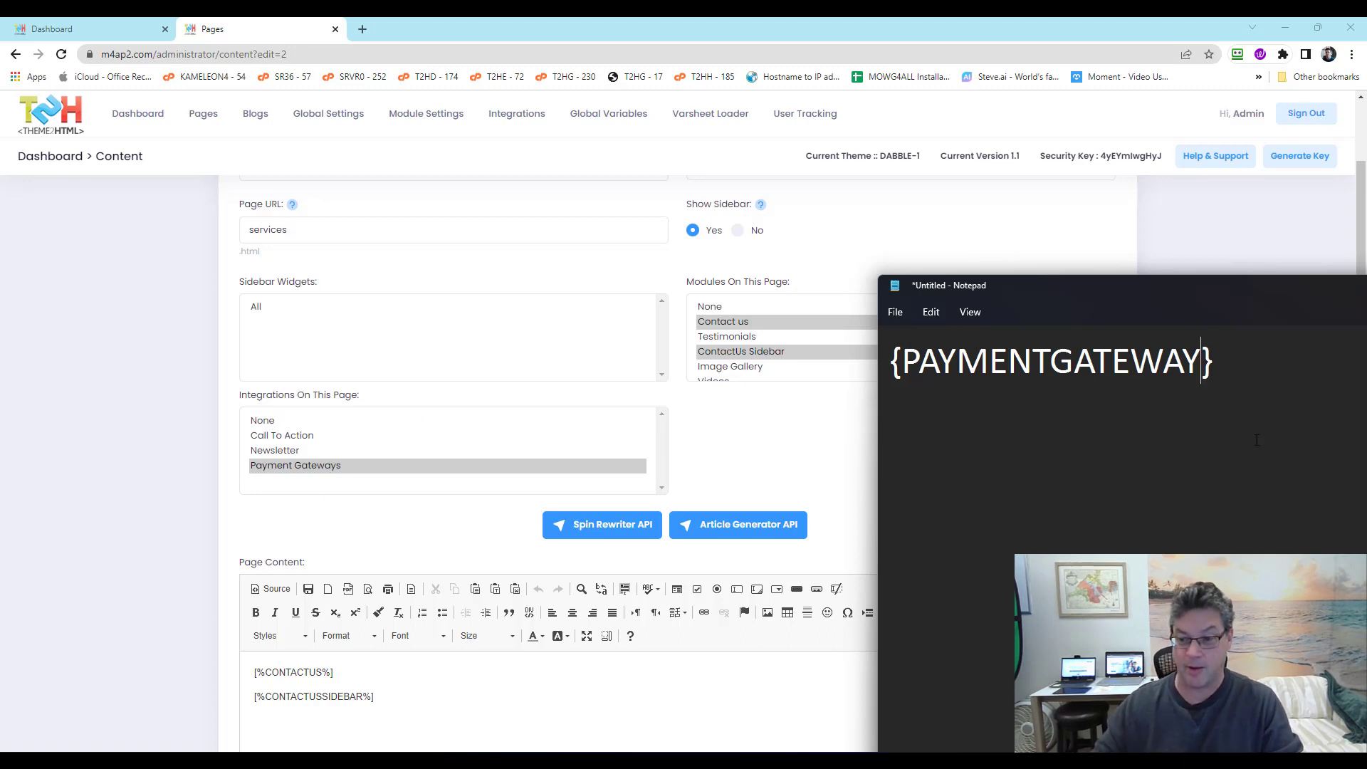
text(S)
click(1263, 413)
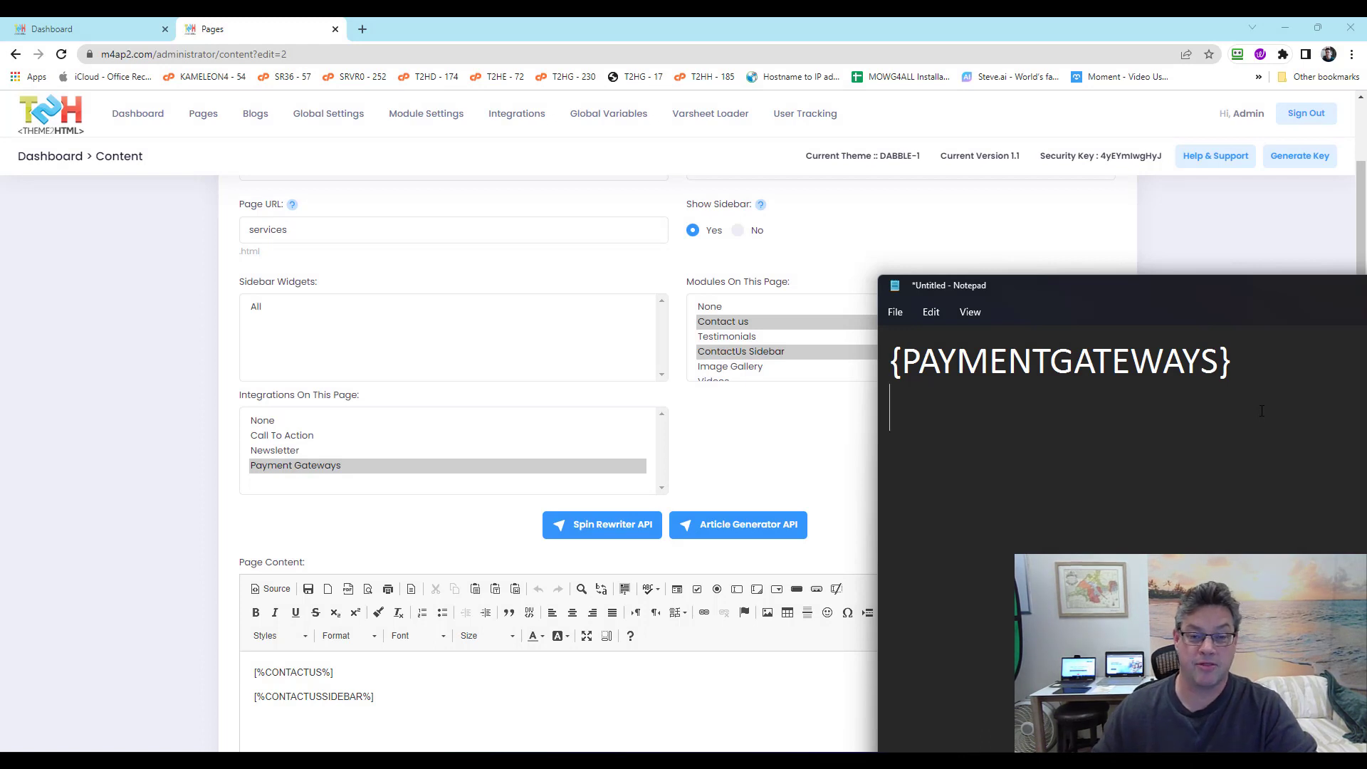
drag(1237, 337, 738, 356)
key(ctrl+c)
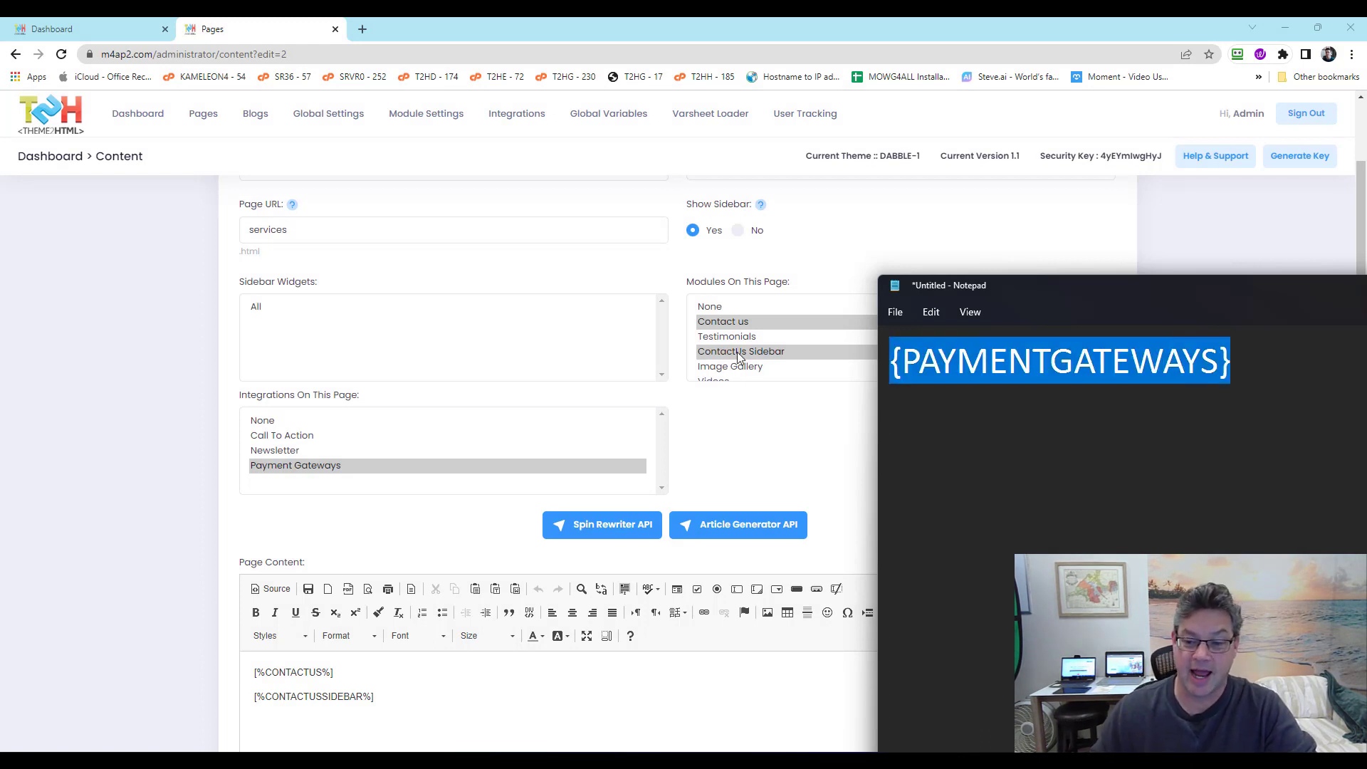
Step: Paste {PAYMENTGATEWAYS} on a new line after [%CONTACTUS%] in the Services Page Content editor
click(391, 667)
scroll(550, 614, down, 3)
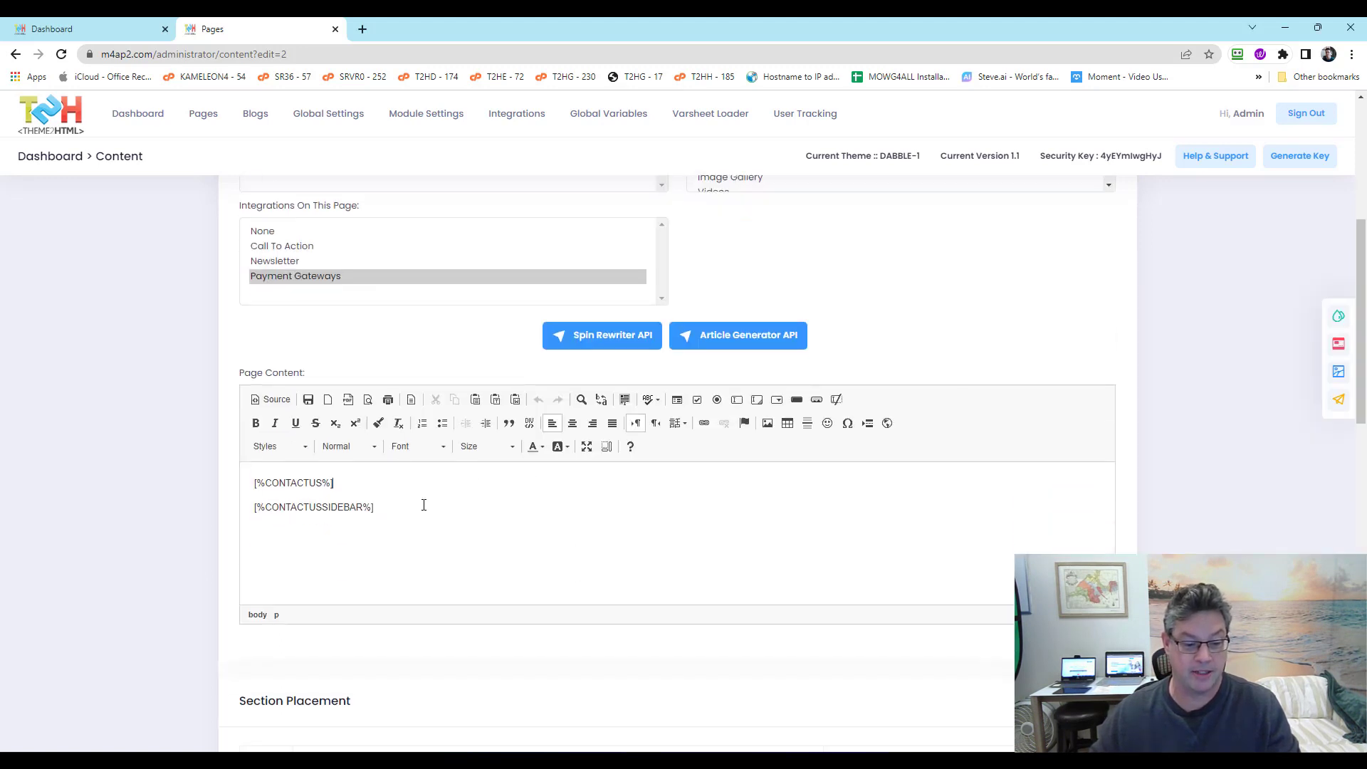
key(Return)
key(ctrl+v)
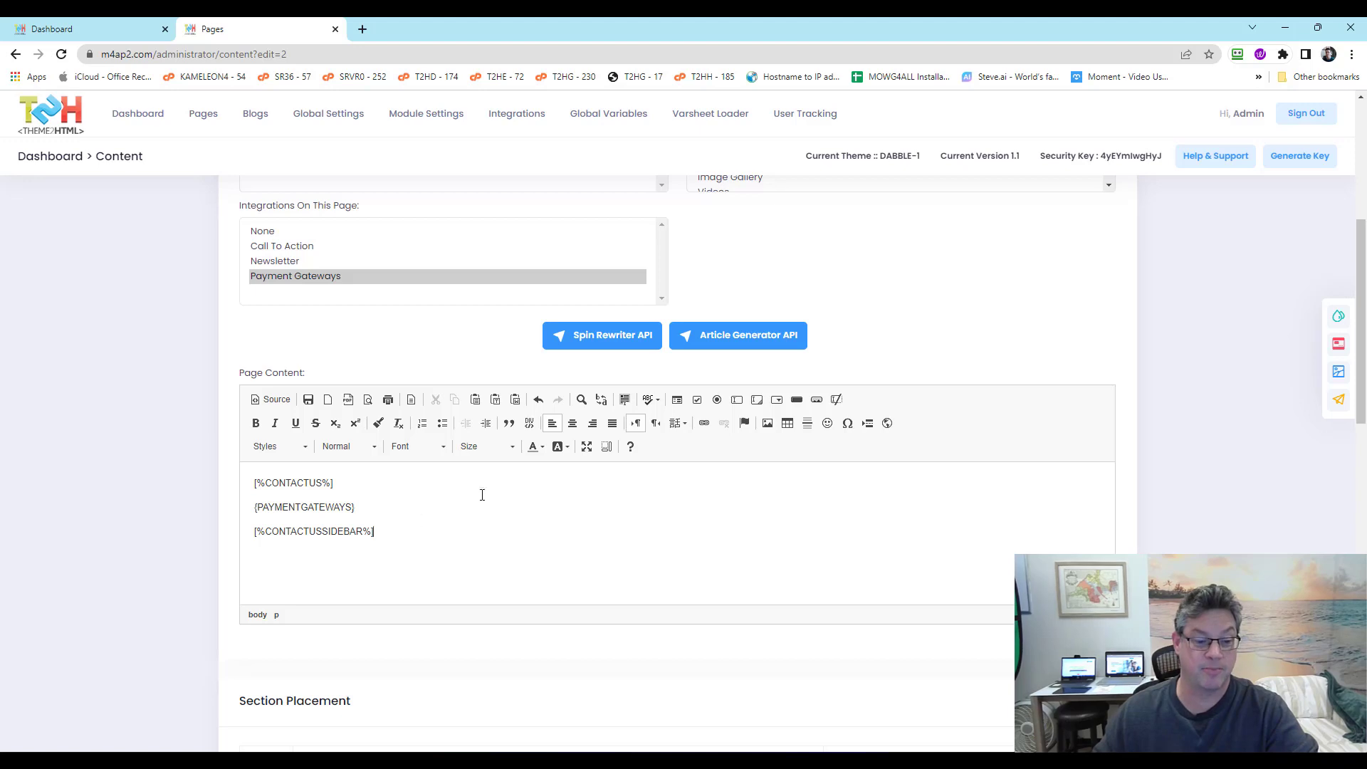
scroll(12, 334, down, 3)
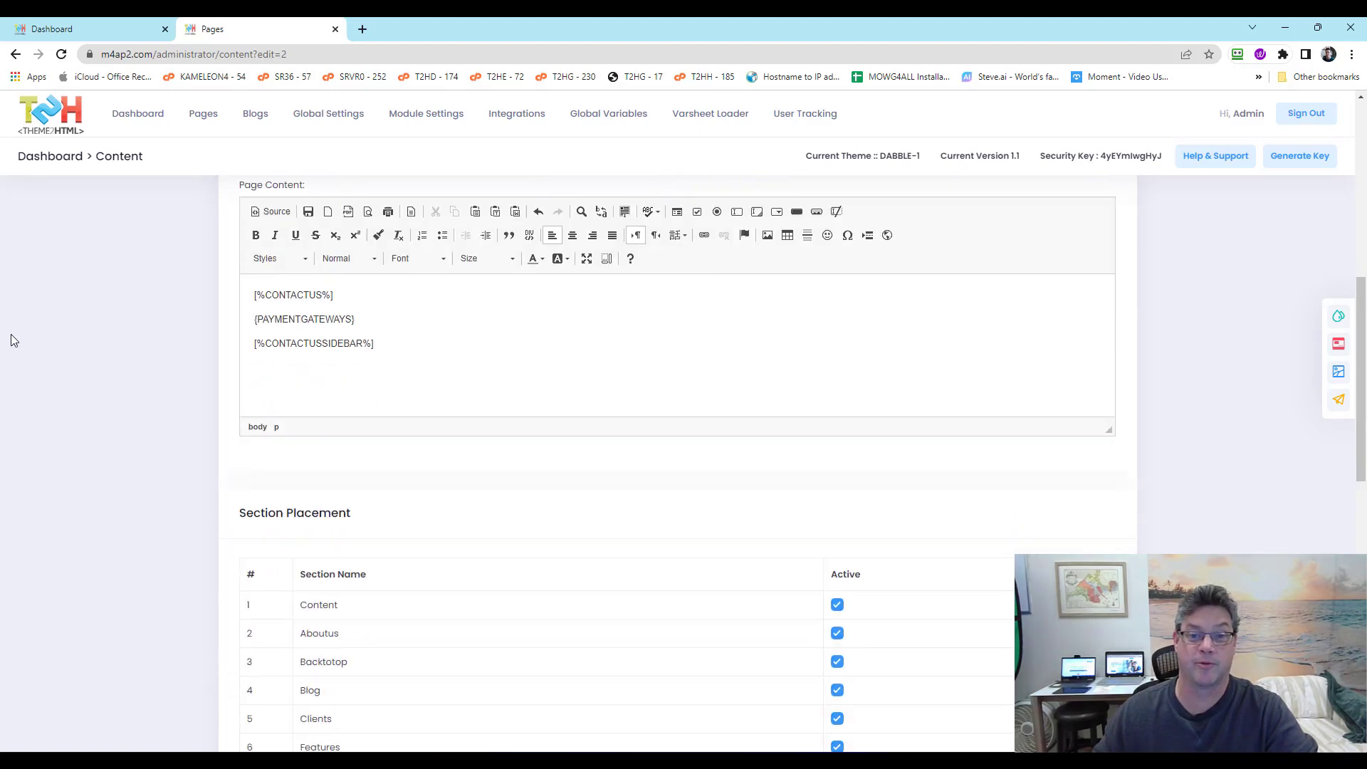
scroll(11, 340, down, 4)
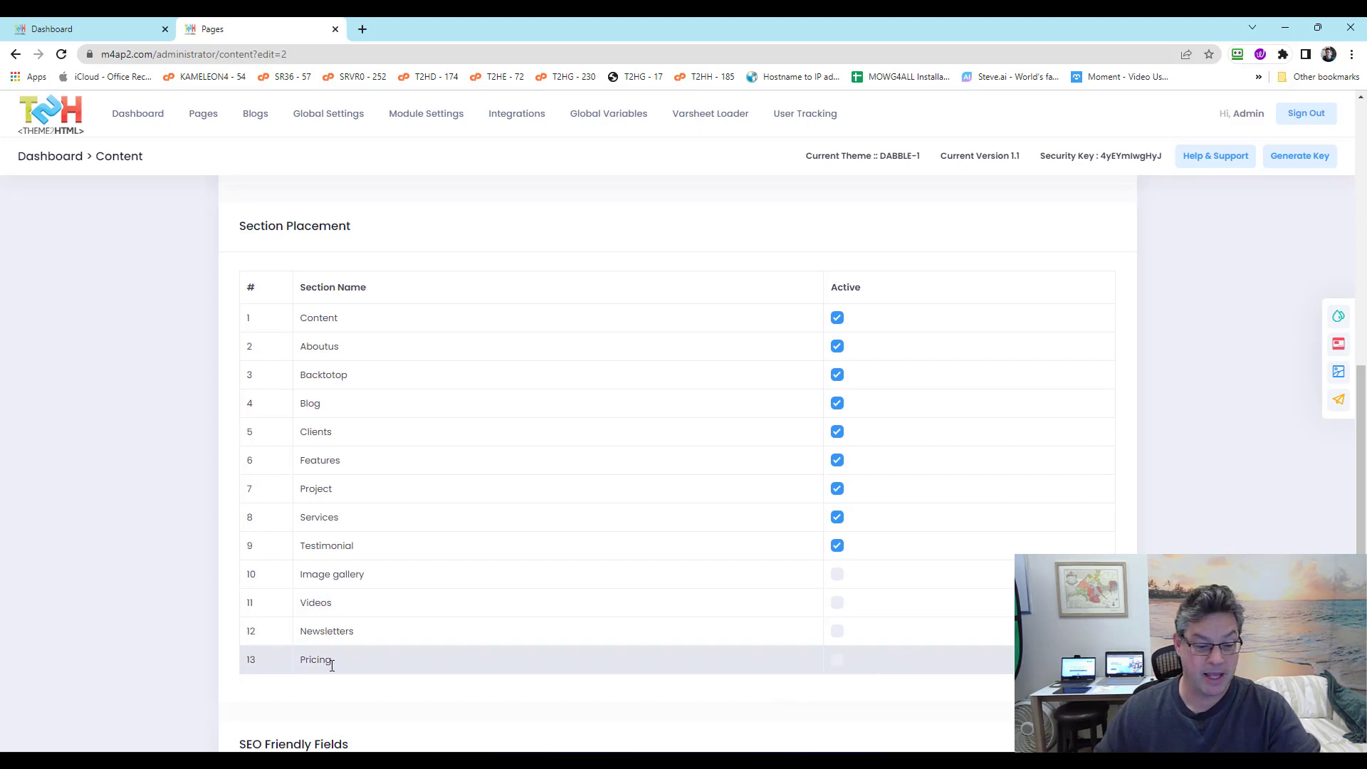
Step: Turn on the Pricing section for the Services page
click(837, 660)
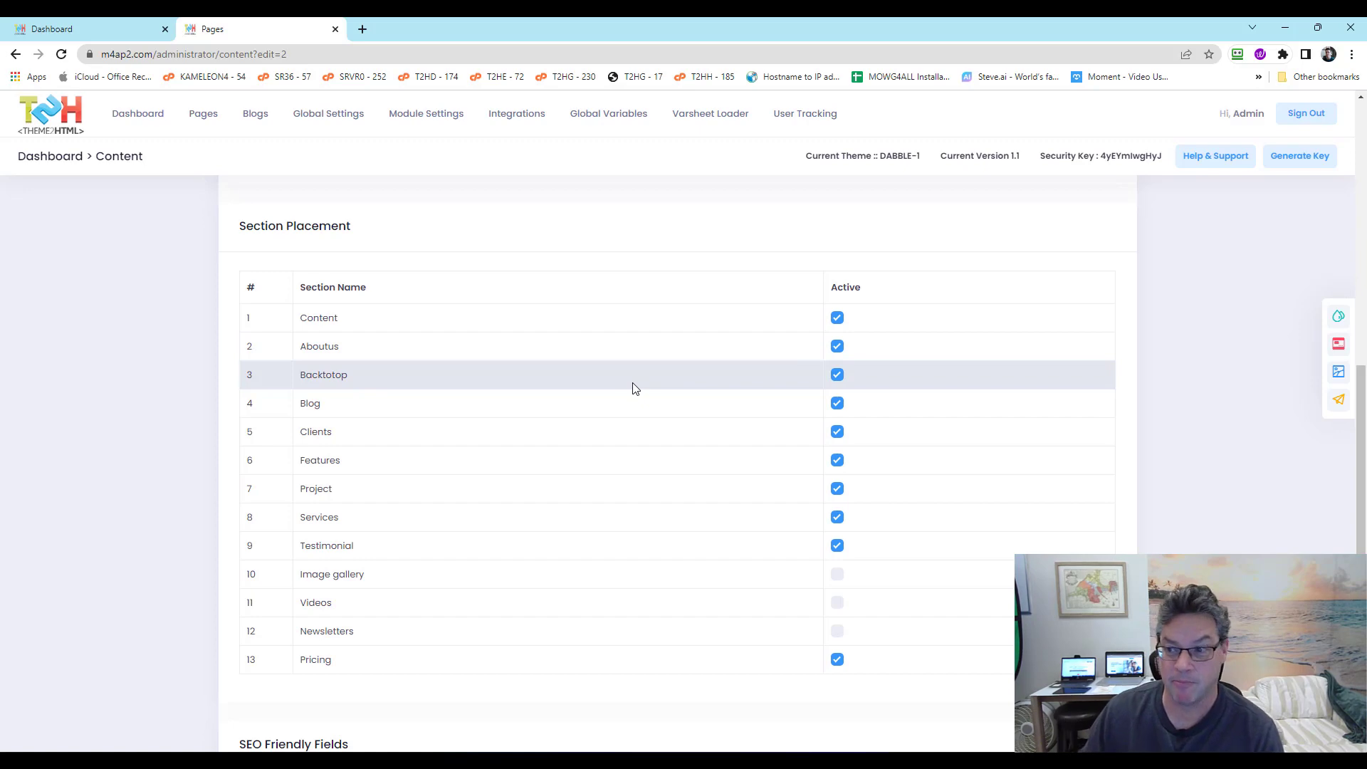
scroll(634, 390, up, 15)
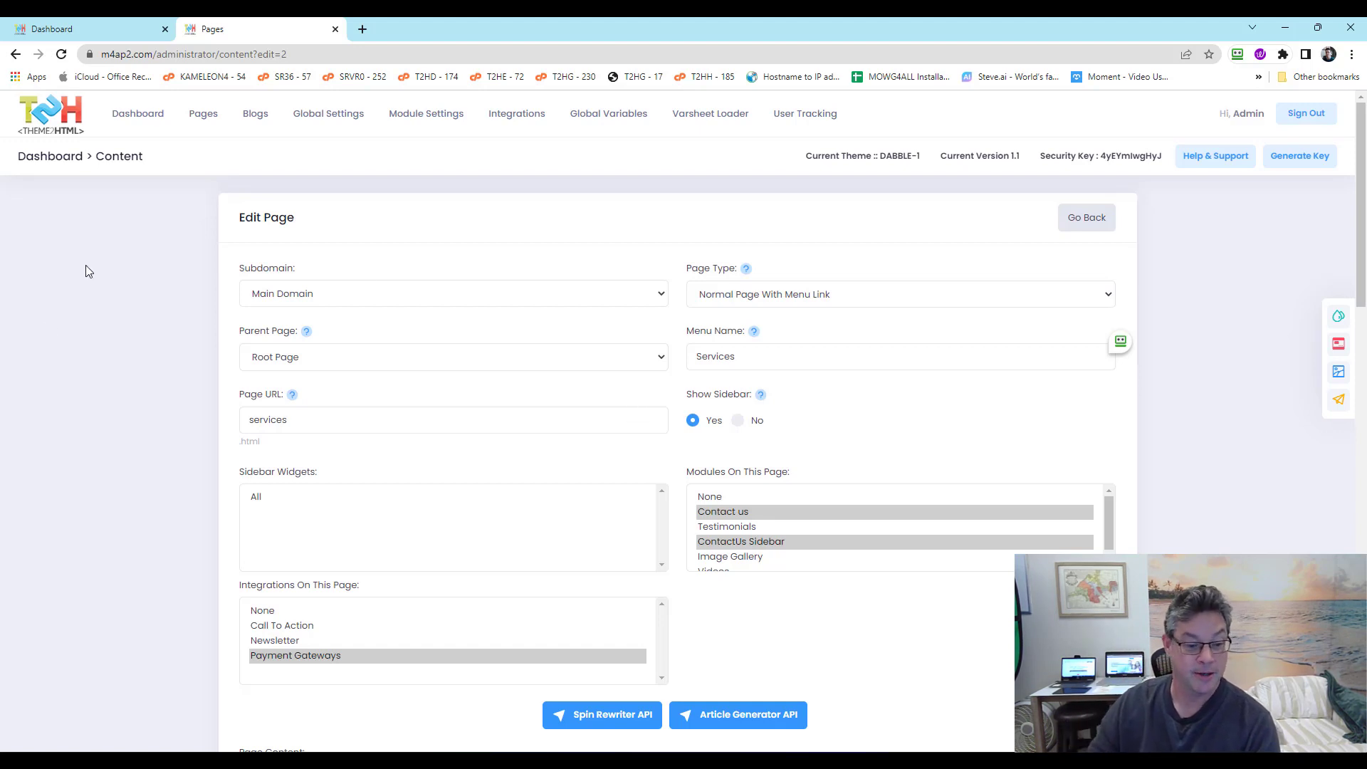
scroll(64, 288, down, 3)
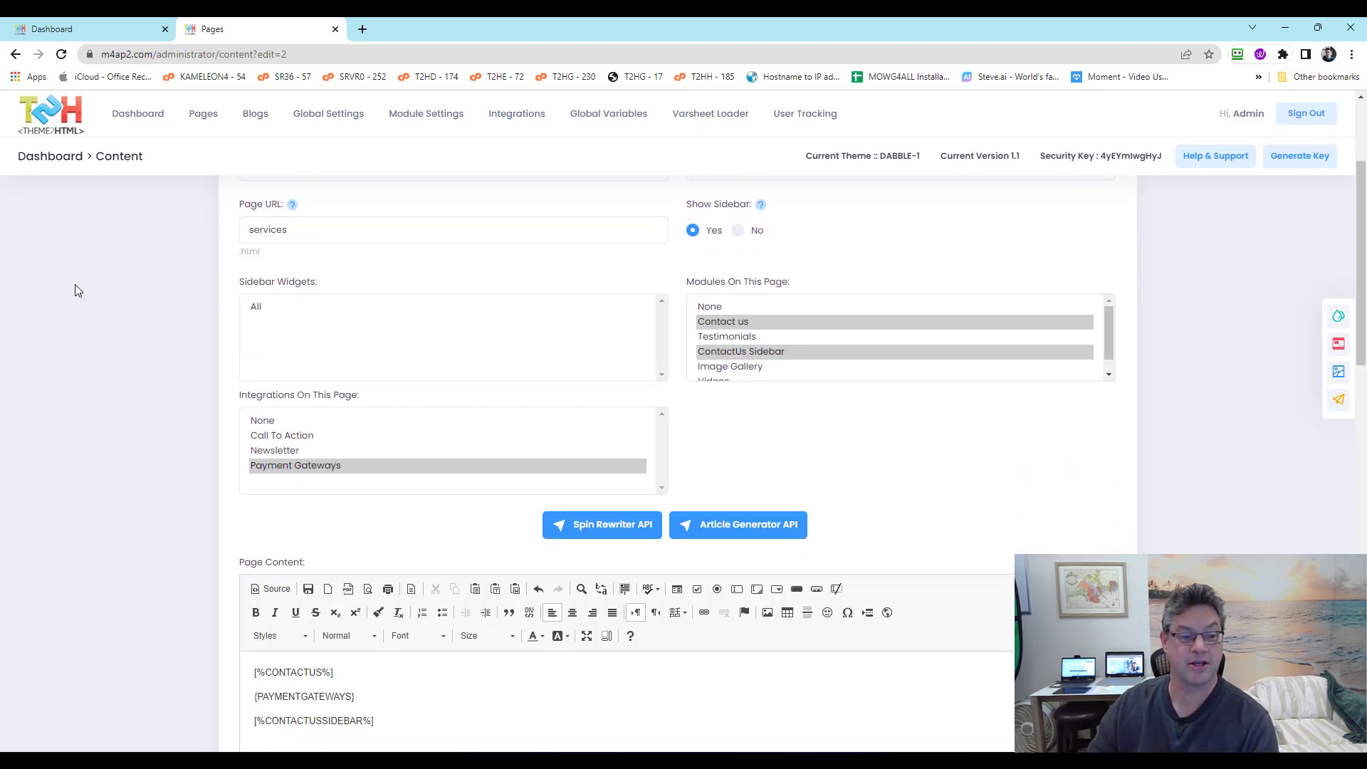
click(371, 464)
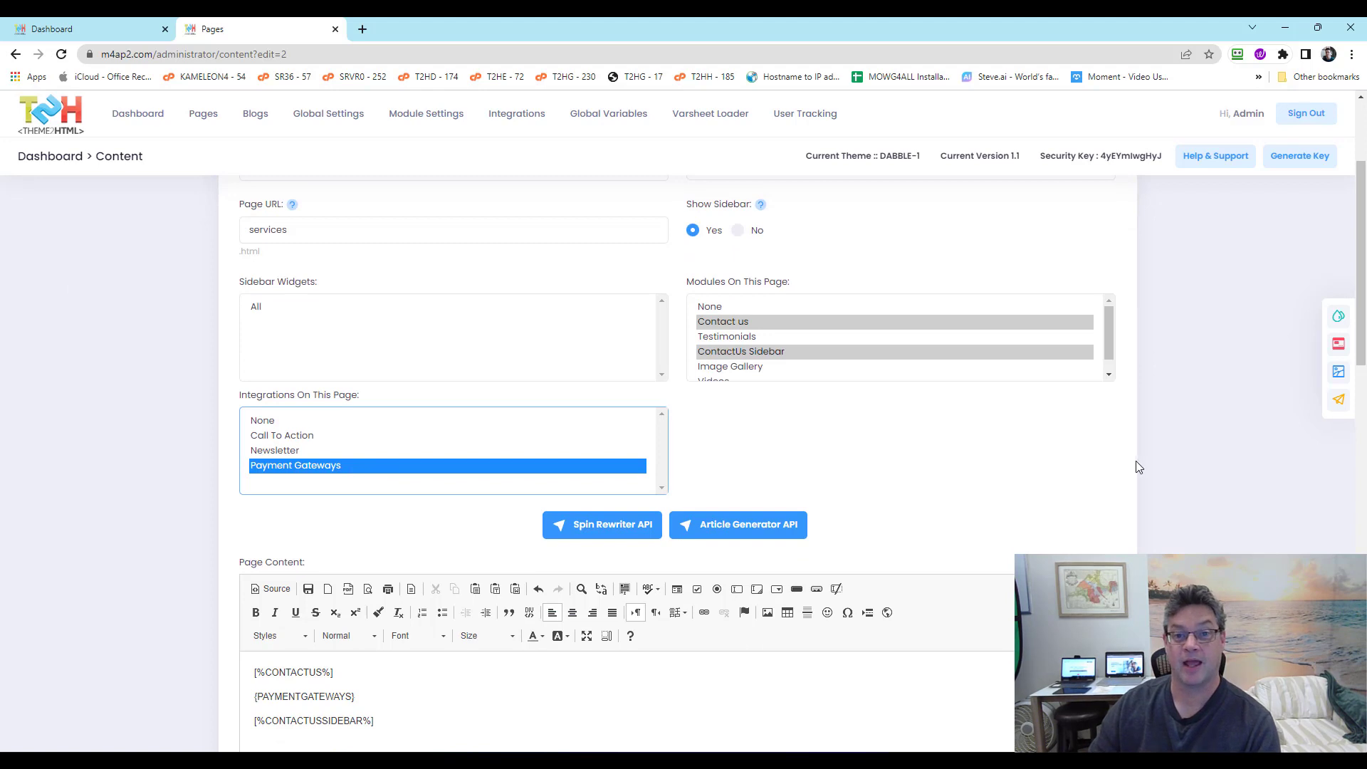
scroll(1168, 477, down, 4)
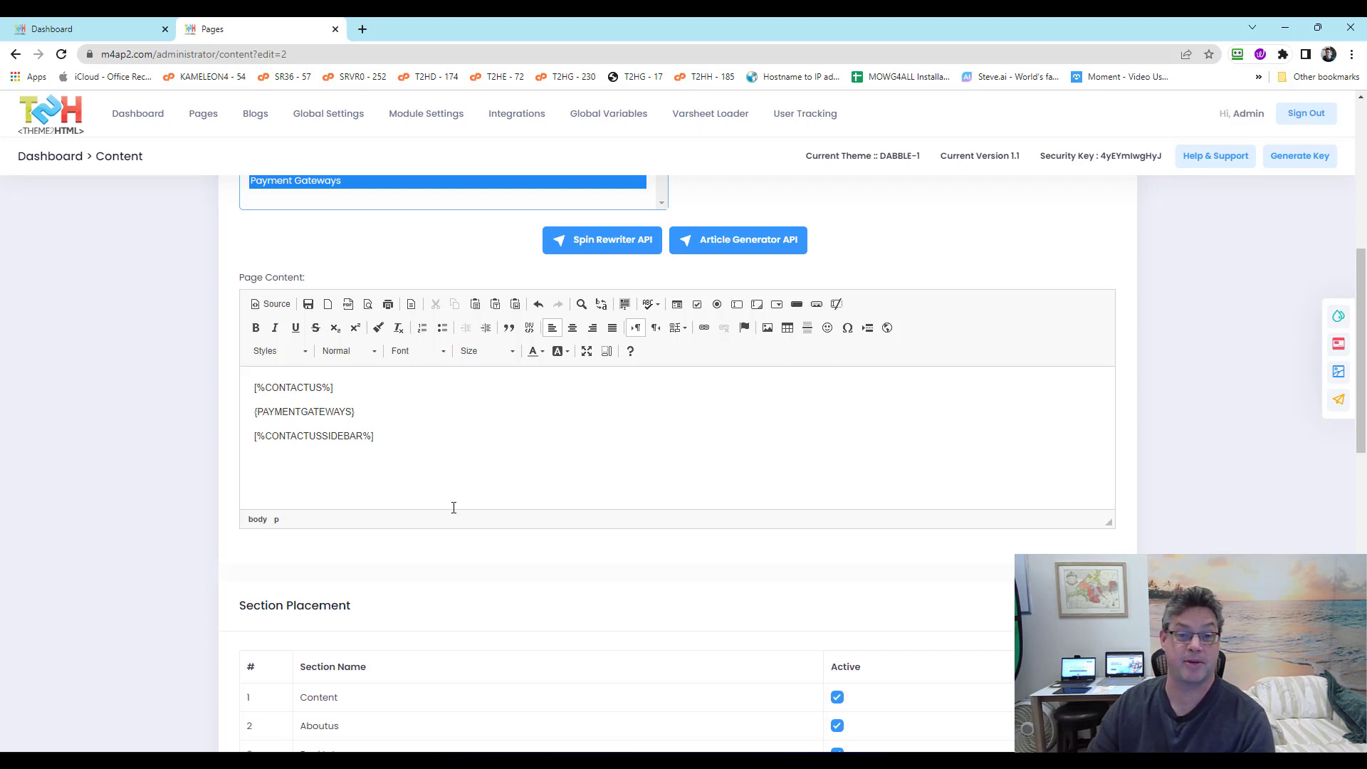
drag(365, 413, 253, 412)
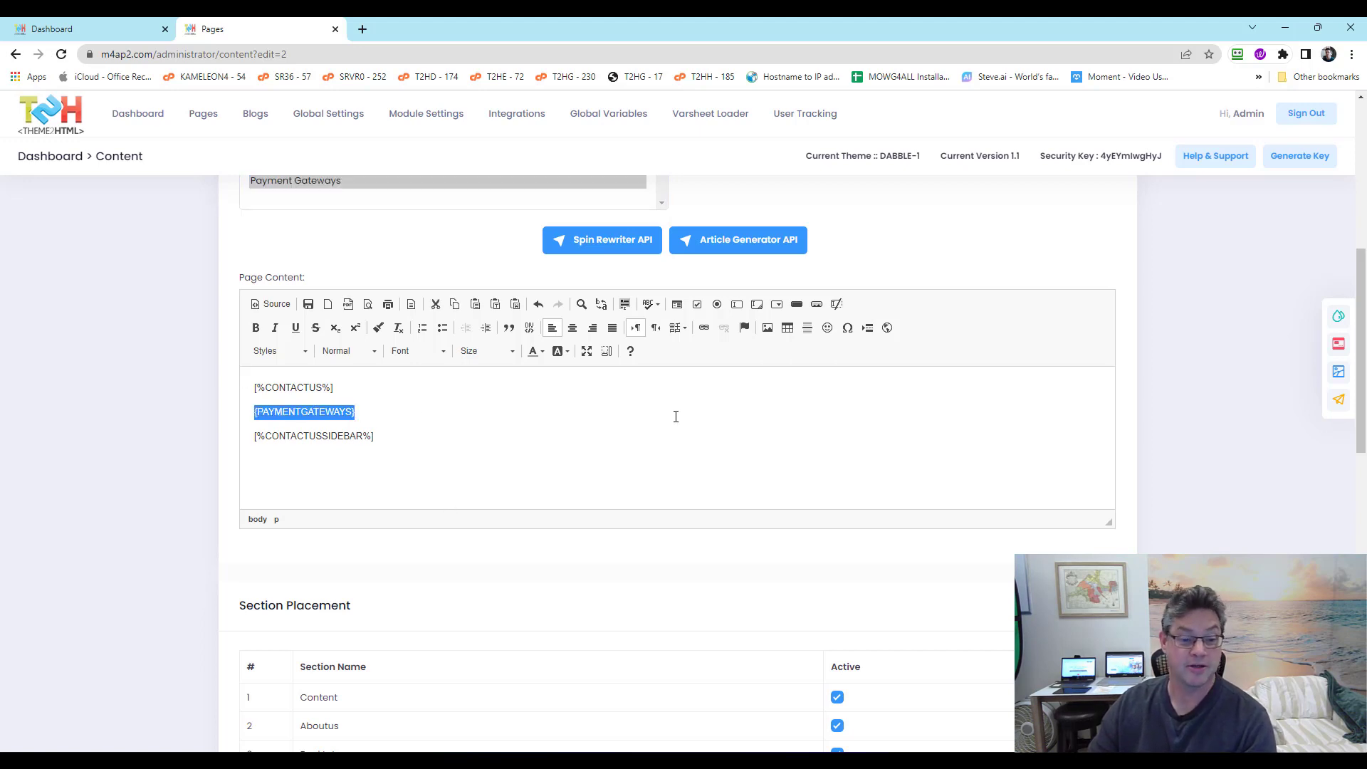
click(573, 331)
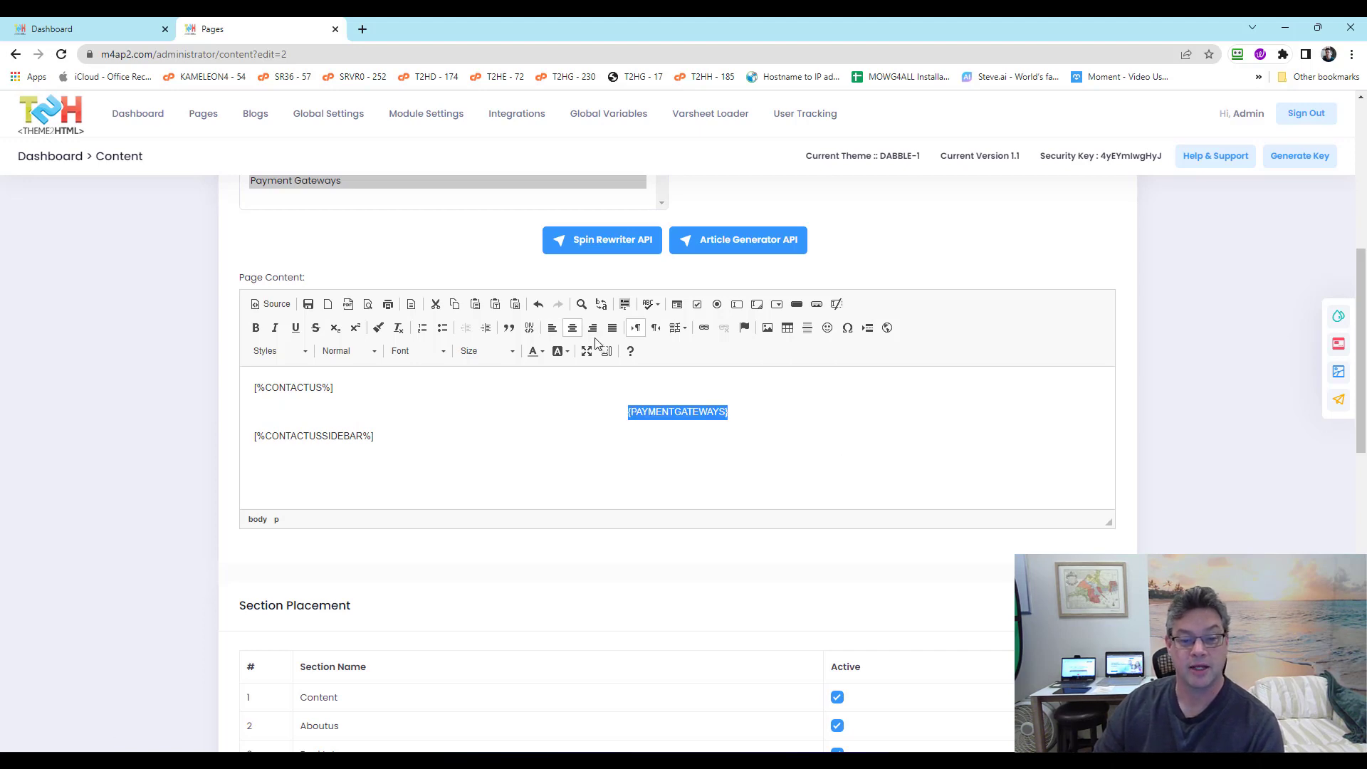
click(595, 332)
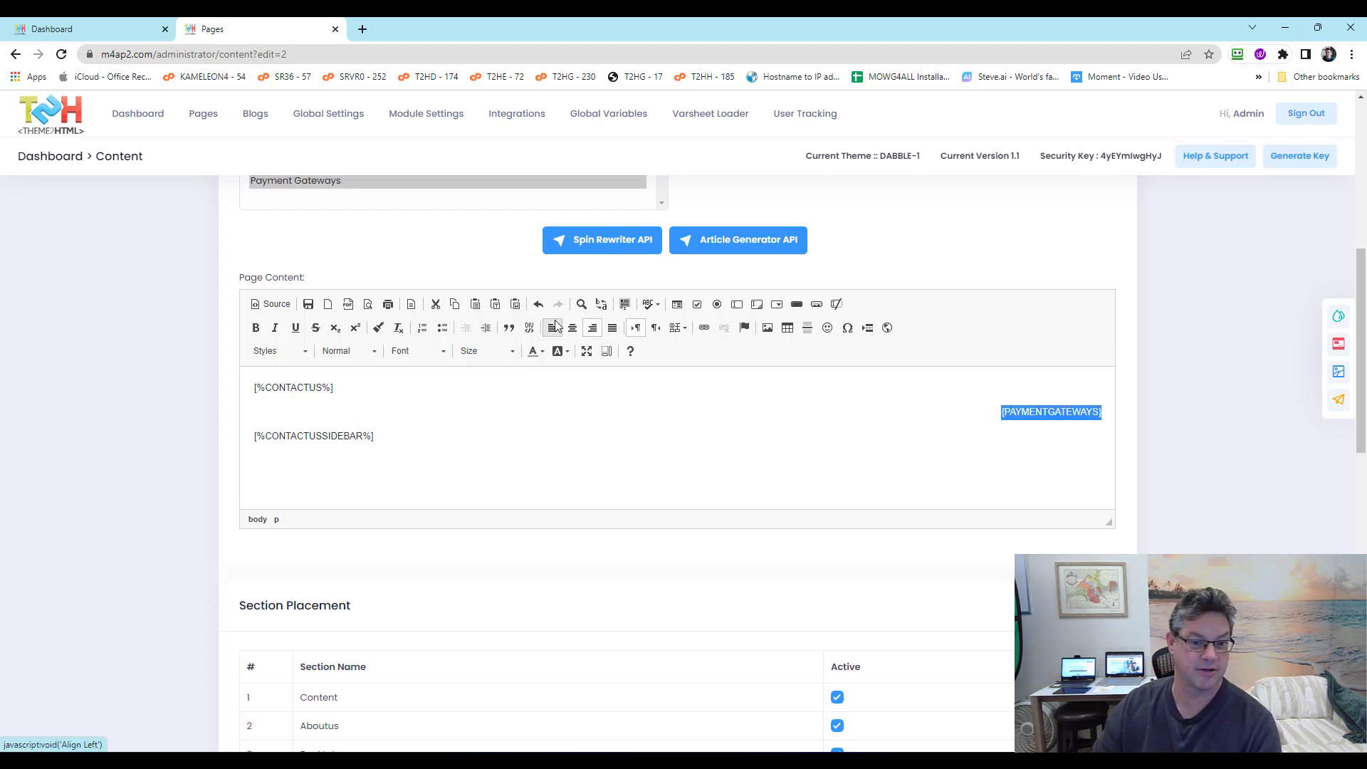
click(572, 332)
click(555, 329)
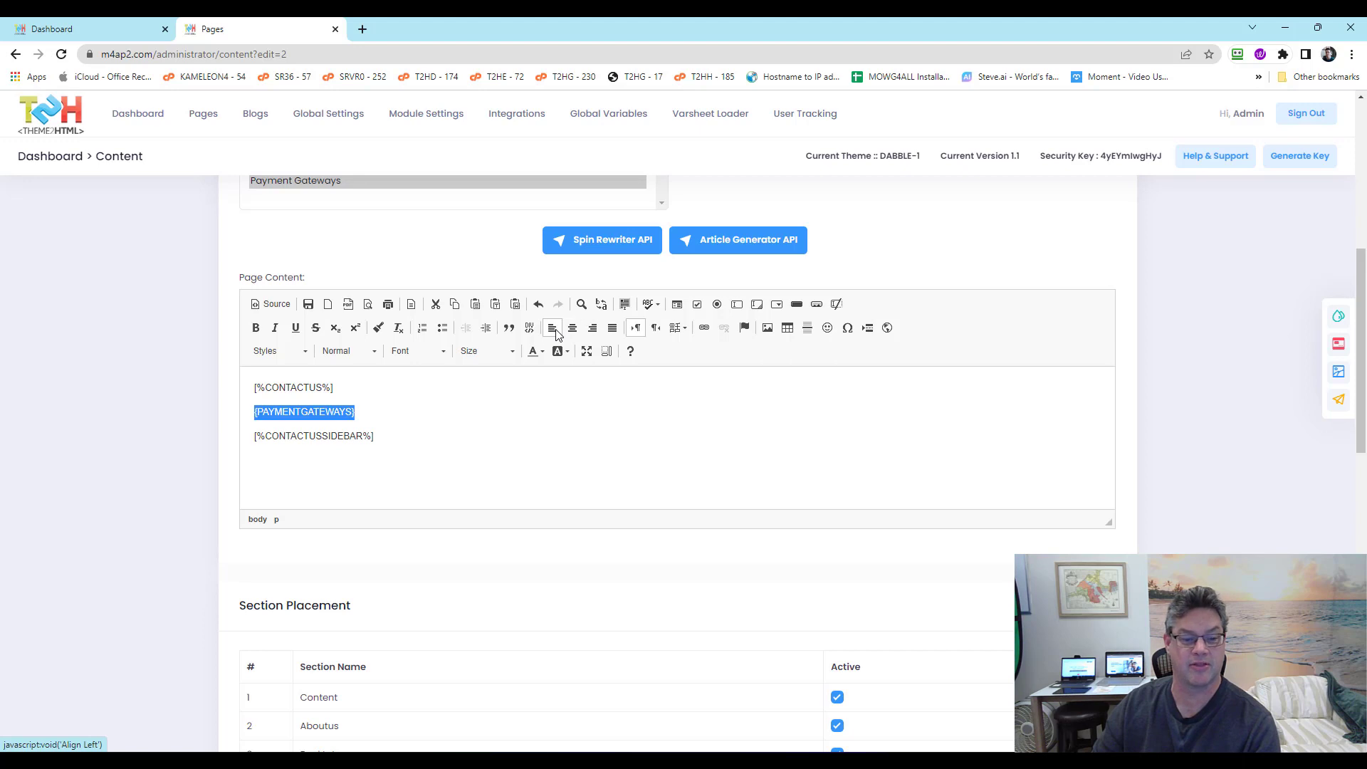
click(669, 456)
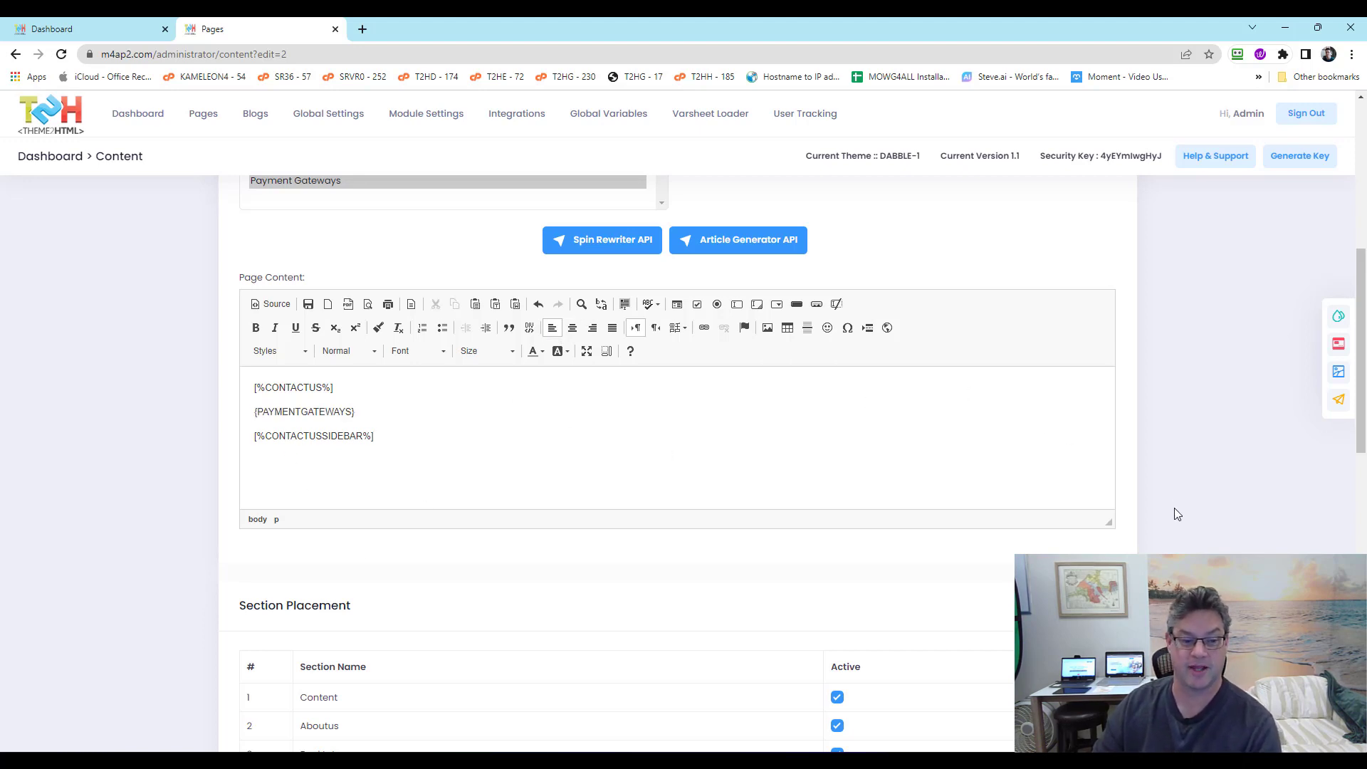
Step: Delete the [%CONTACTUSSIDEBAR%] shortcode line from the Services page content
drag(336, 388, 119, 378)
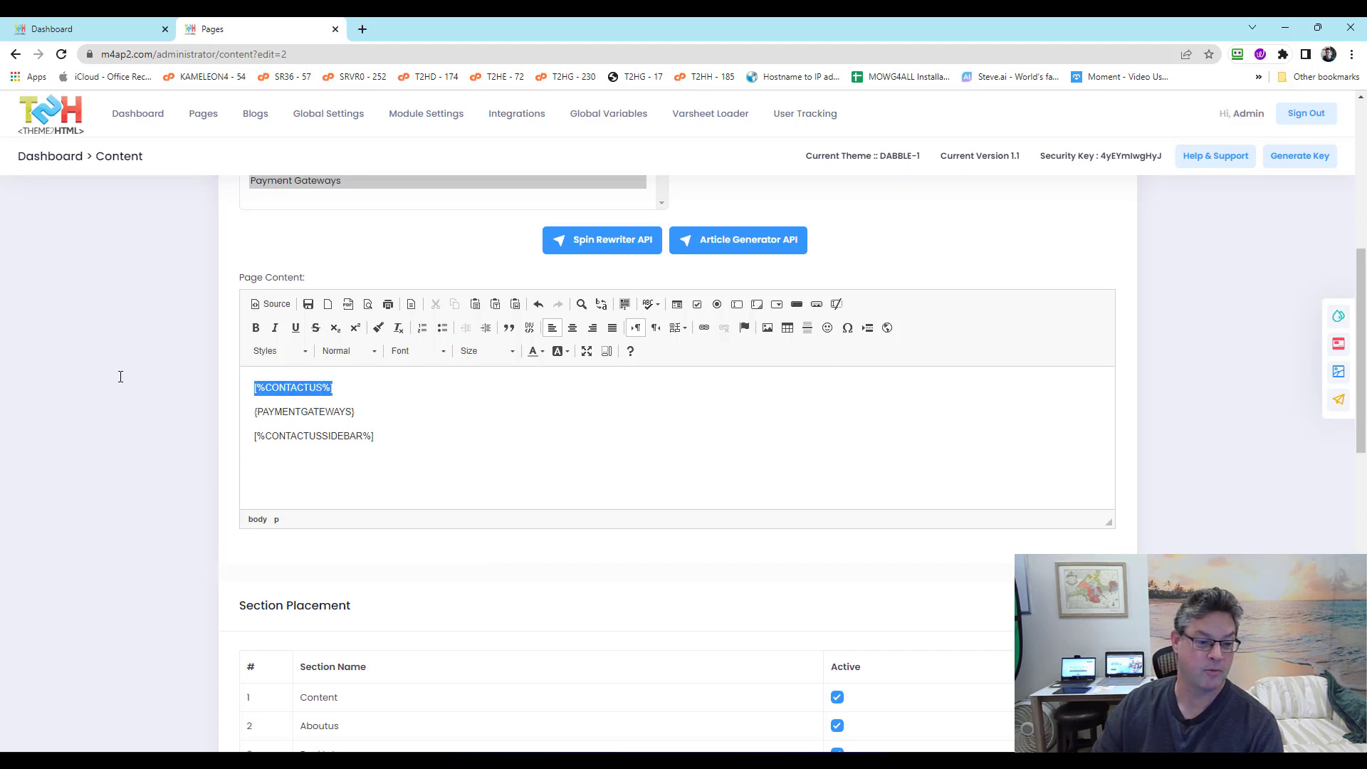
click(395, 439)
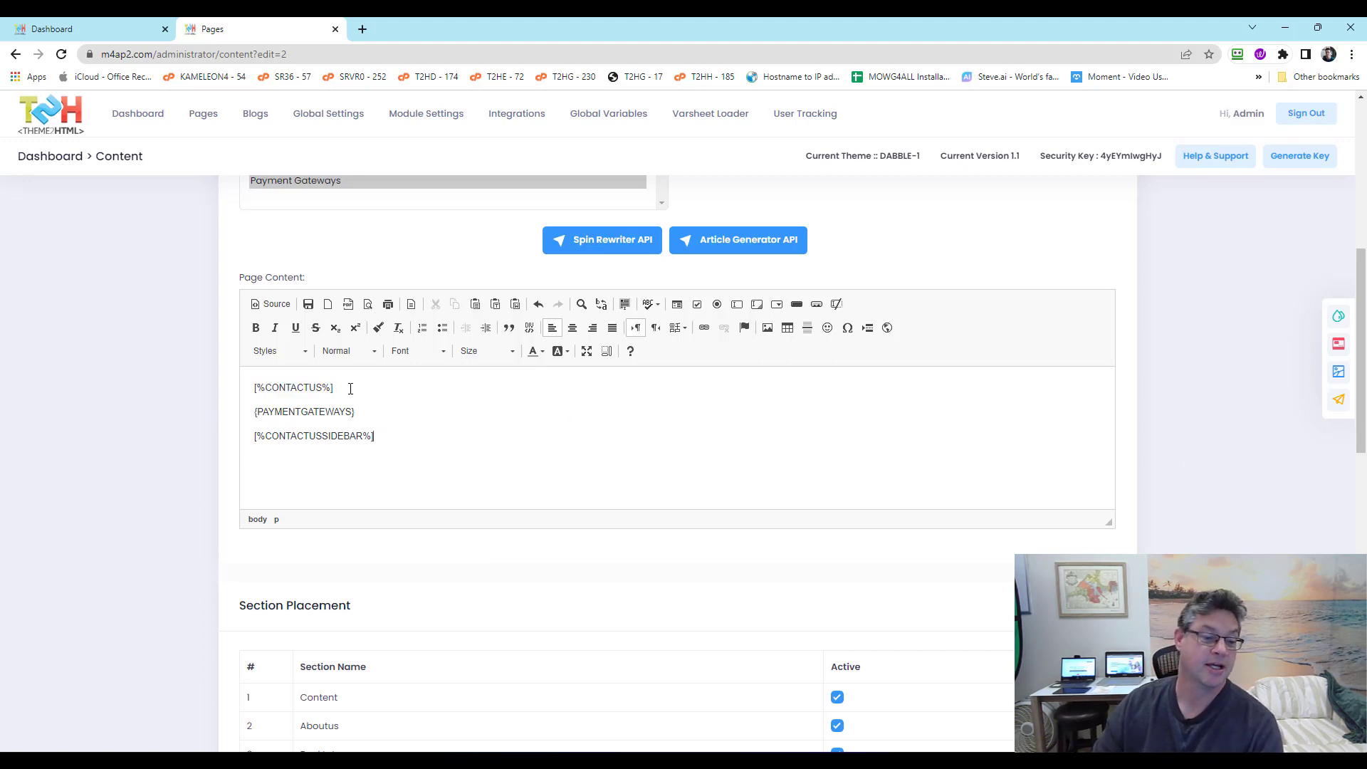
drag(348, 386, 128, 383)
drag(360, 410, 130, 404)
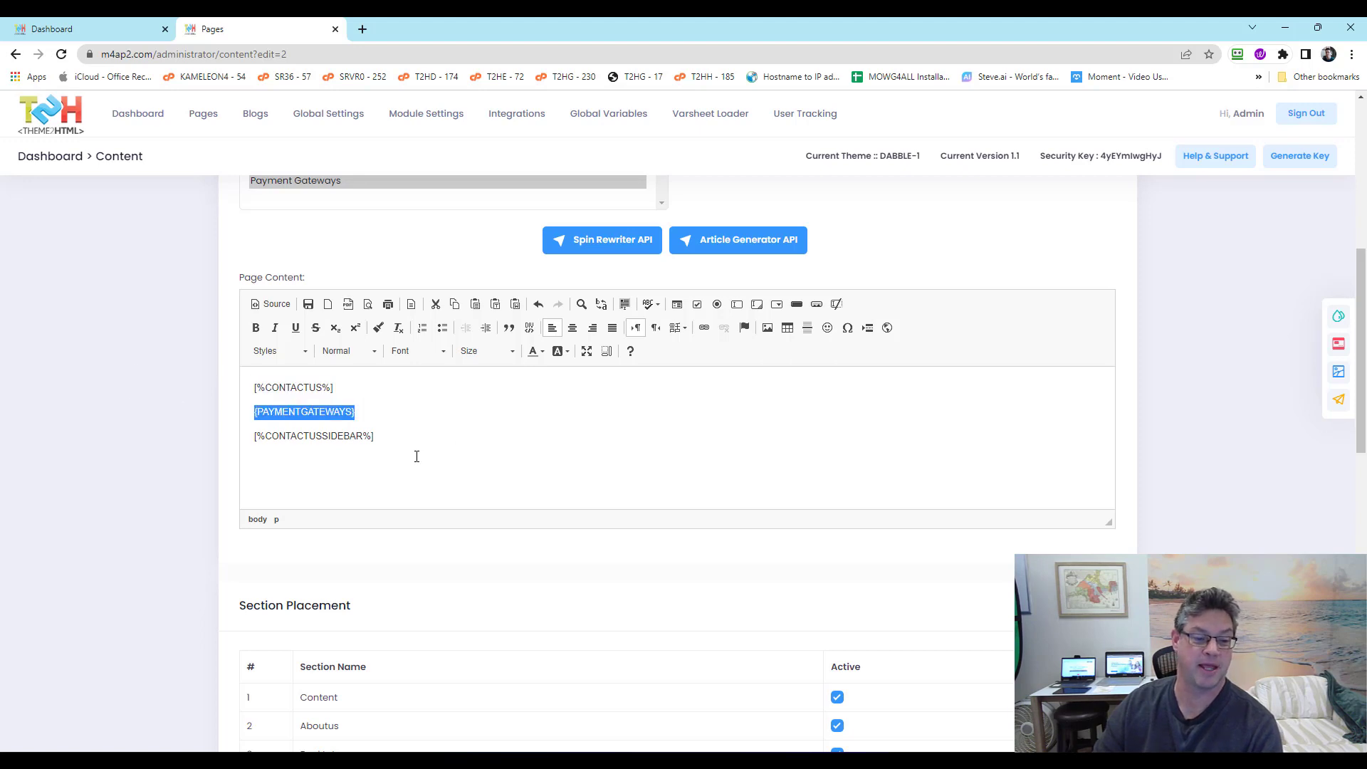
drag(375, 436, 125, 427)
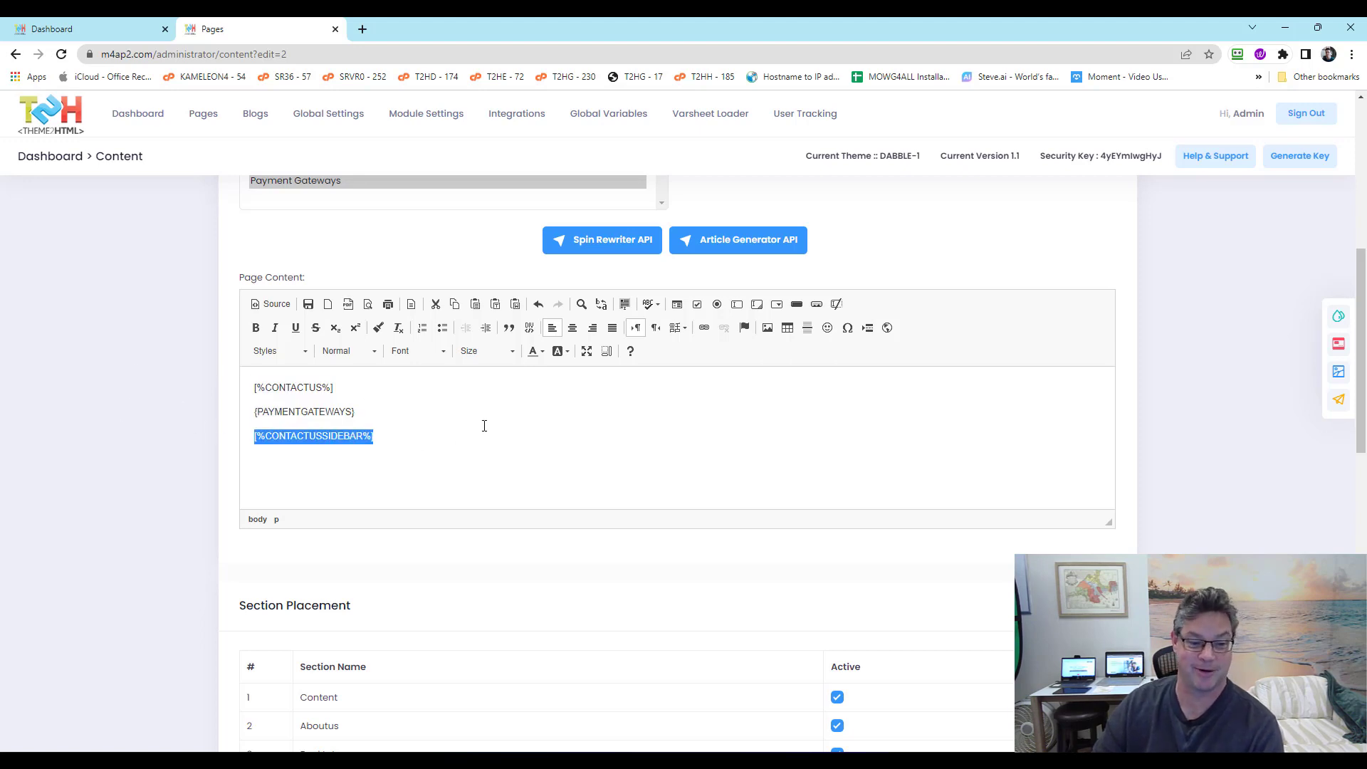
key(BackSpace)
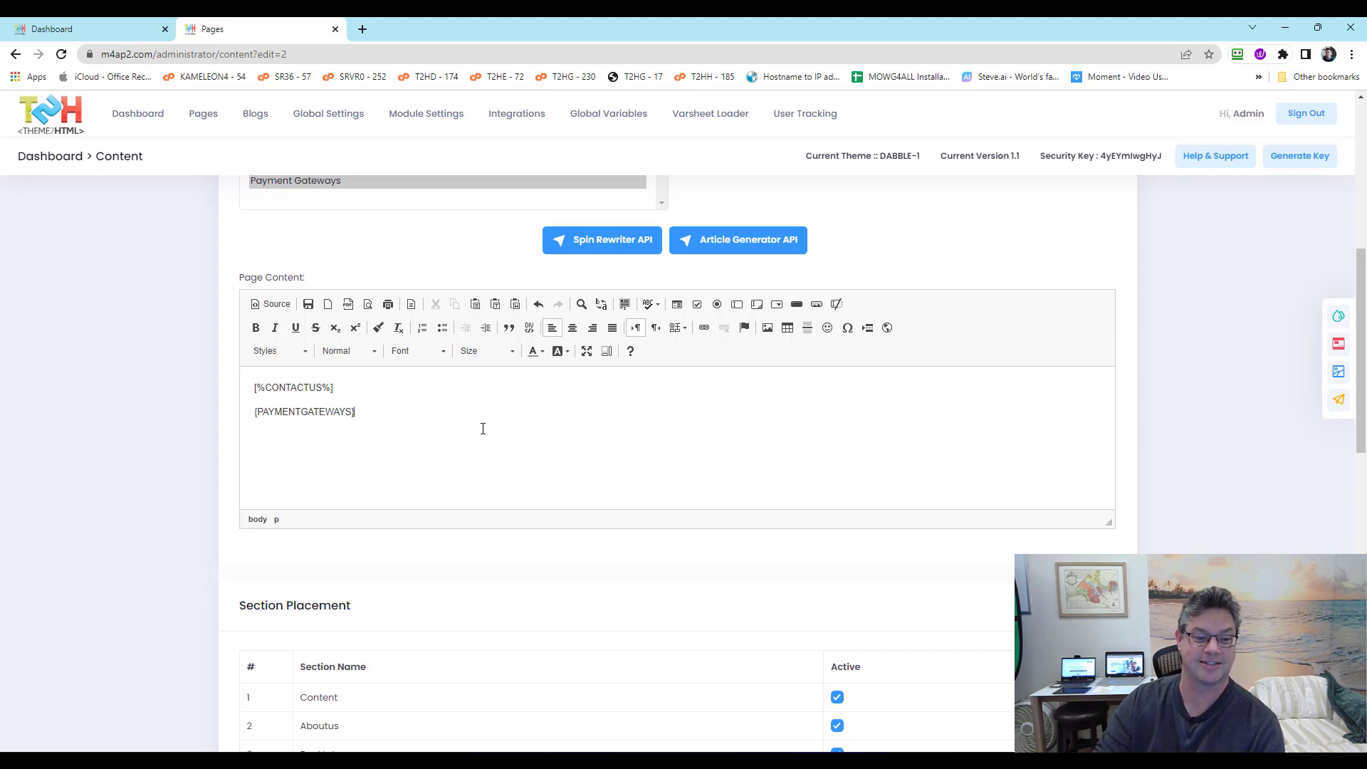
Step: Submit the edited Services page with Update
scroll(934, 523, down, 8)
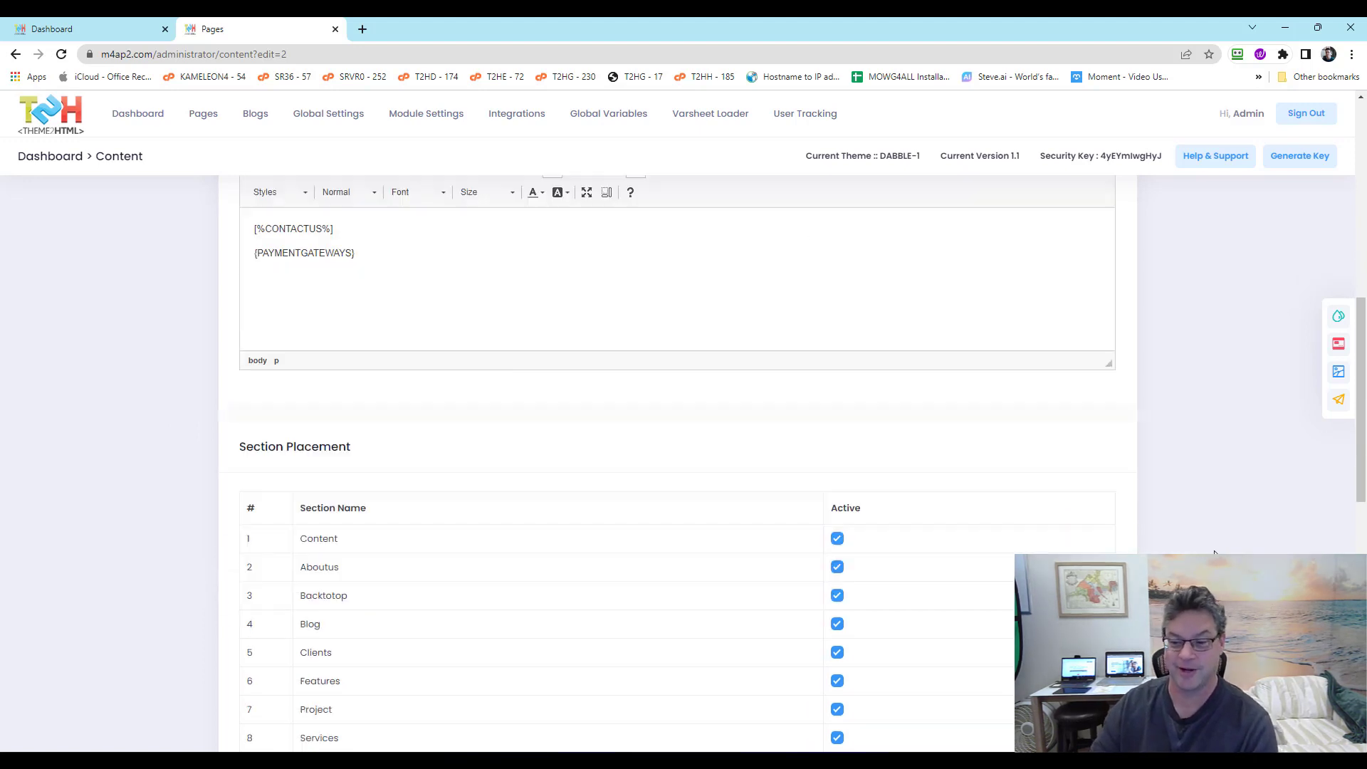
click(837, 469)
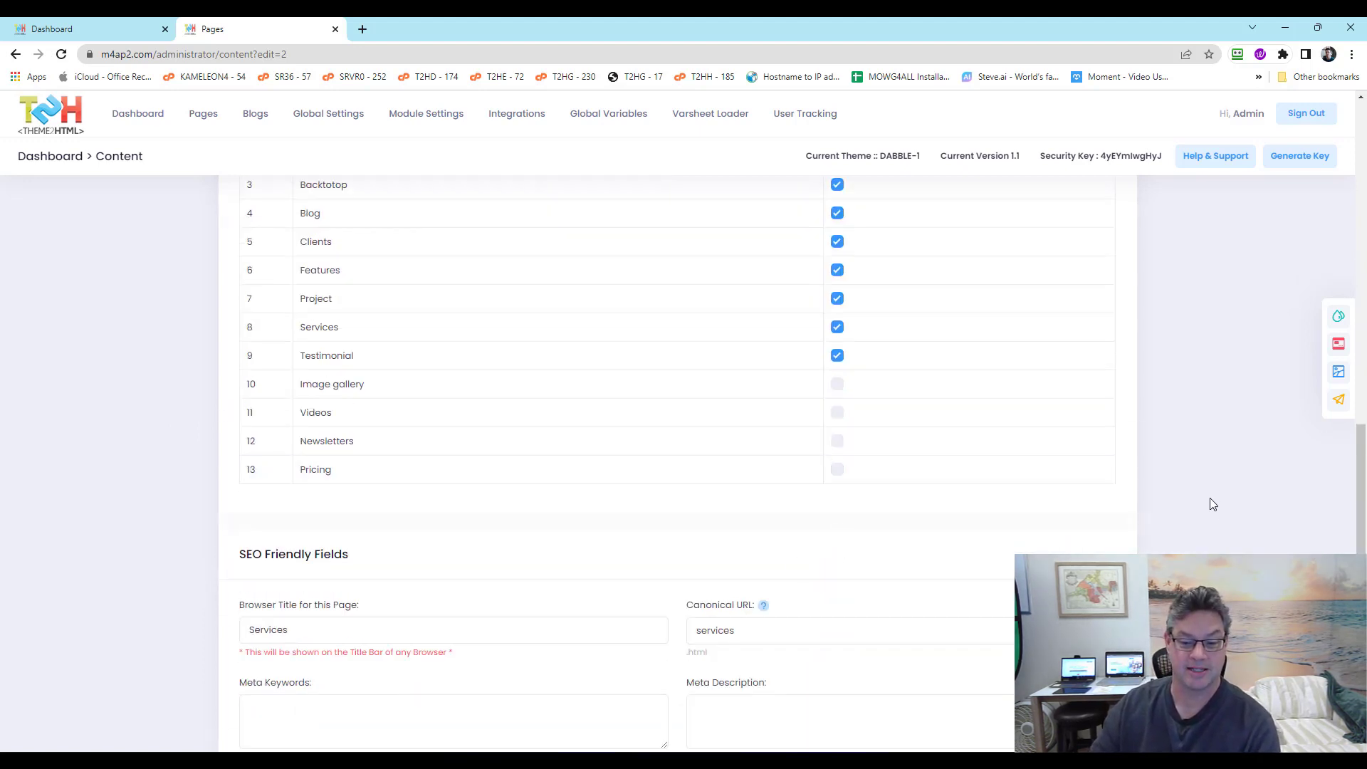
scroll(1208, 509, down, 5)
click(262, 665)
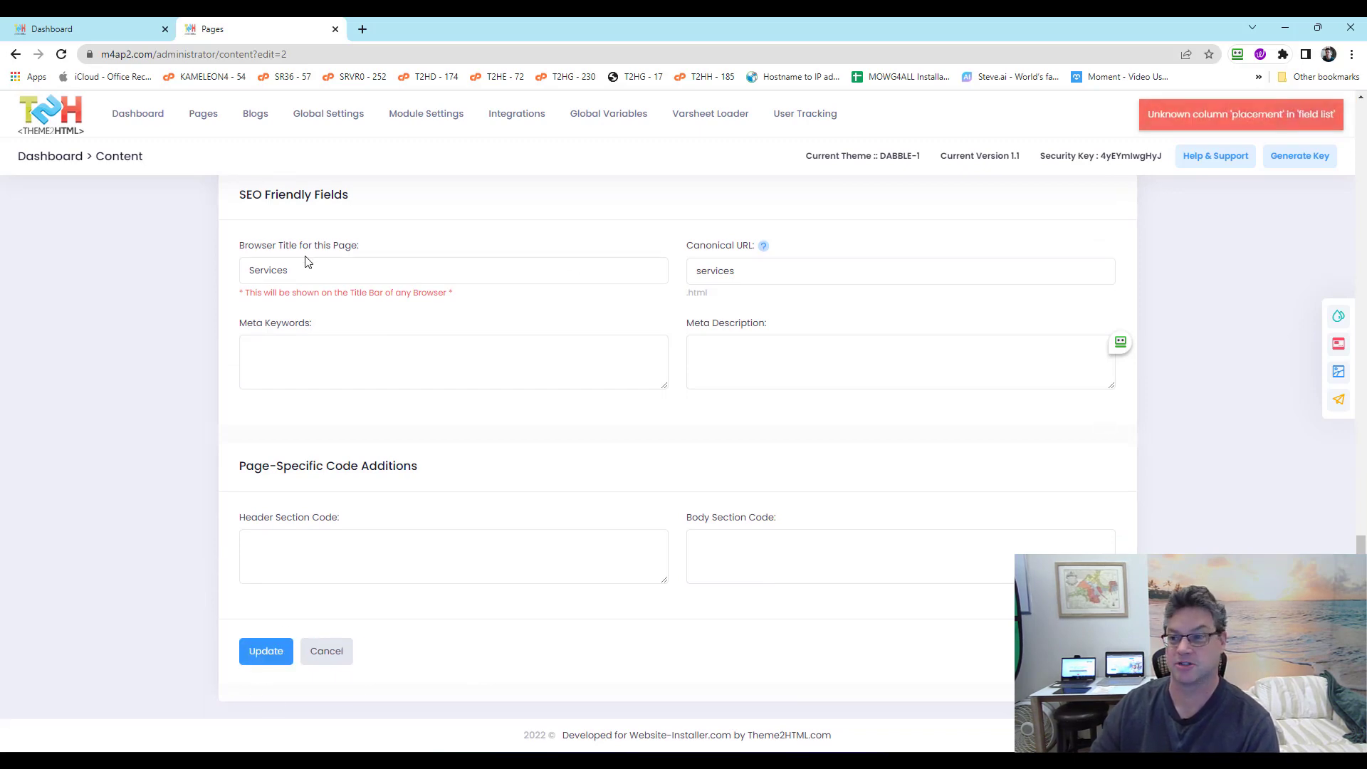
scroll(698, 294, up, 20)
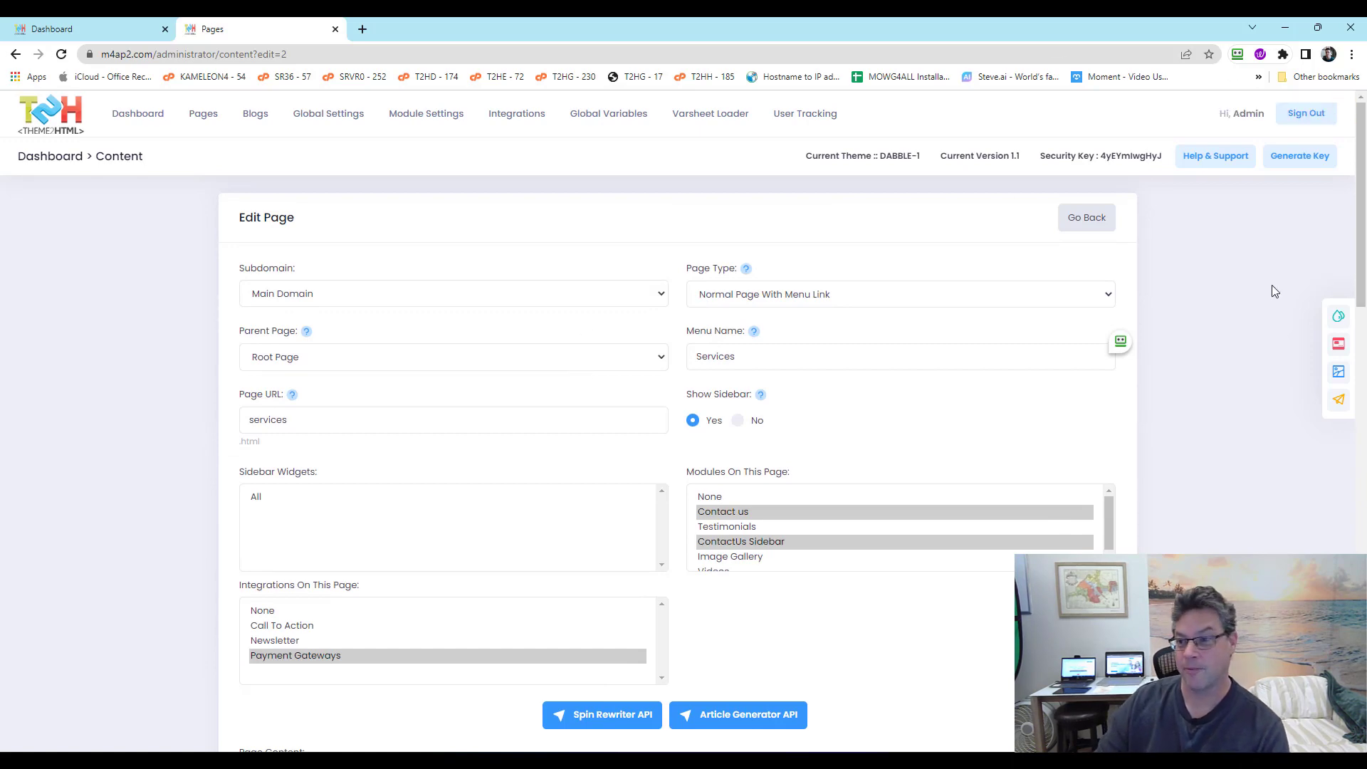
Step: Look through the Integrations and Module Settings menus without choosing anything
scroll(1271, 284, down, 5)
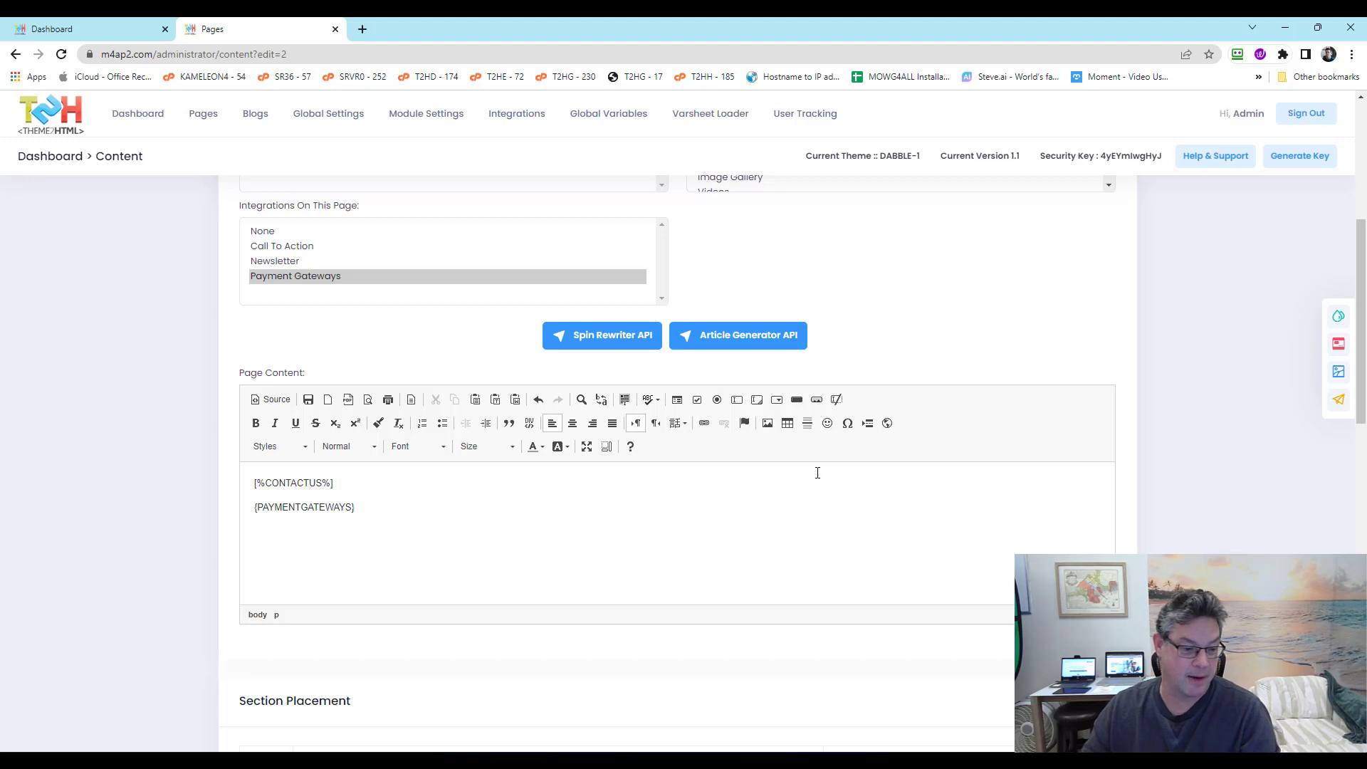
scroll(906, 494, up, 5)
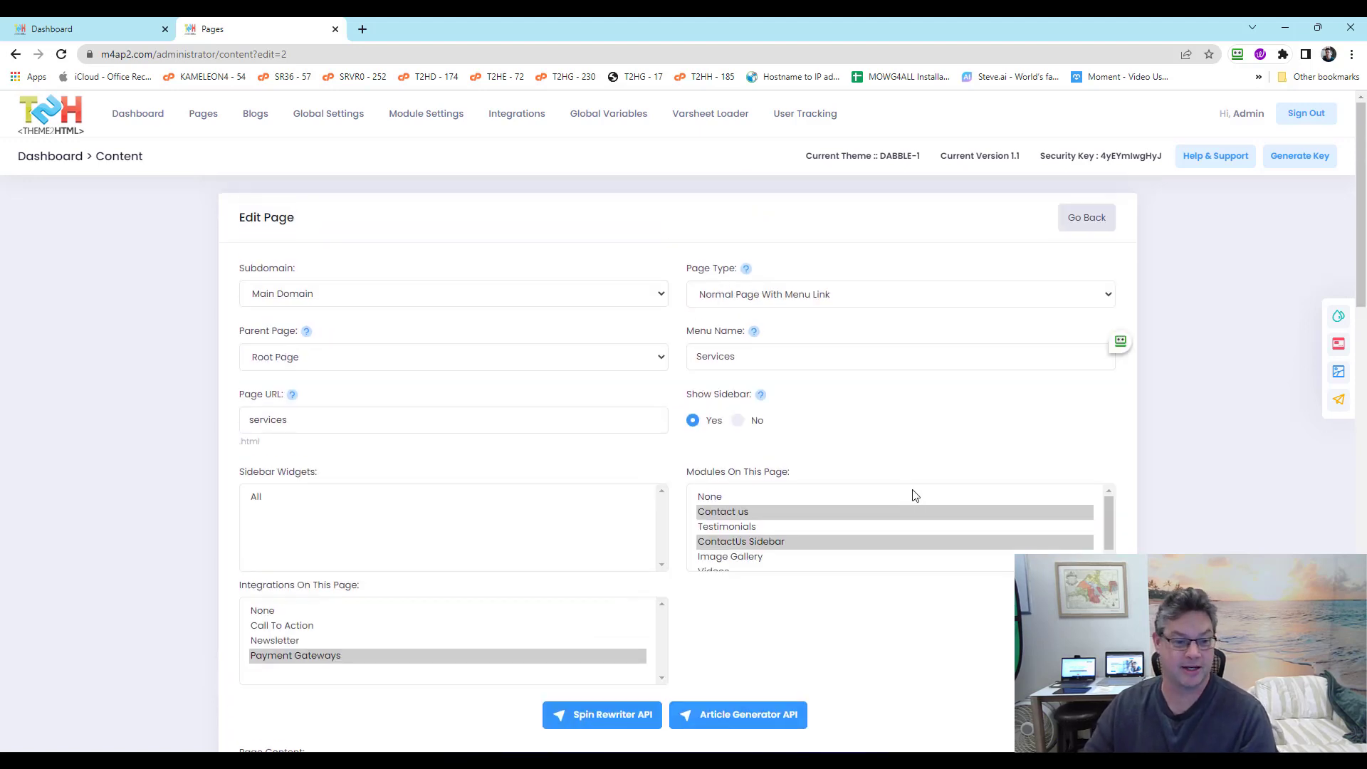
click(502, 119)
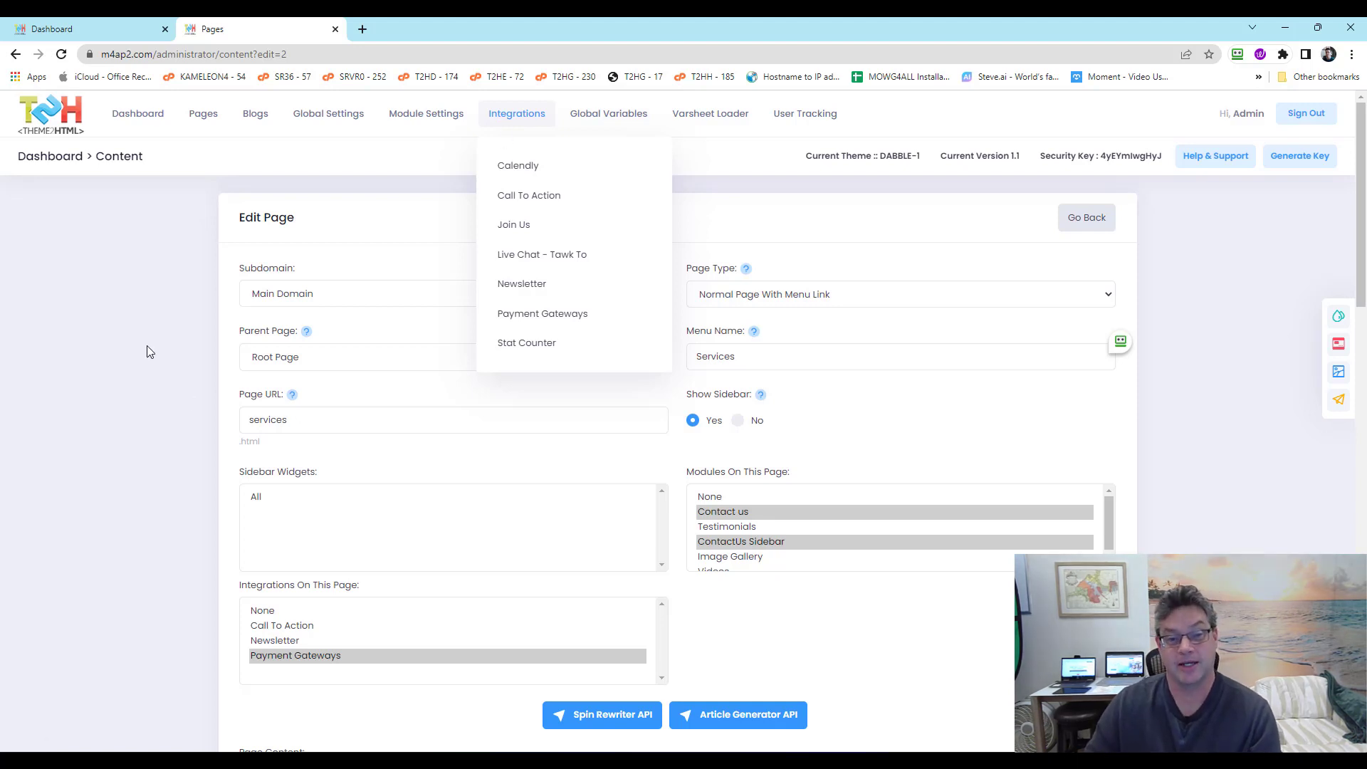
click(417, 121)
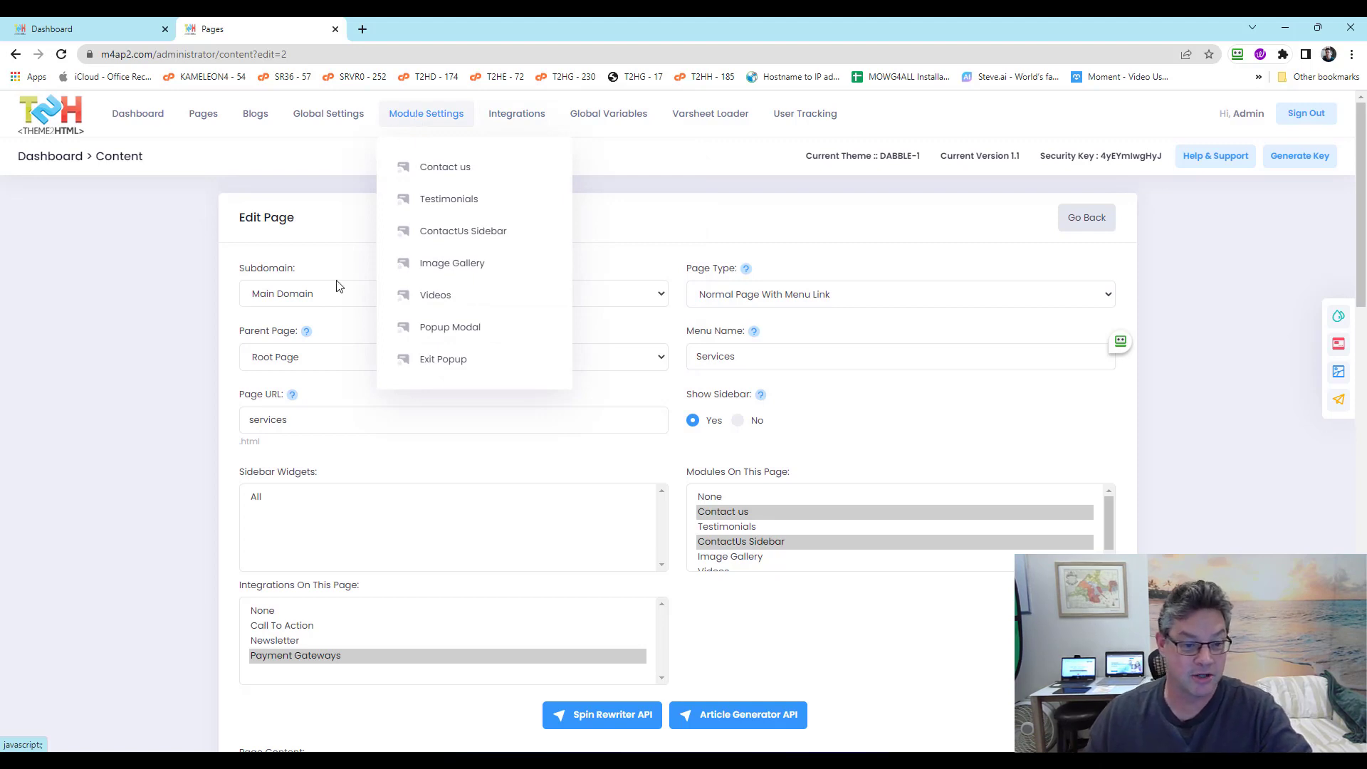
click(524, 123)
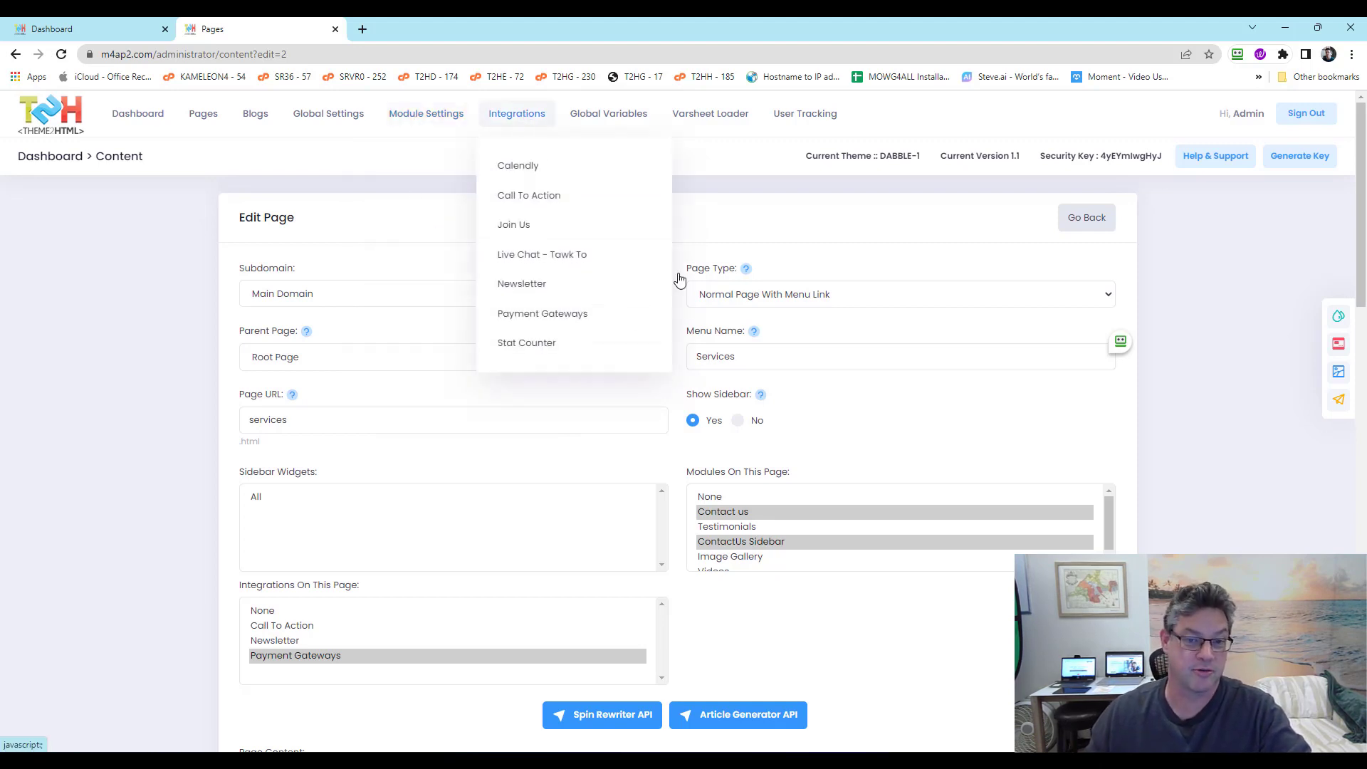
click(127, 313)
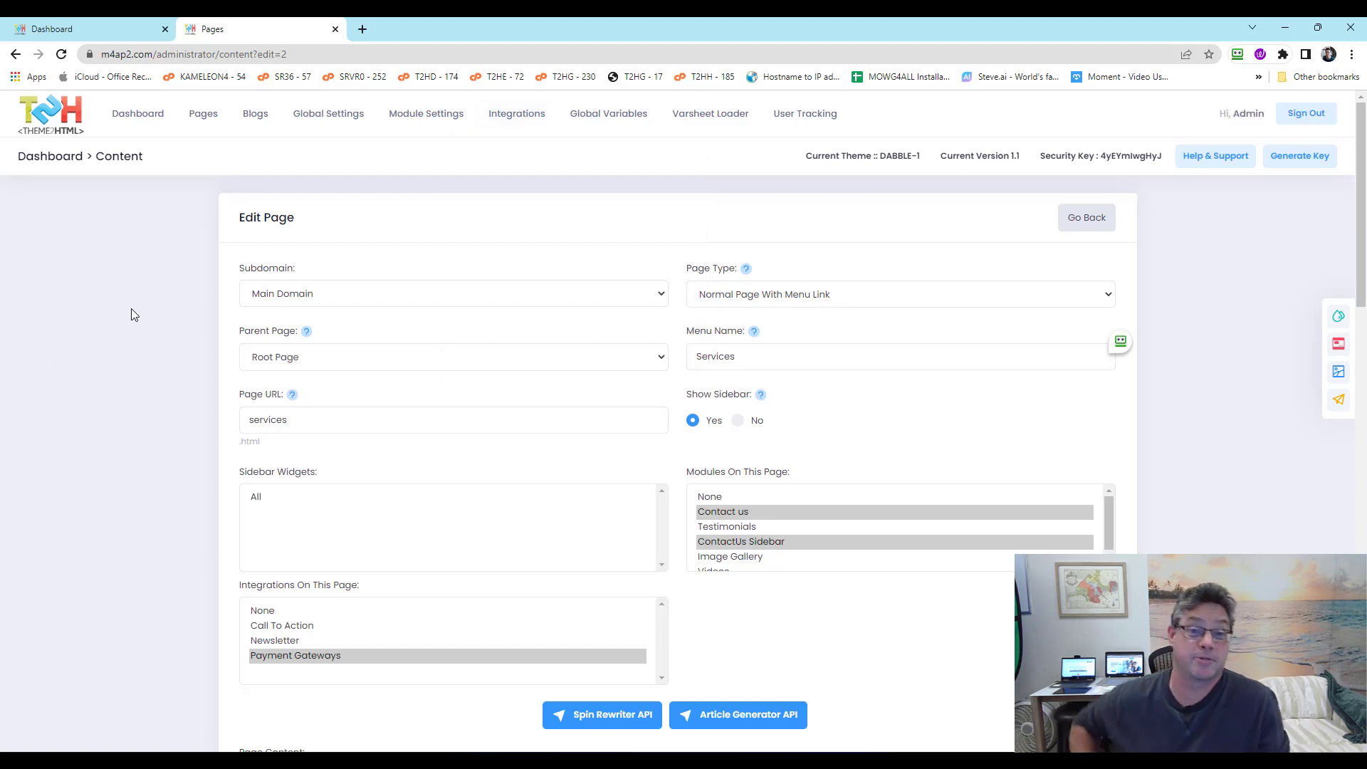
Step: Return to the Manage Pages list via Pages > Content
scroll(157, 322, down, 1)
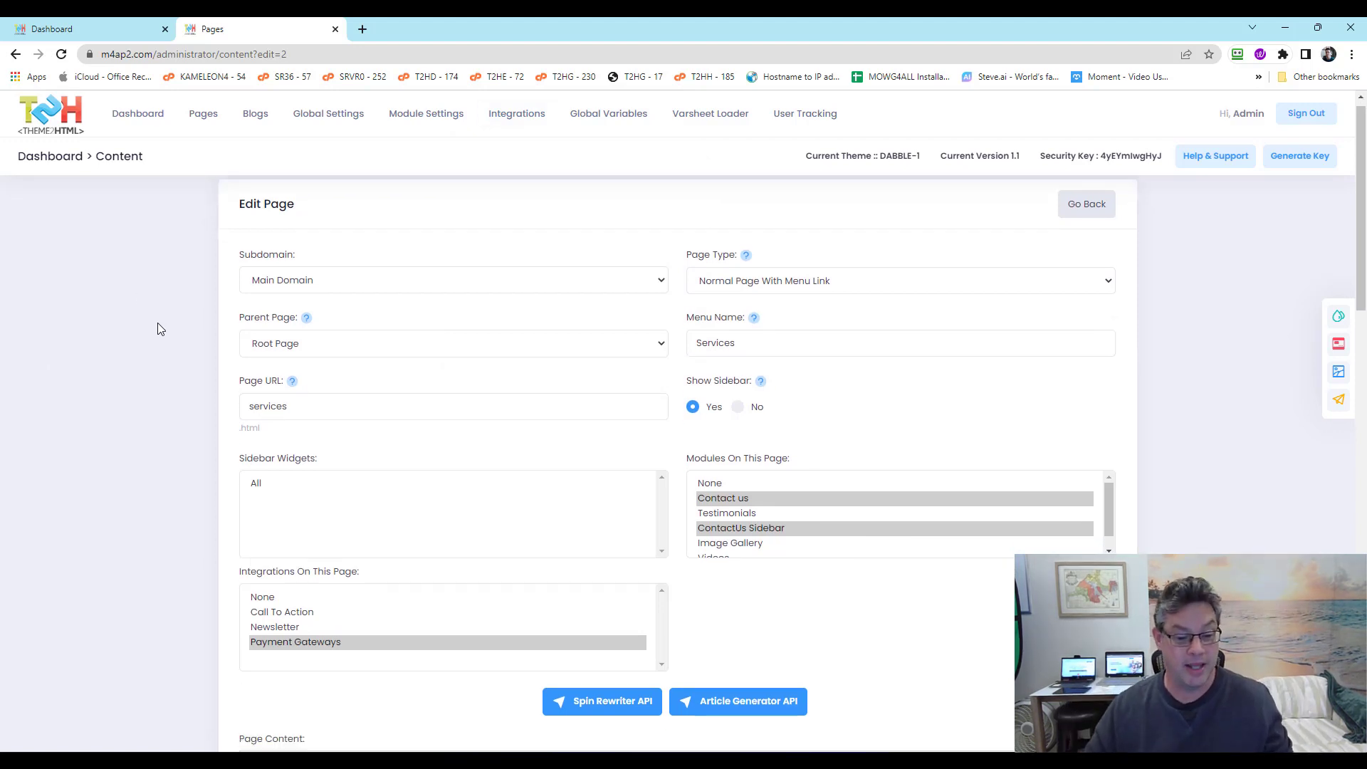
scroll(369, 372, down, 4)
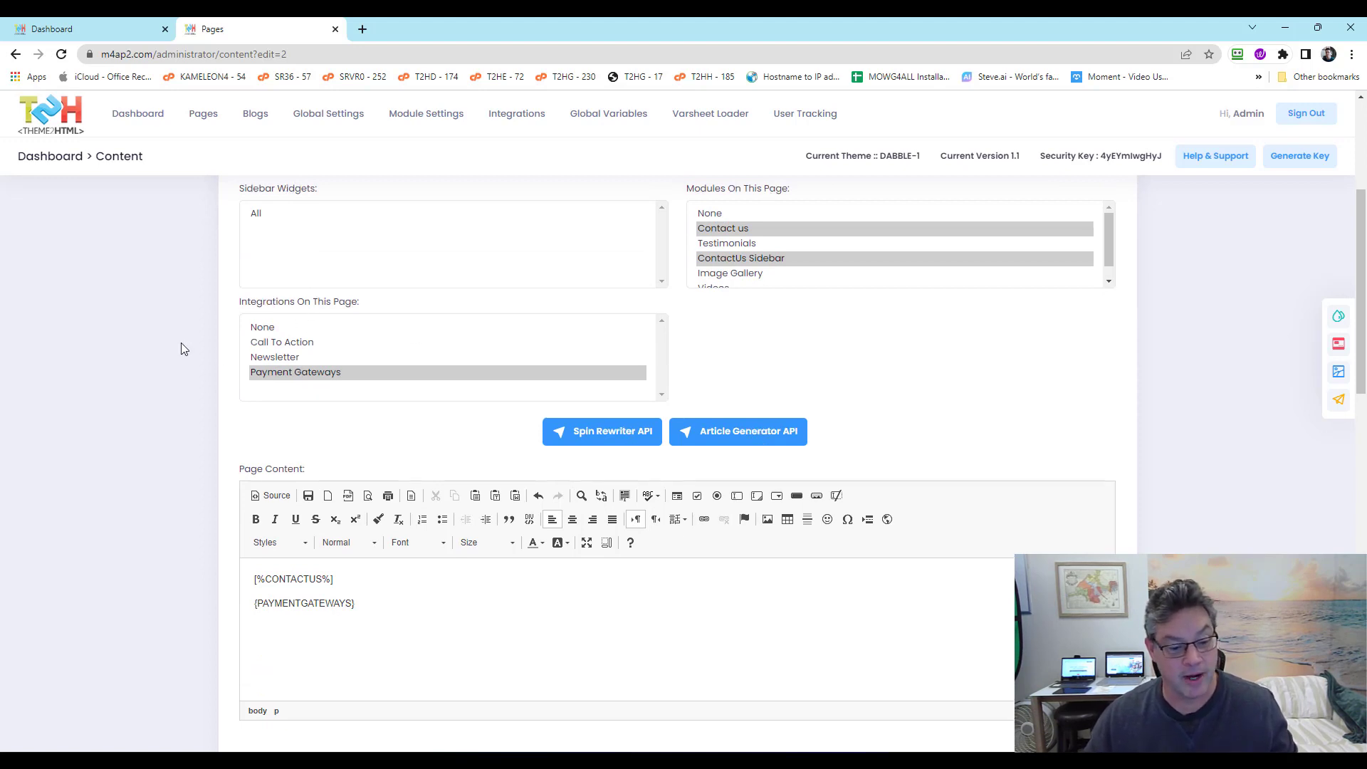
scroll(182, 346, up, 4)
click(206, 115)
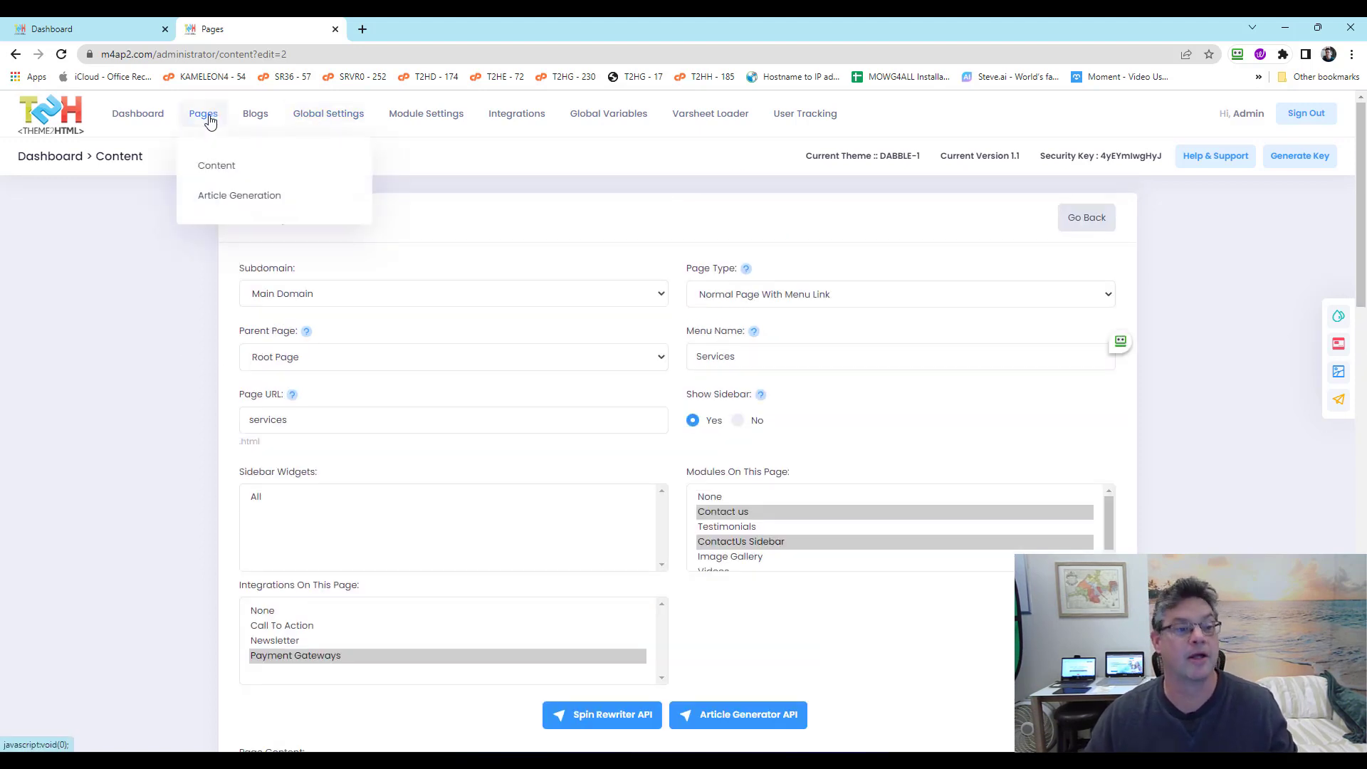
click(207, 167)
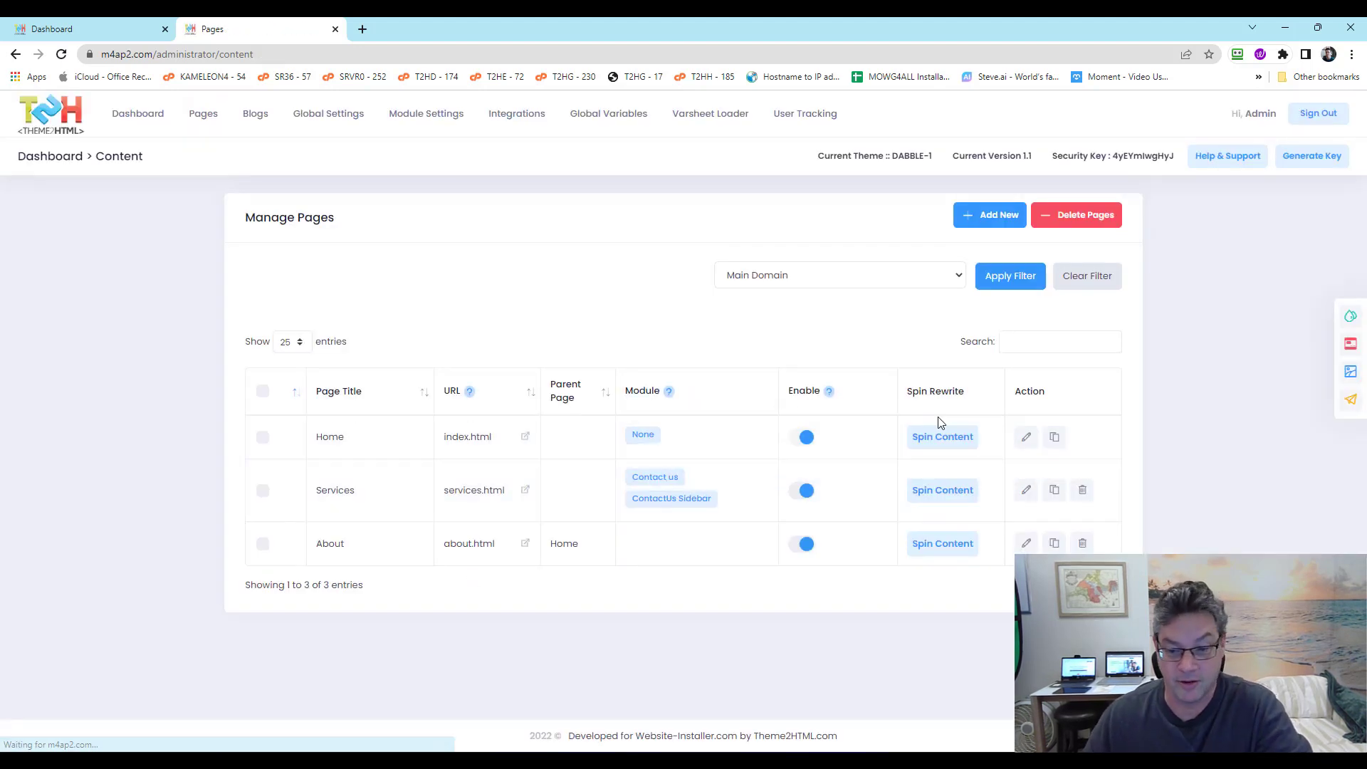
click(1025, 437)
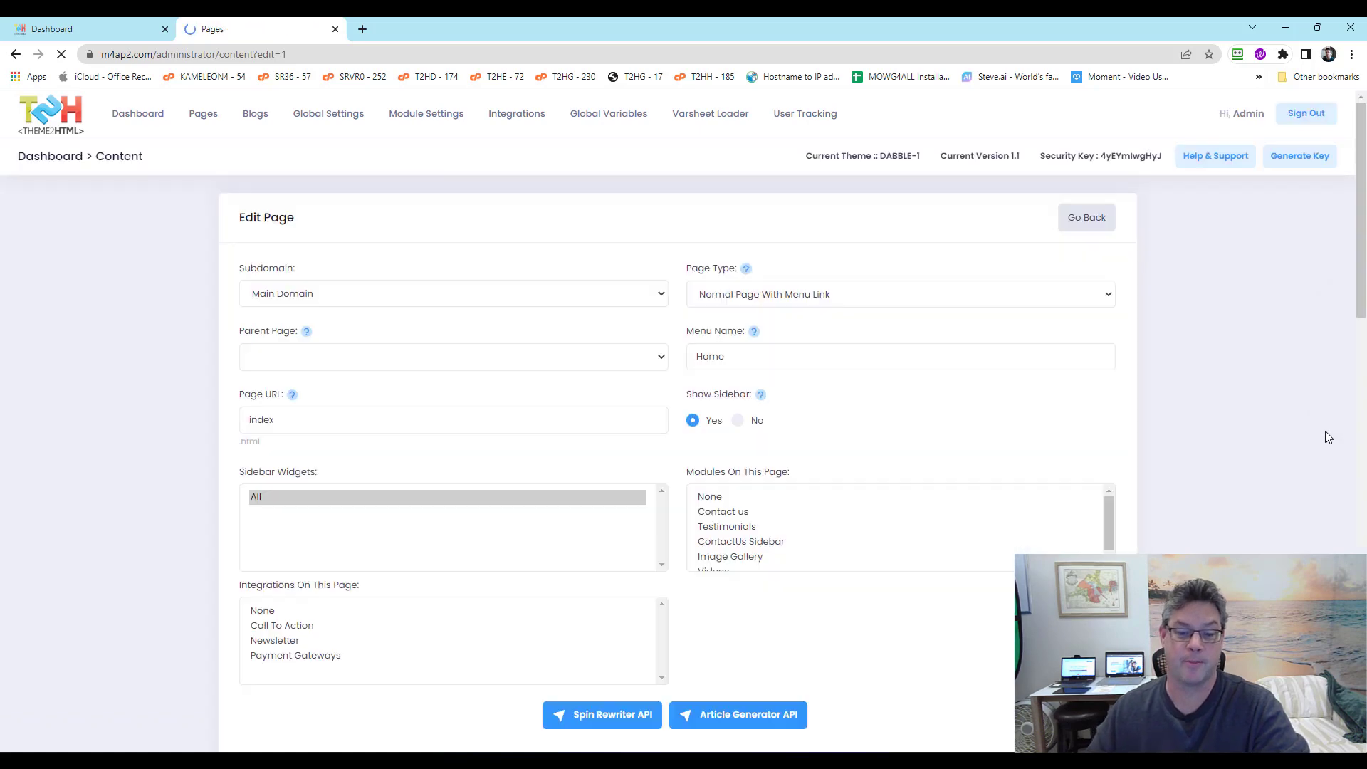
scroll(1210, 405, down, 15)
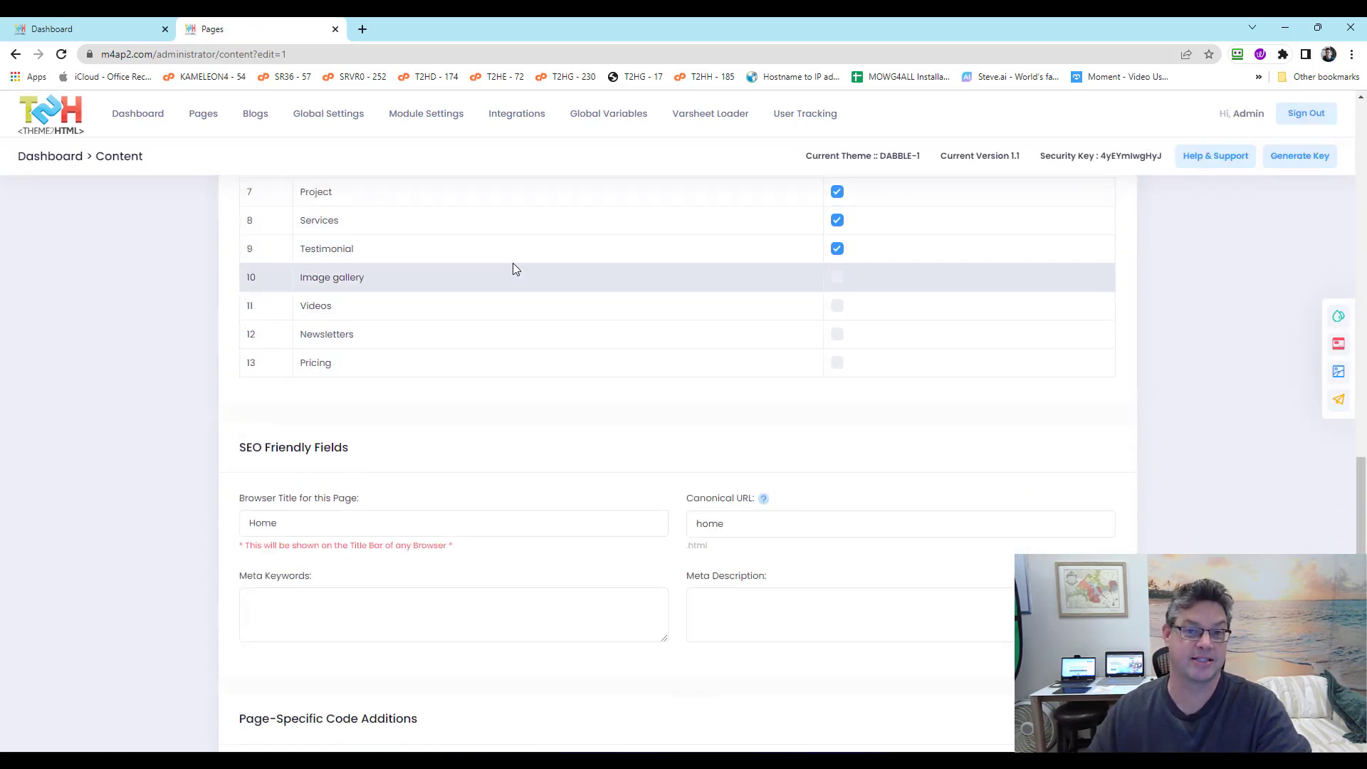
scroll(531, 281, up, 3)
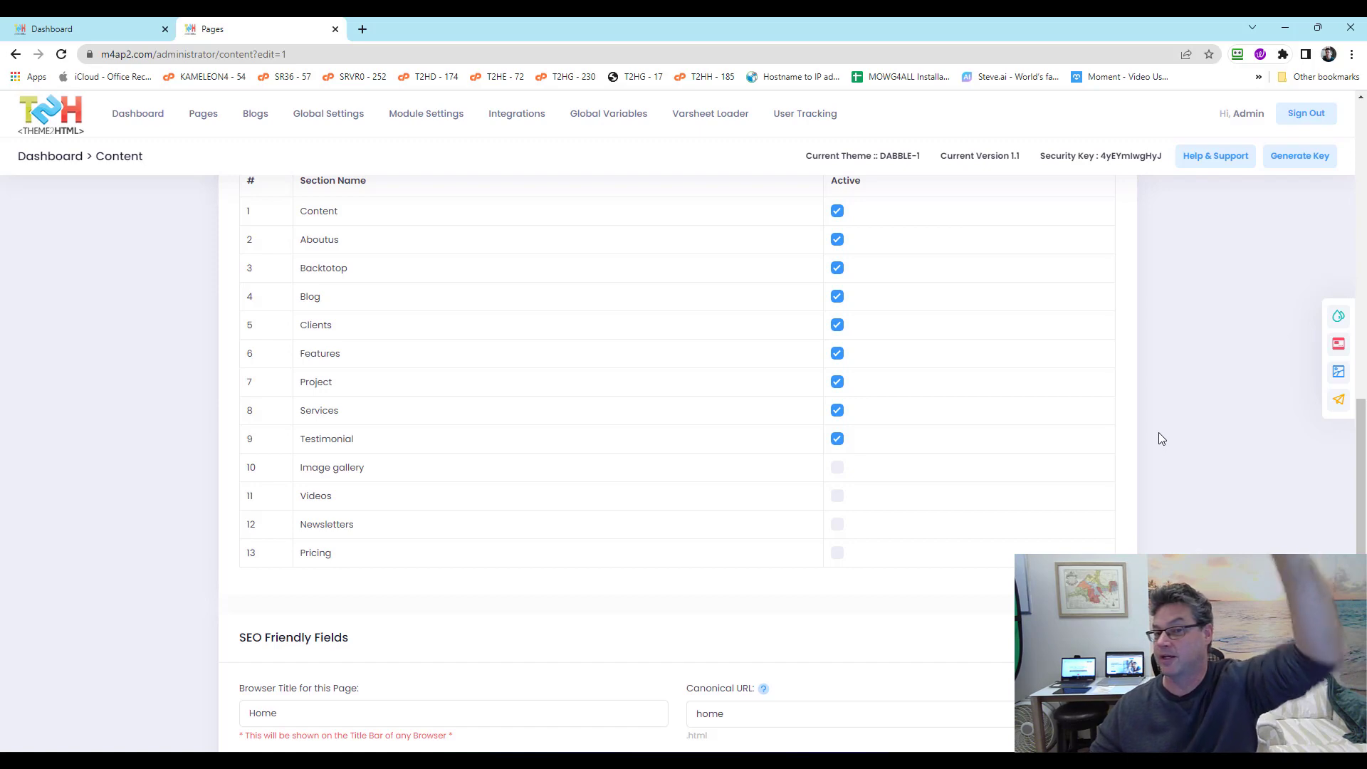
scroll(1153, 449, up, 5)
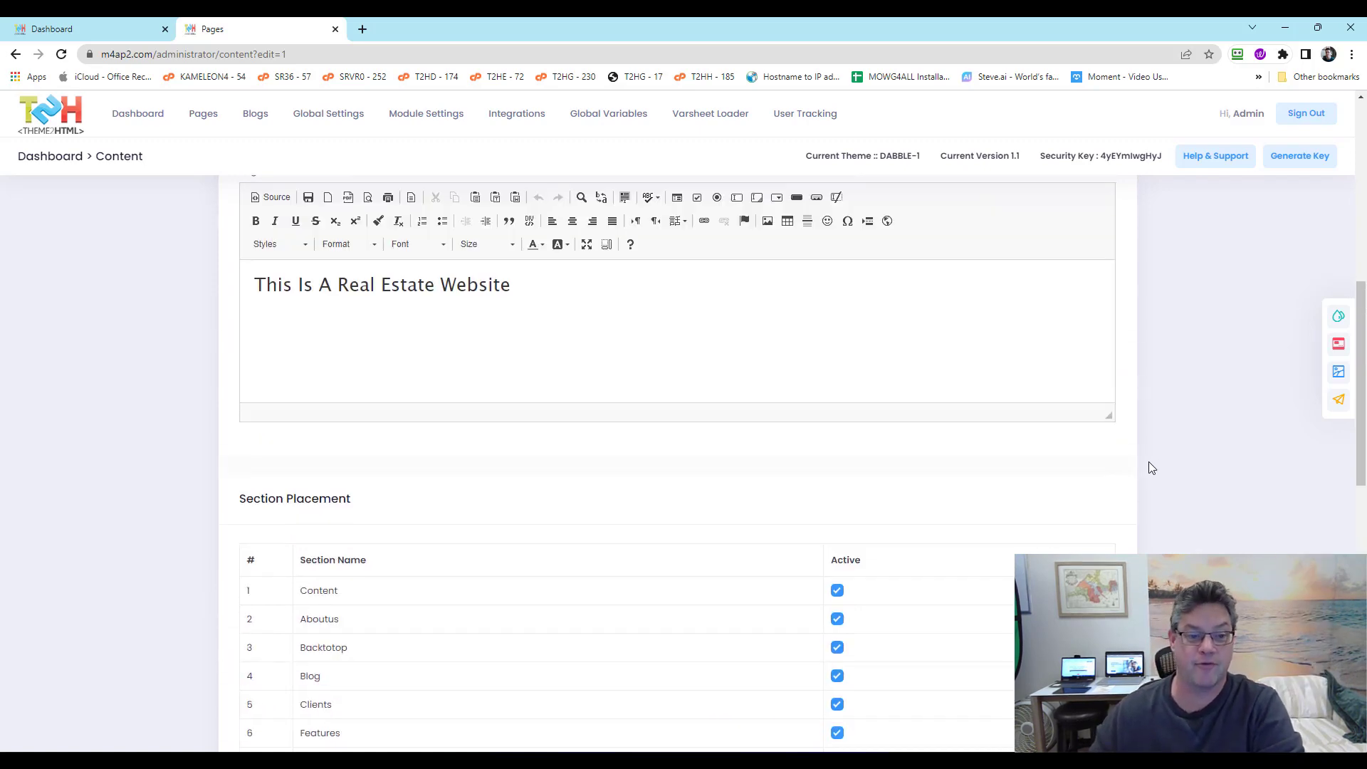
Step: Add Call To Action to the Home page's integrations, then return to the top of the form
scroll(1149, 464, up, 7)
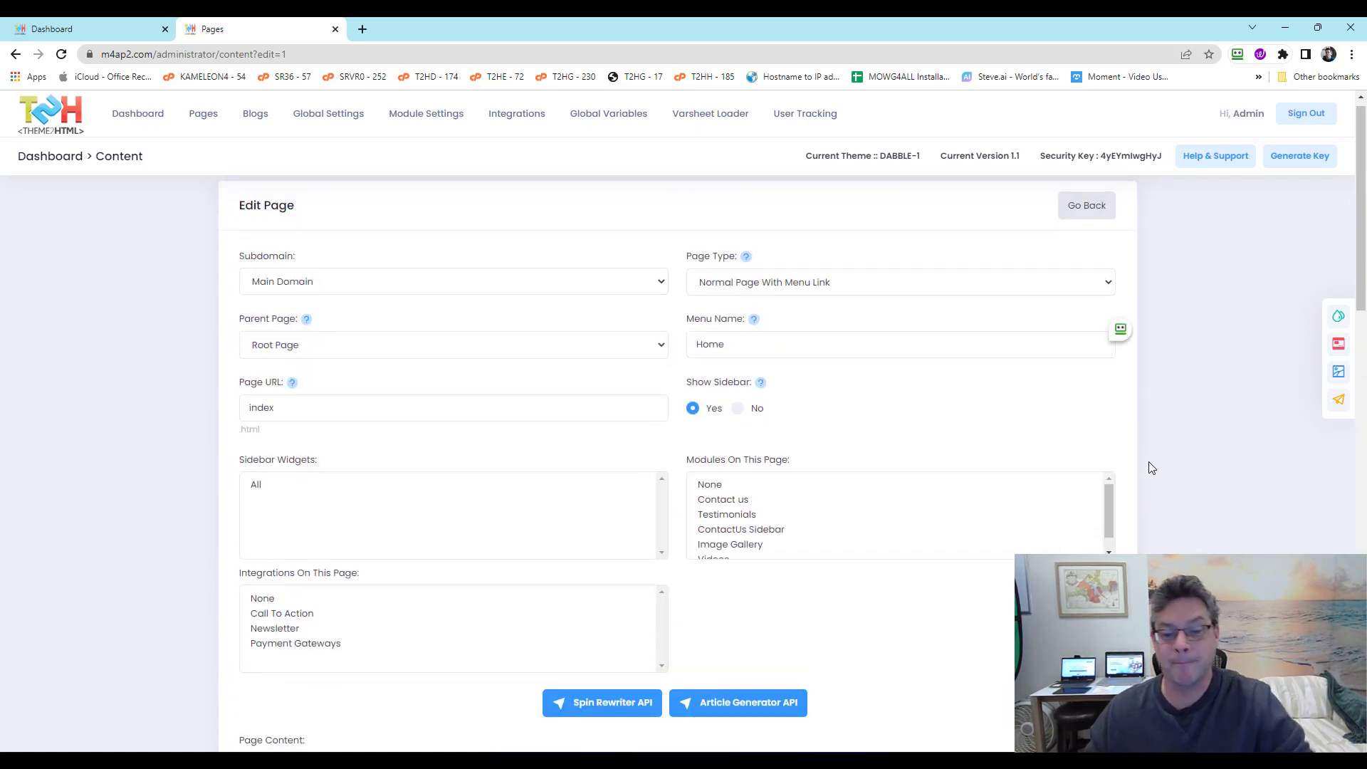
scroll(1152, 462, down, 2)
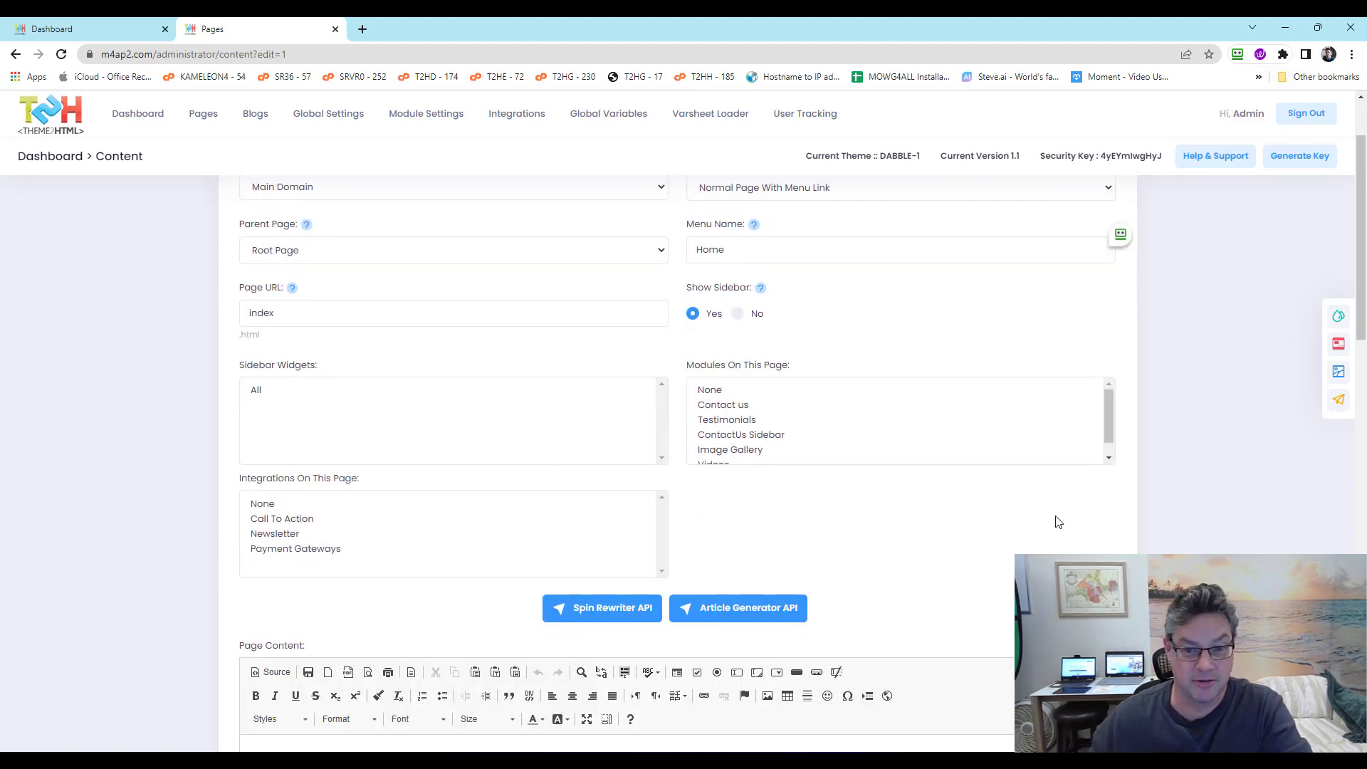
scroll(1260, 484, up, 2)
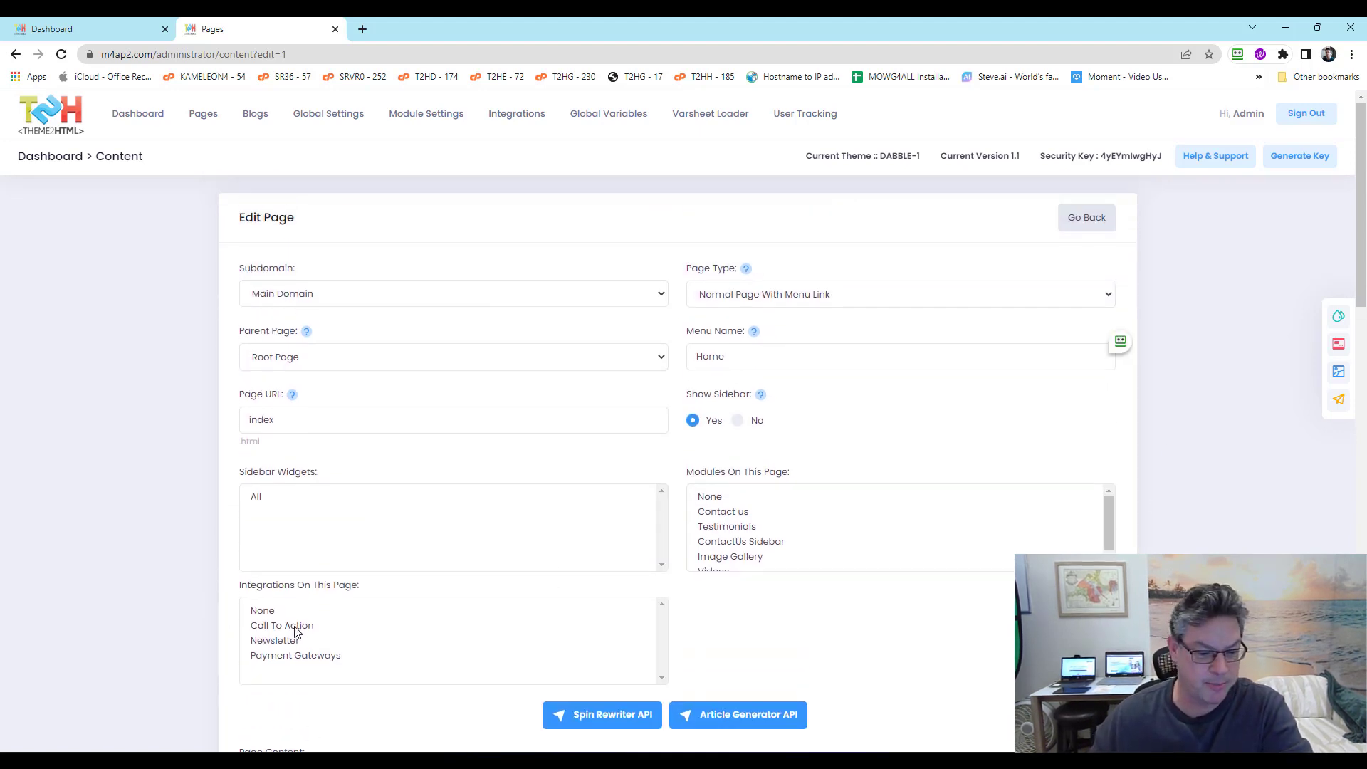
click(301, 628)
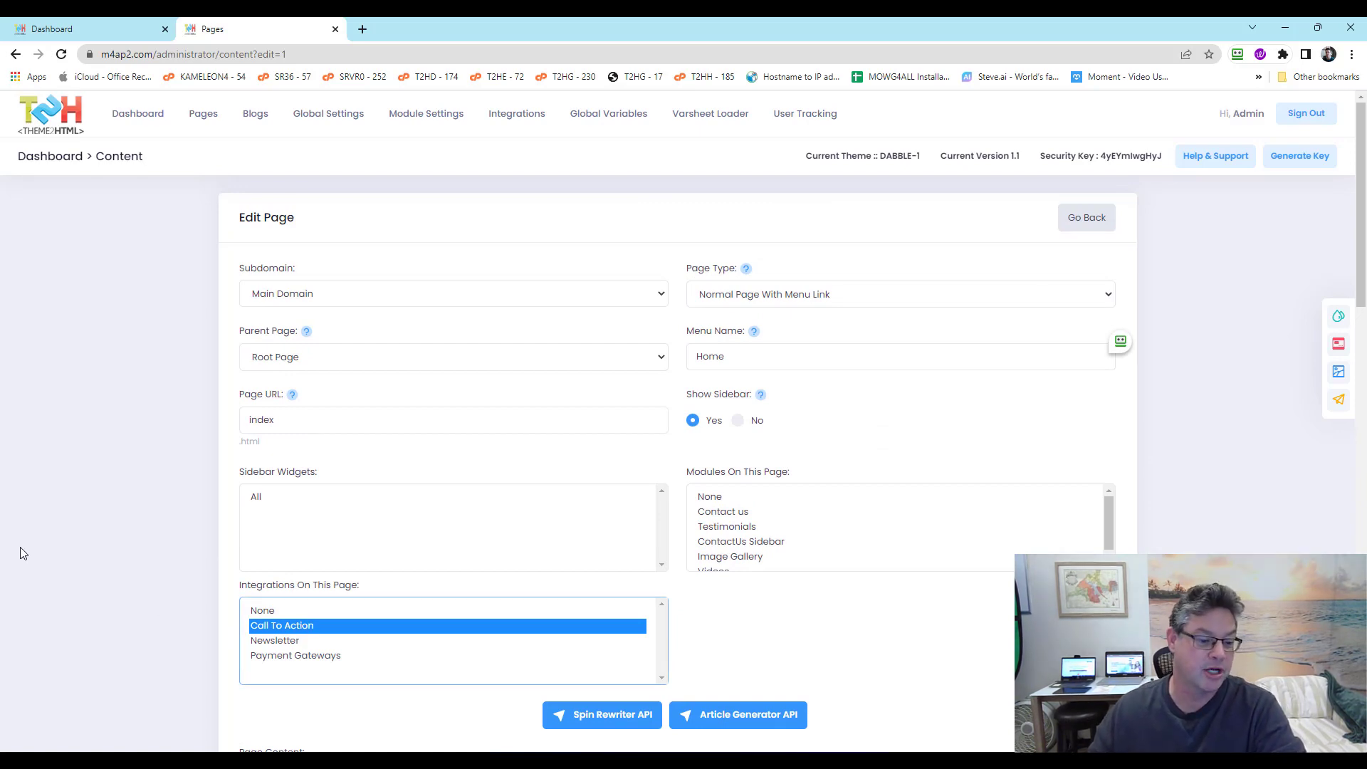
scroll(168, 534, down, 17)
scroll(183, 539, up, 3)
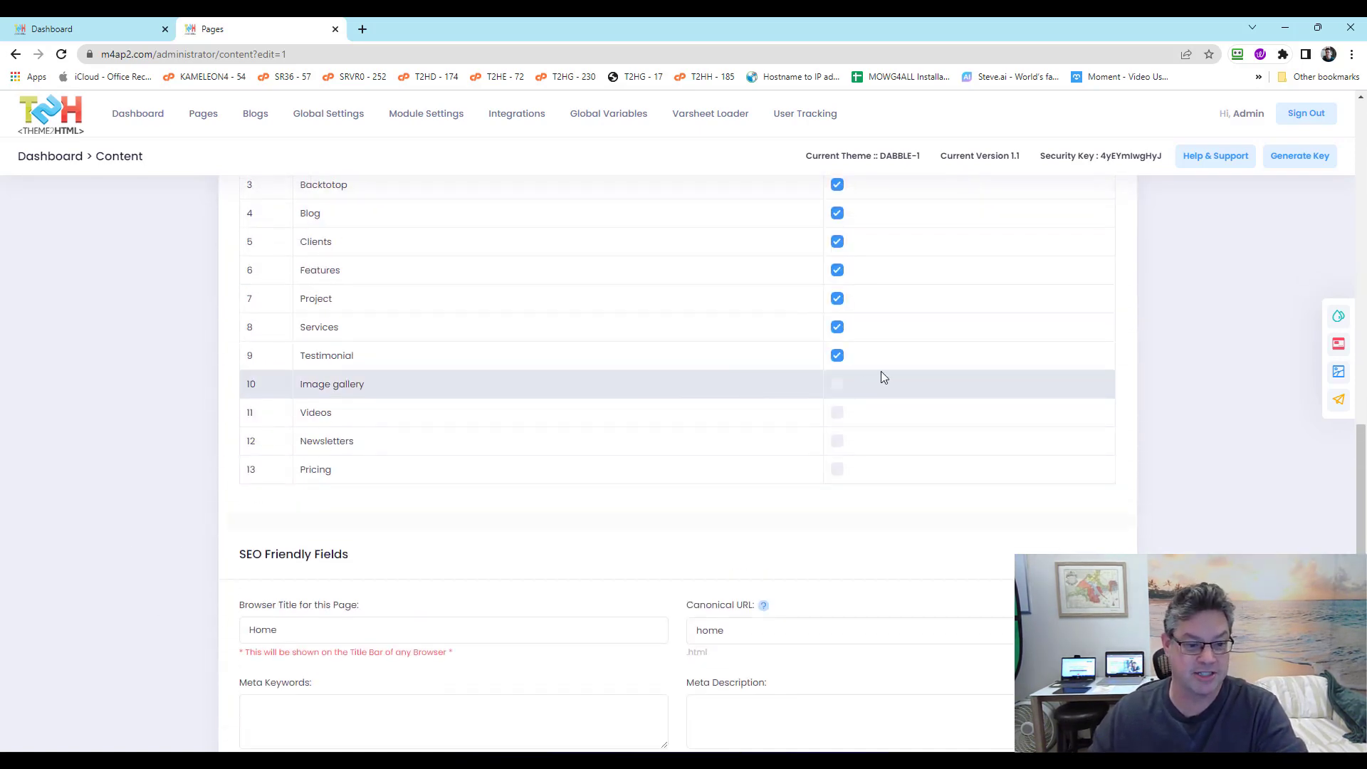
scroll(919, 441, up, 1)
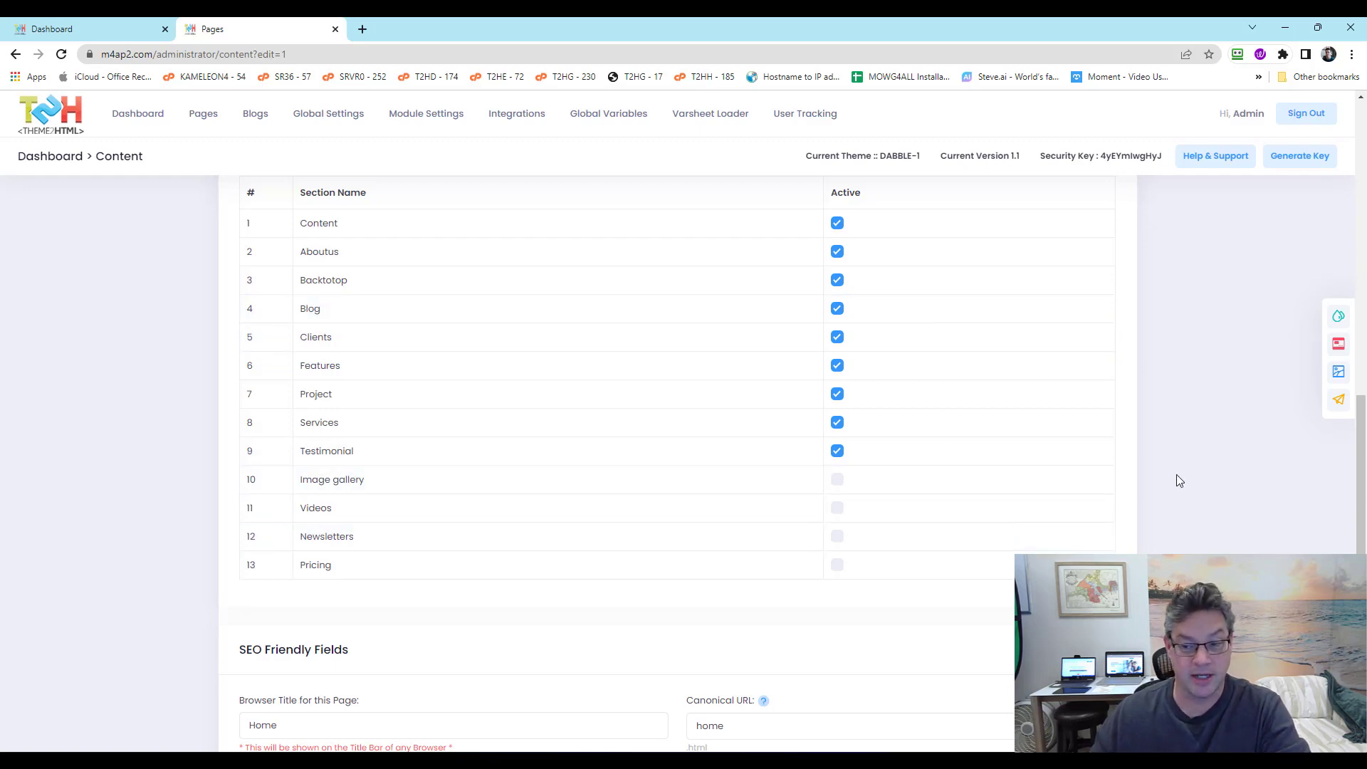
scroll(1177, 478, up, 5)
scroll(1176, 476, up, 3)
scroll(1177, 479, up, 2)
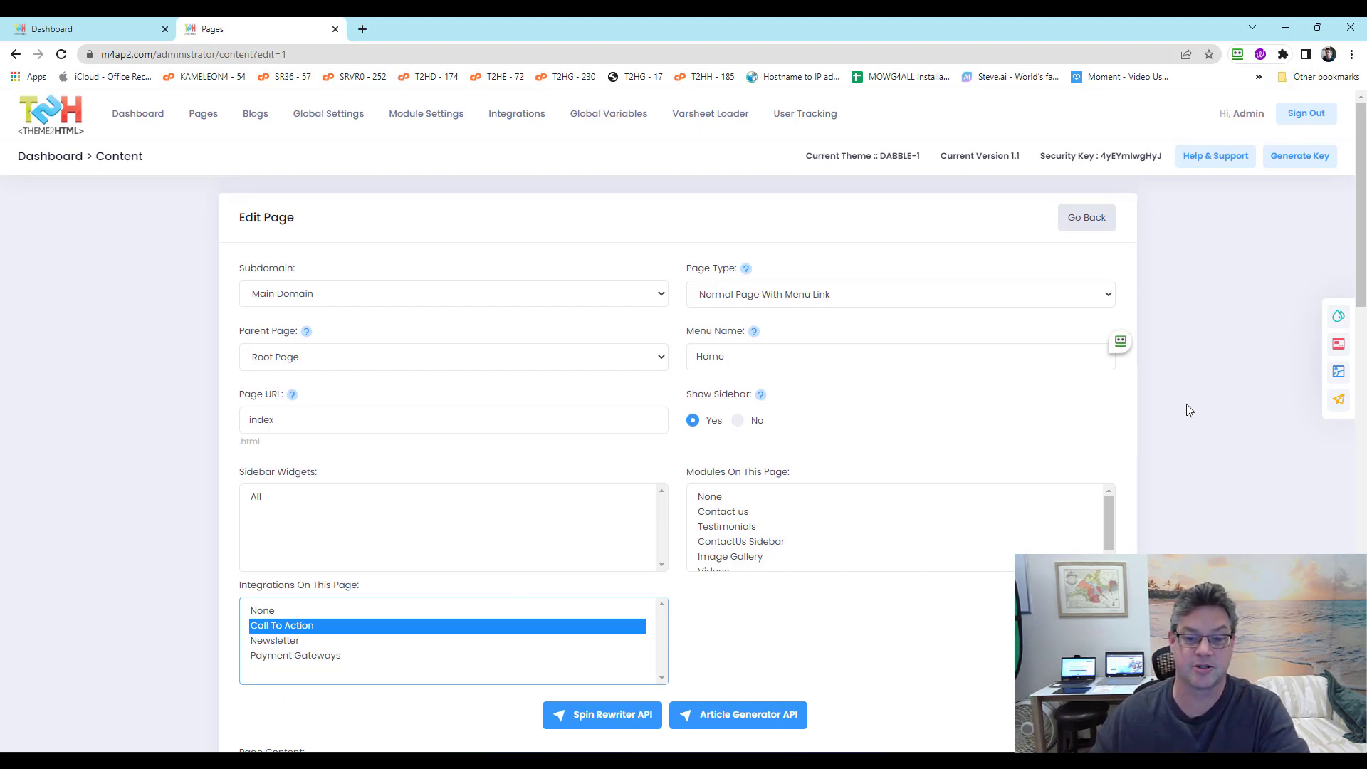
Step: Save the Calendly integration with 15-minute meetings and 'Schedule a demo' button text
click(515, 121)
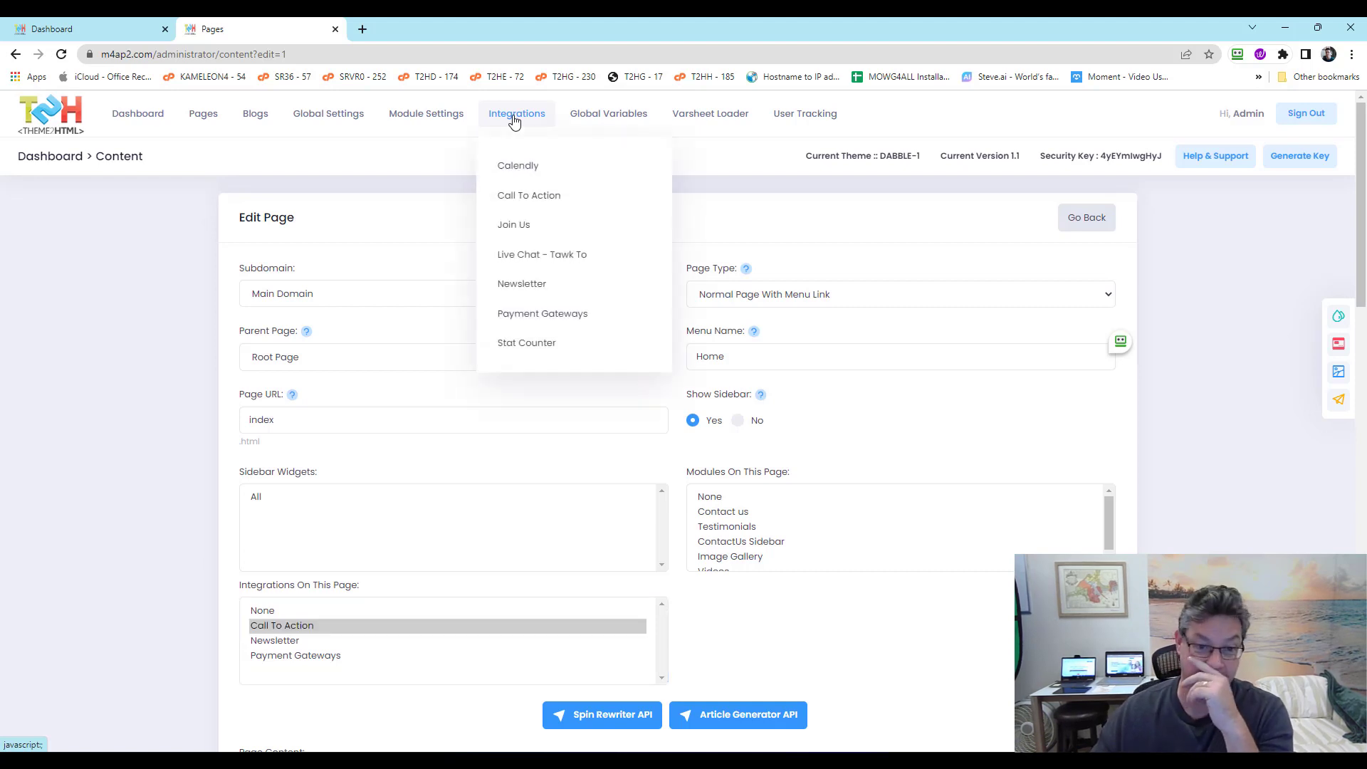
click(524, 169)
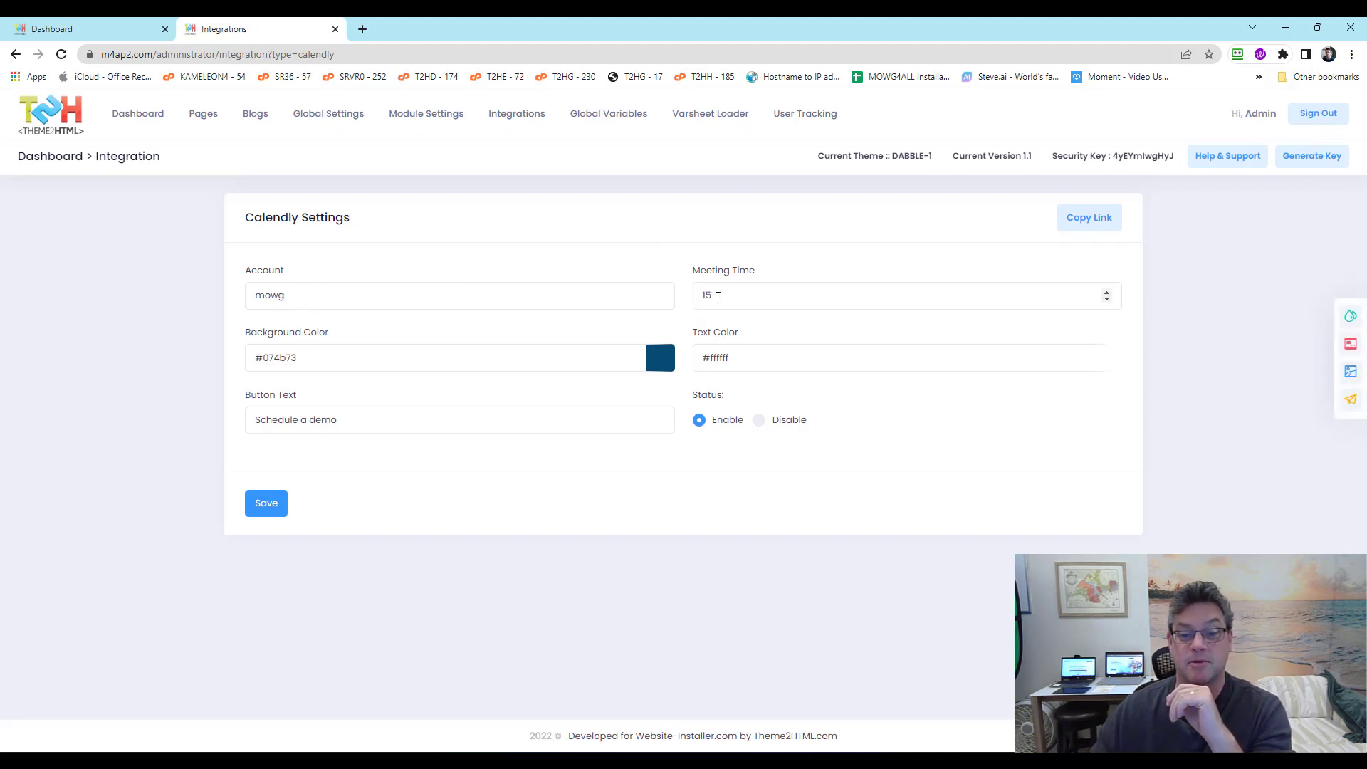
click(733, 298)
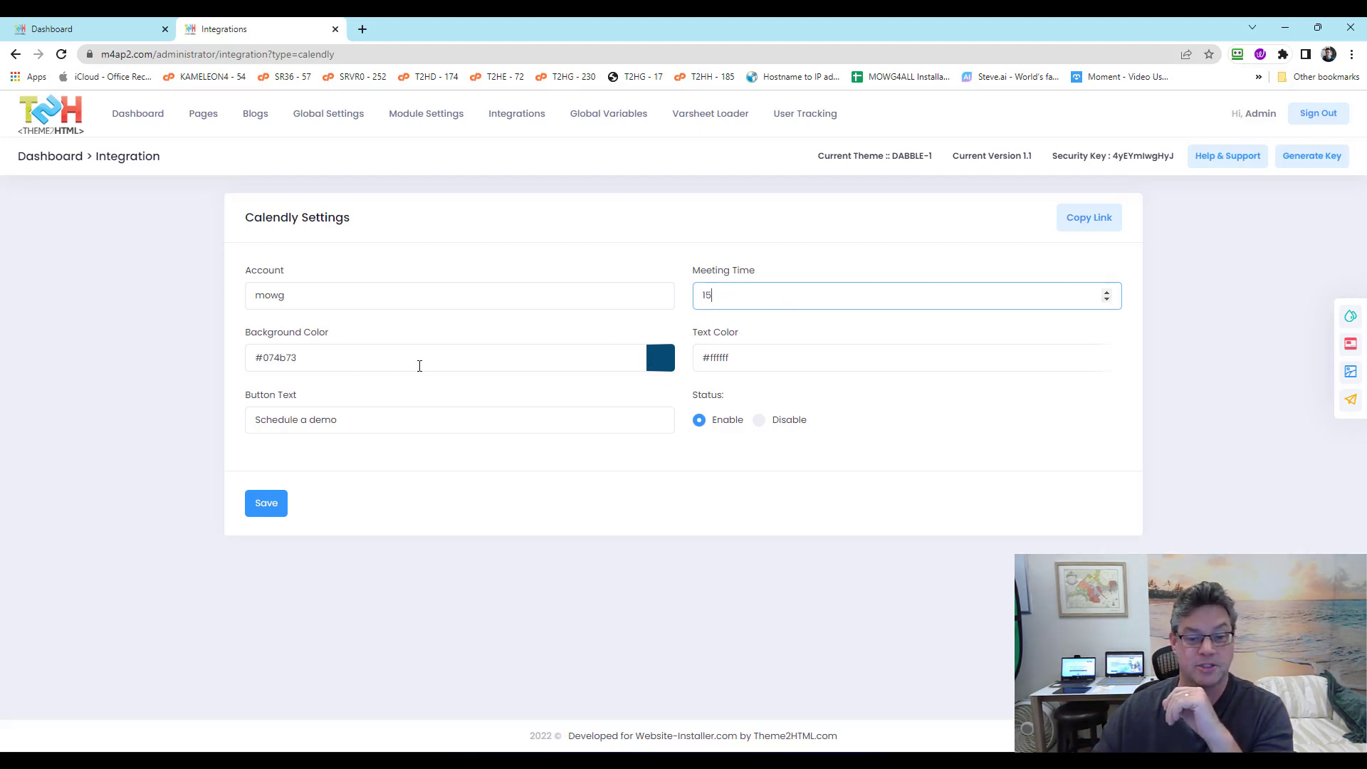
click(369, 425)
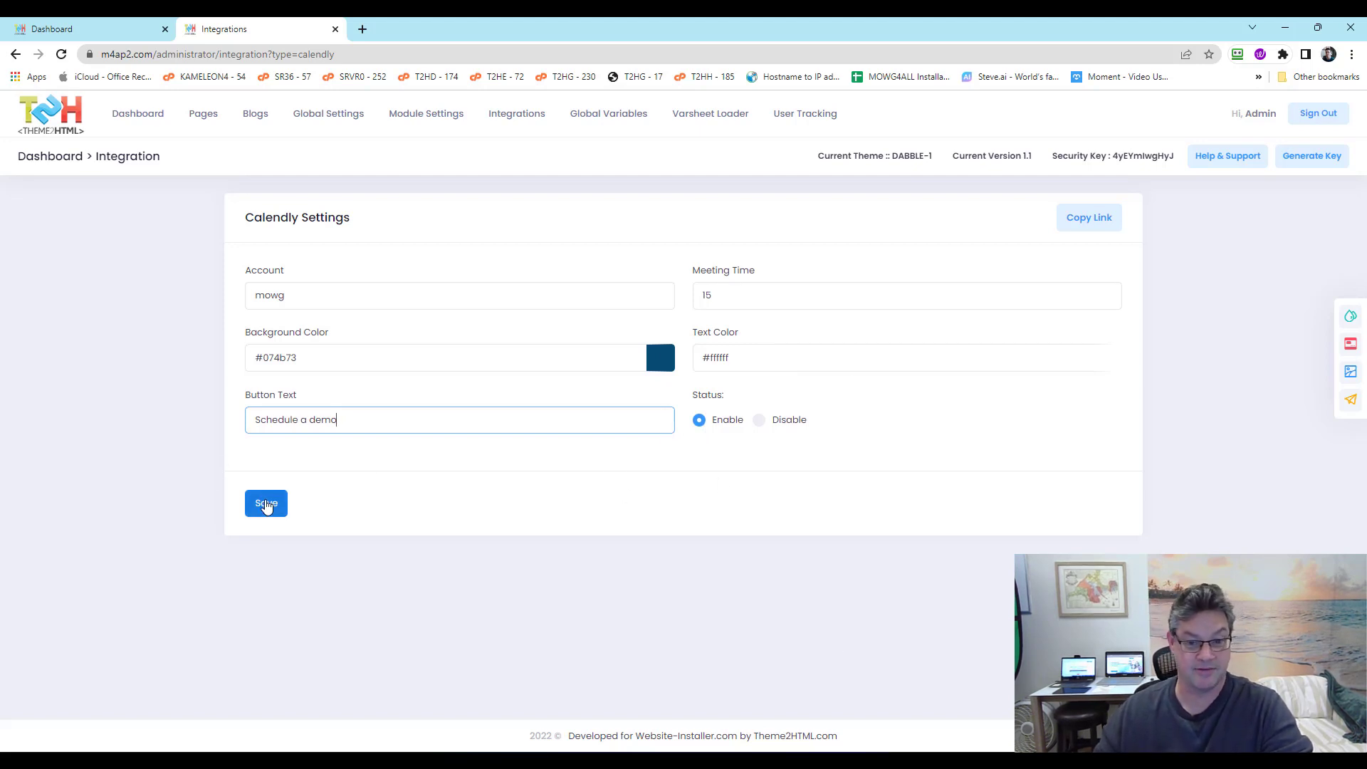
click(266, 504)
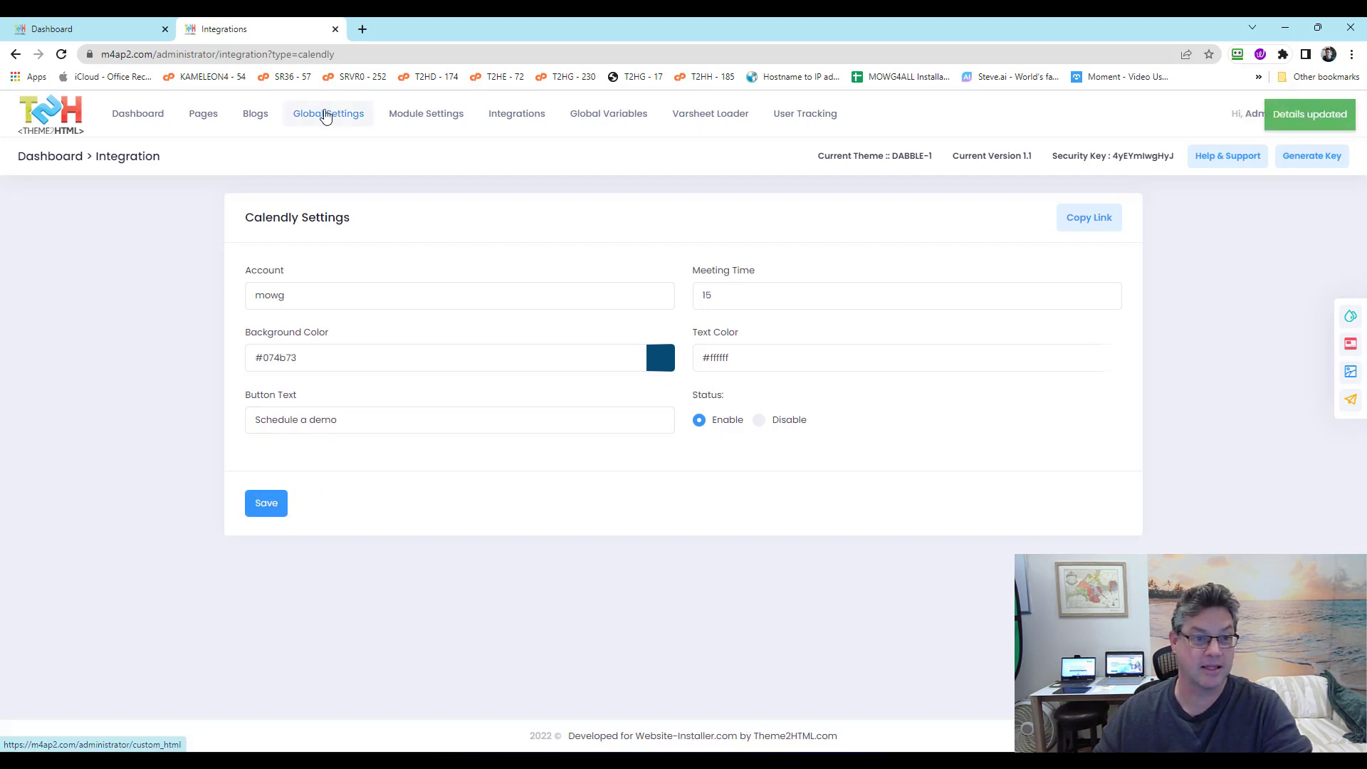
Step: Open the live site m4ap2.com in a new browser tab
double_click(151, 54)
key(ctrl+c)
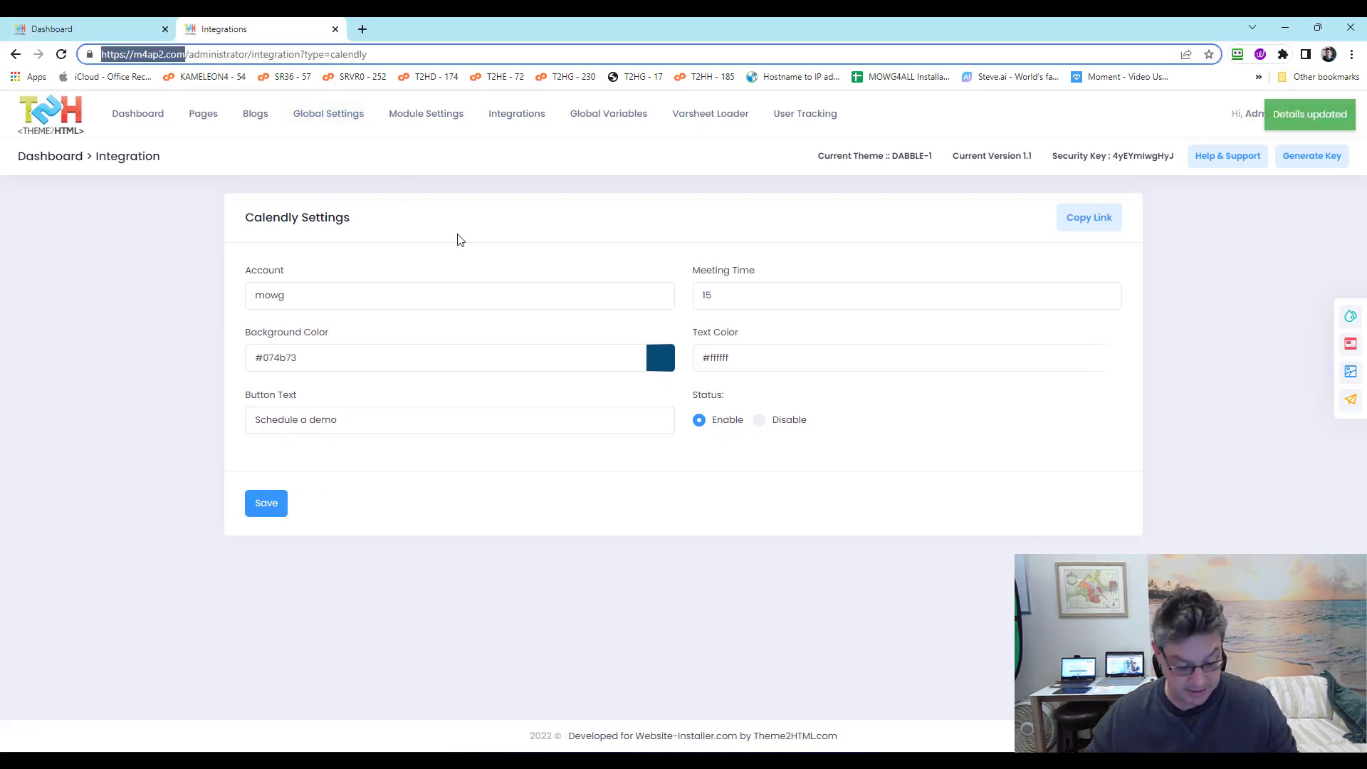
click(362, 29)
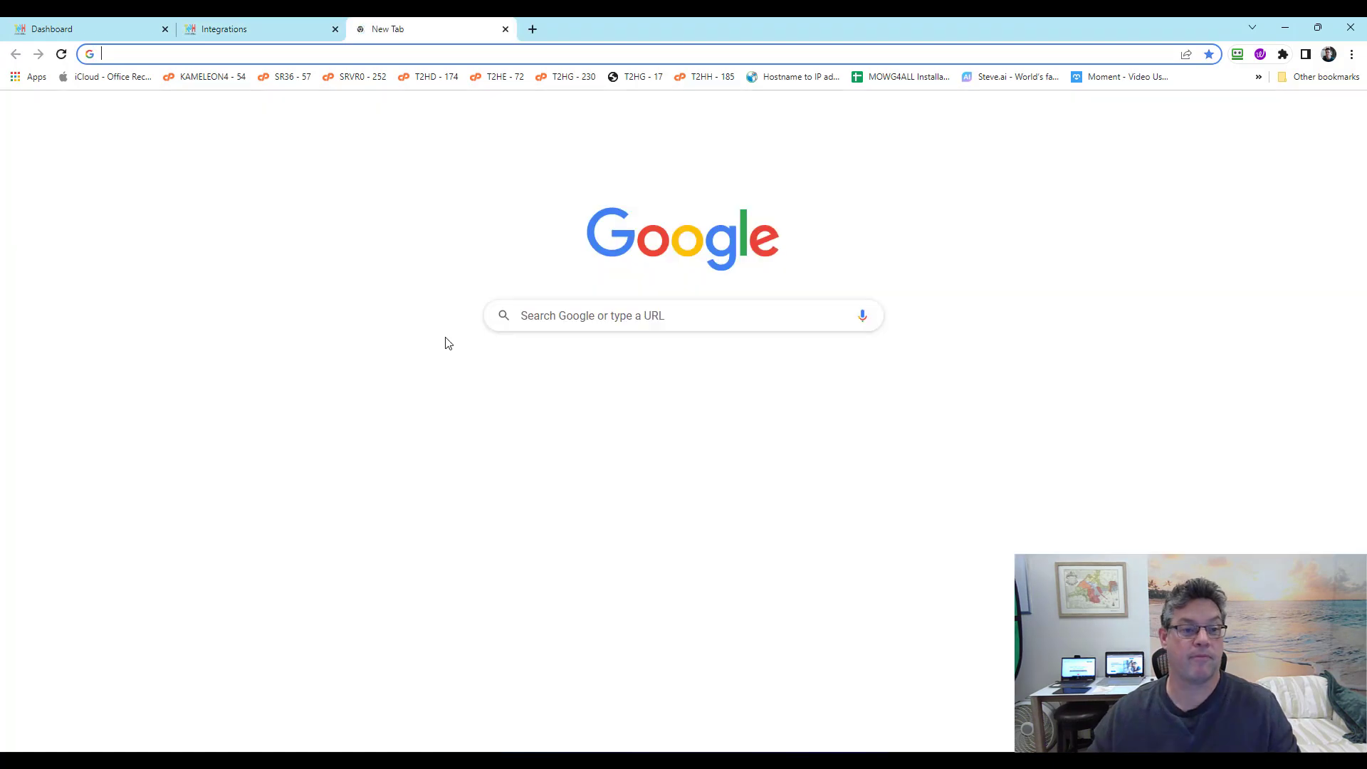
key(ctrl+v)
key(Return)
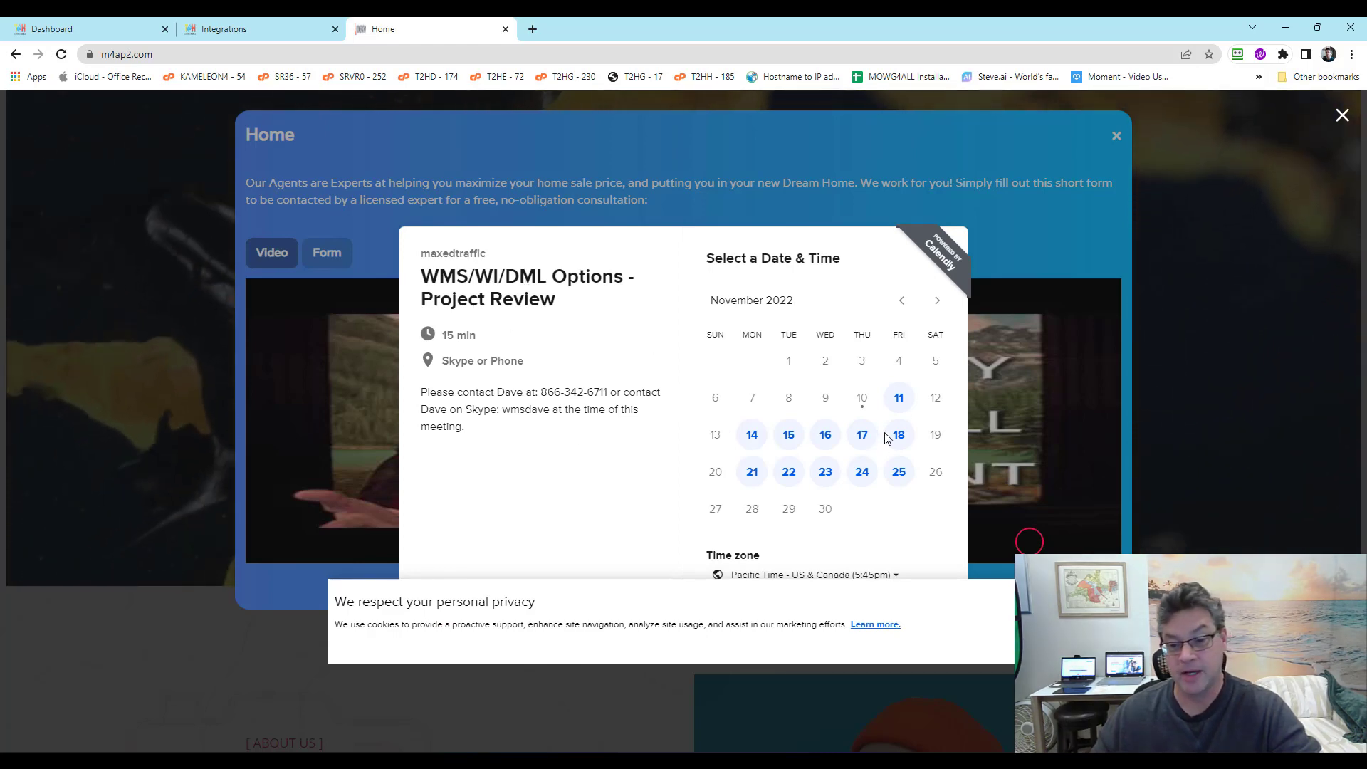
Step: Test the Calendly popup by picking Friday November 11 at 12:00pm, then return to the Calendly settings
click(901, 400)
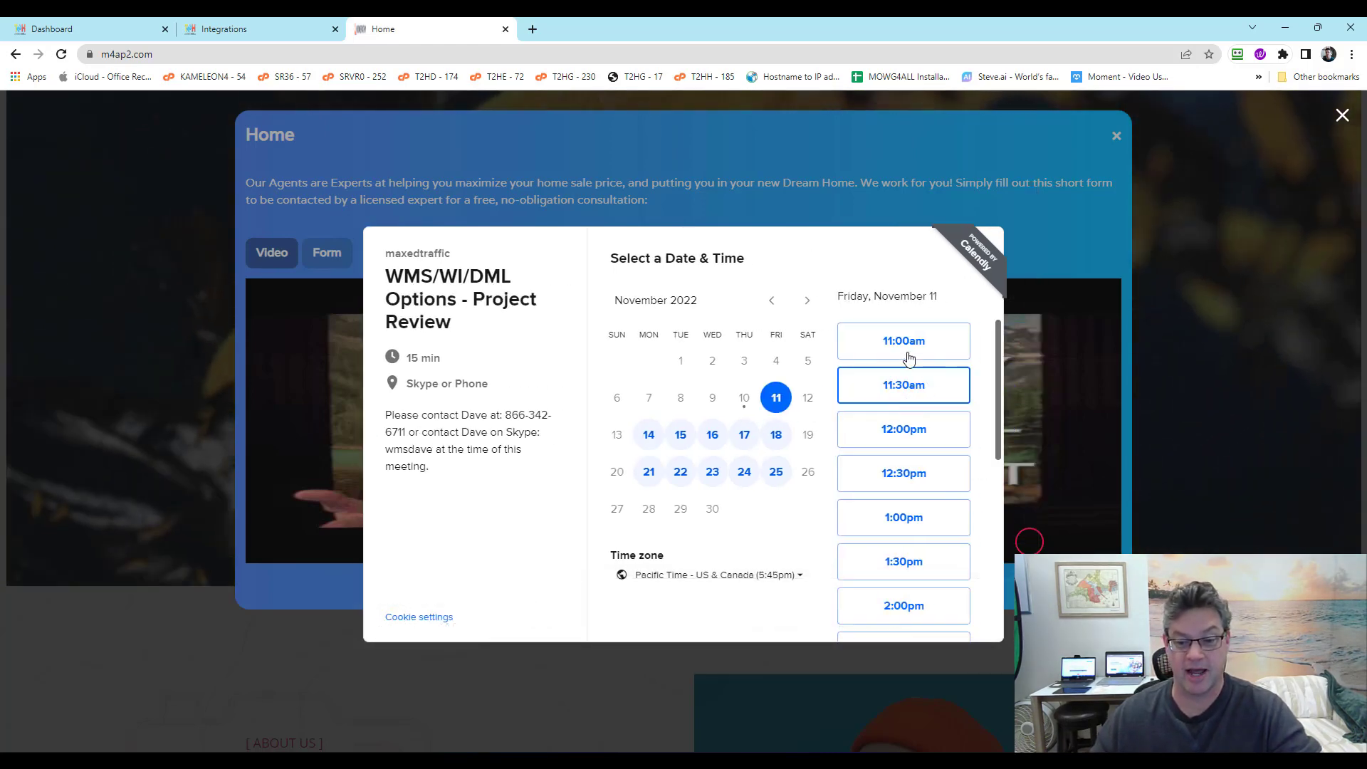
click(918, 429)
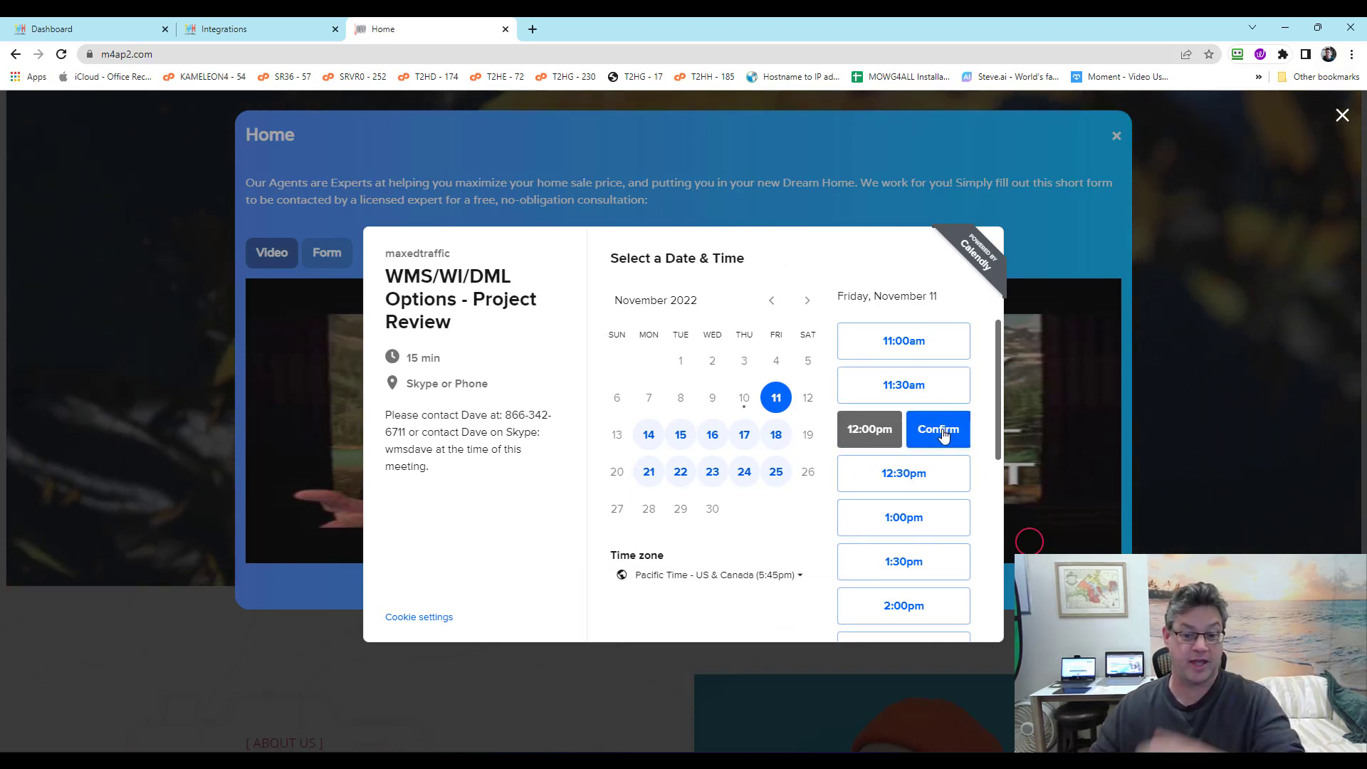
click(157, 327)
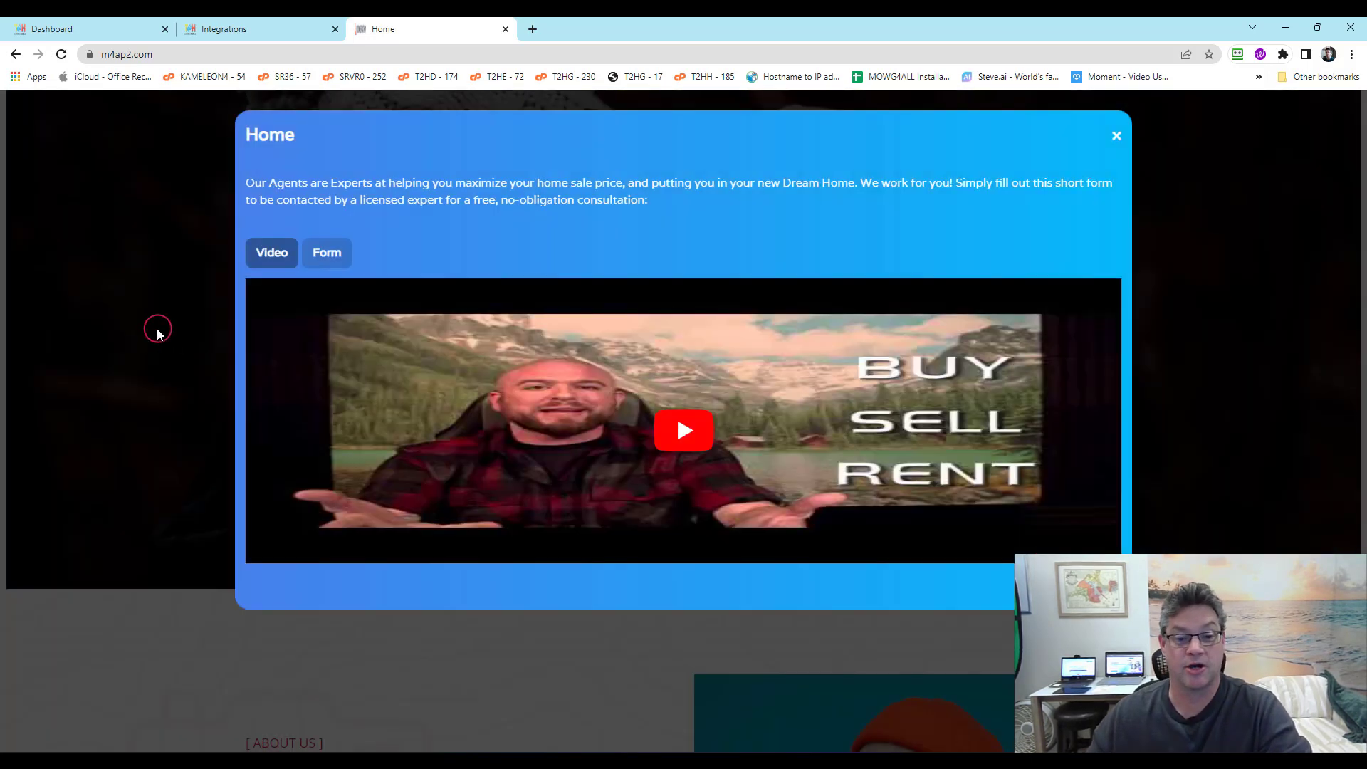
click(262, 30)
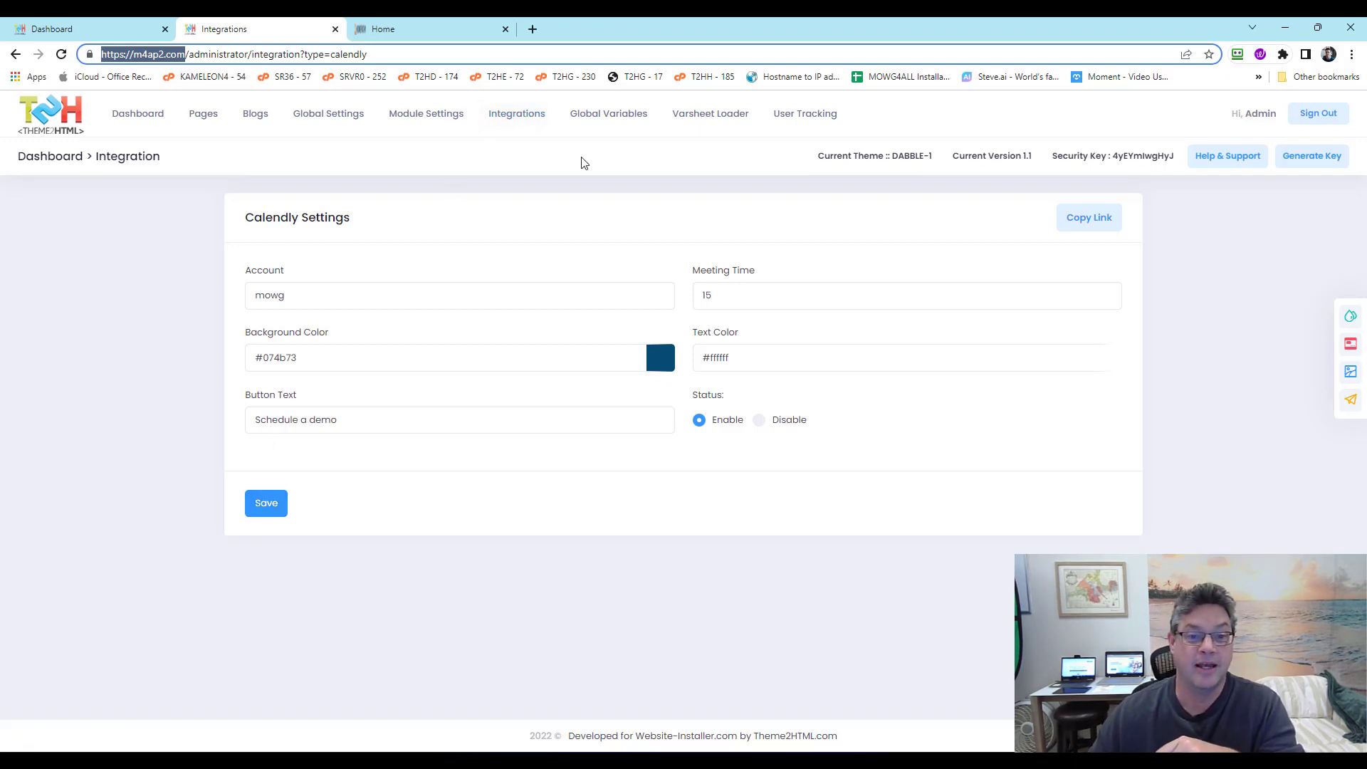
Step: Open the copied 15-minute Calendly booking link in a new tab, then return to the Home page
click(1086, 225)
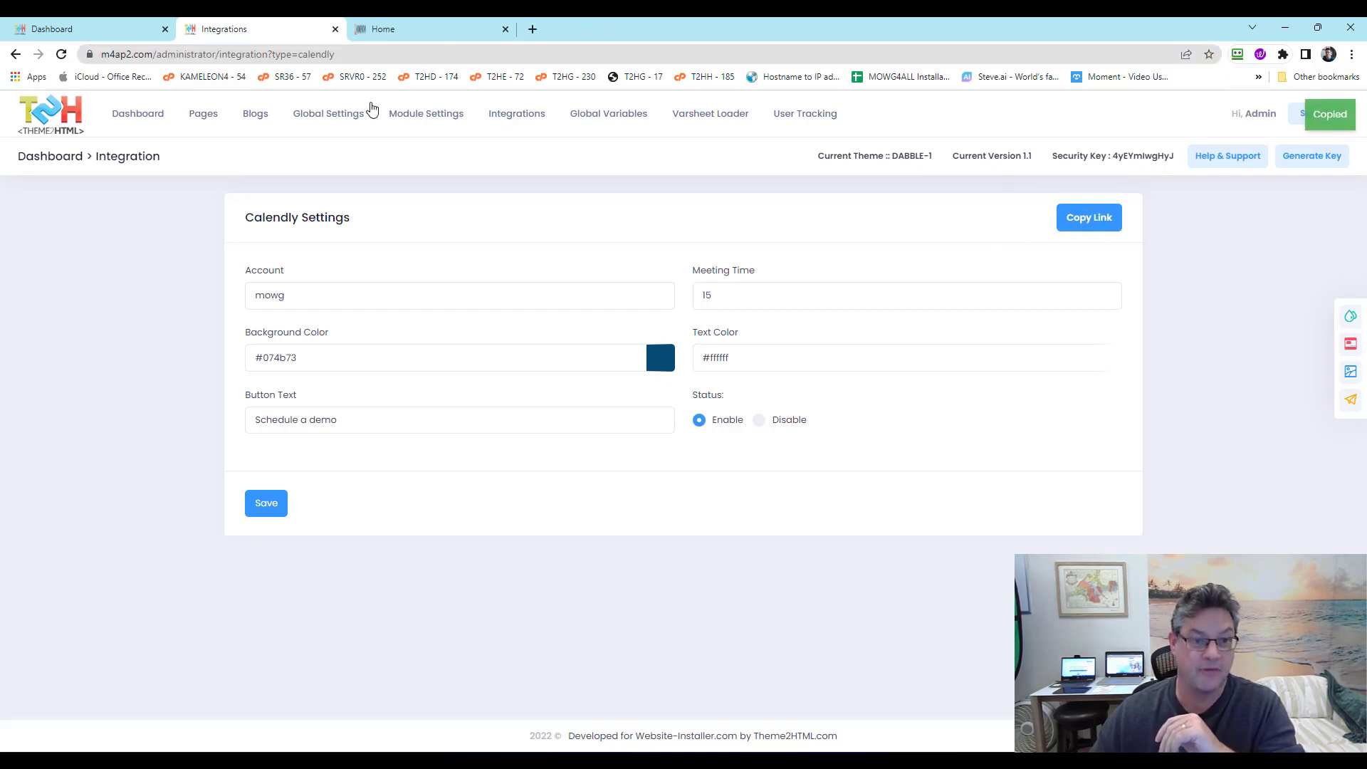
click(533, 28)
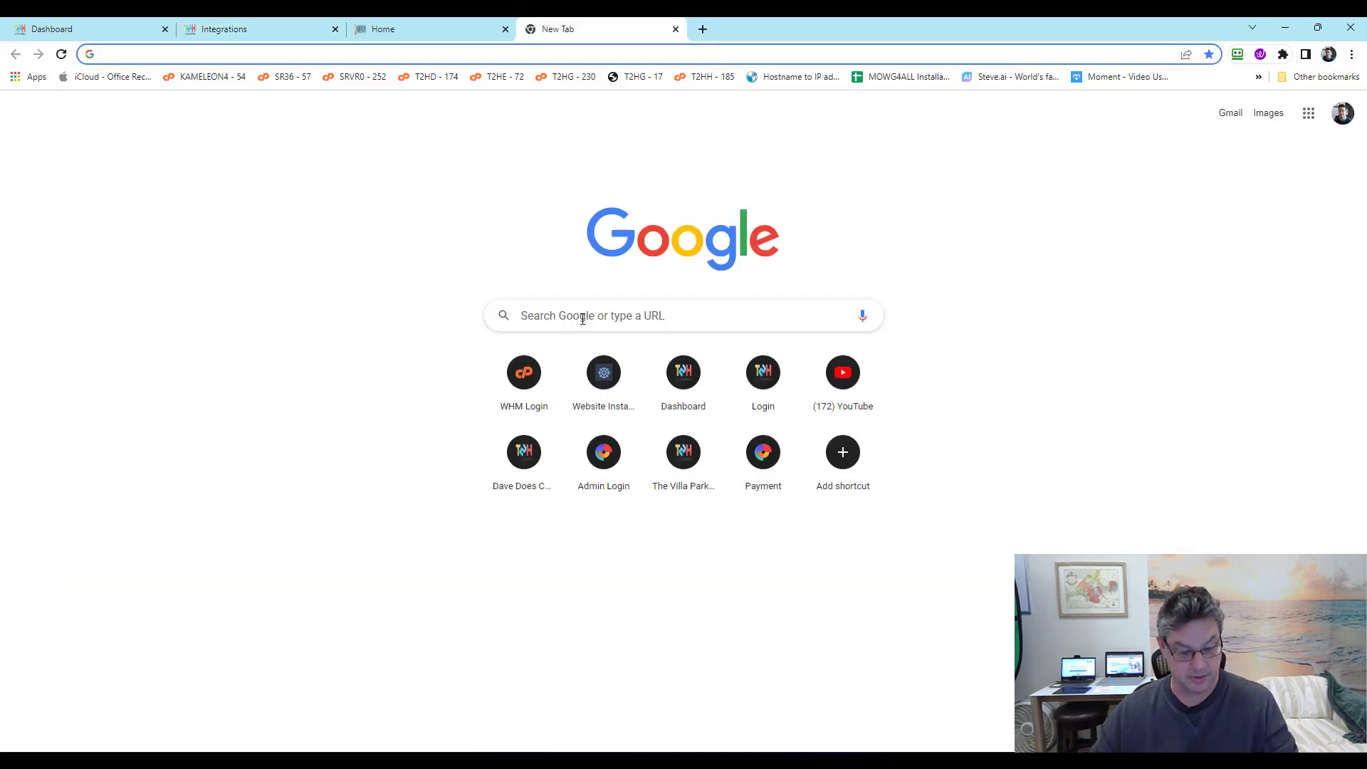
key(ctrl+v)
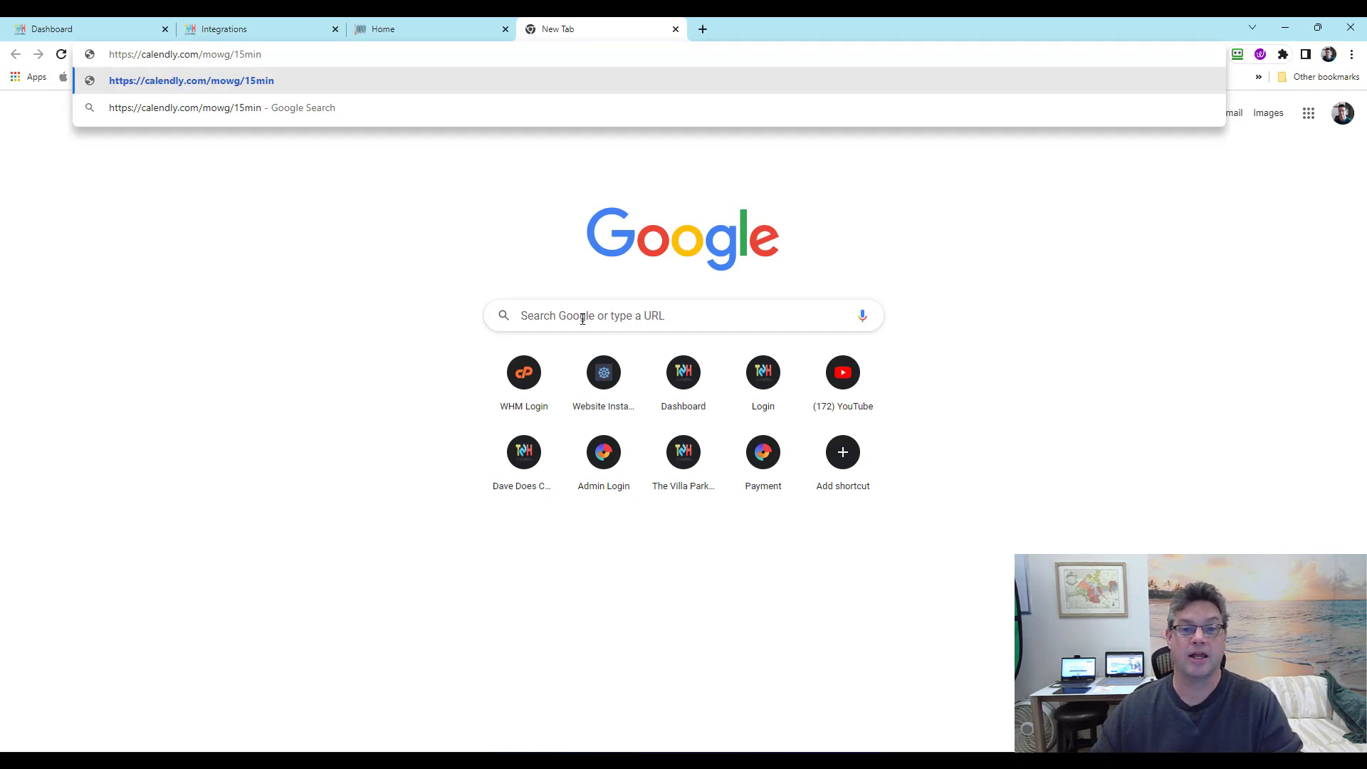
key(Return)
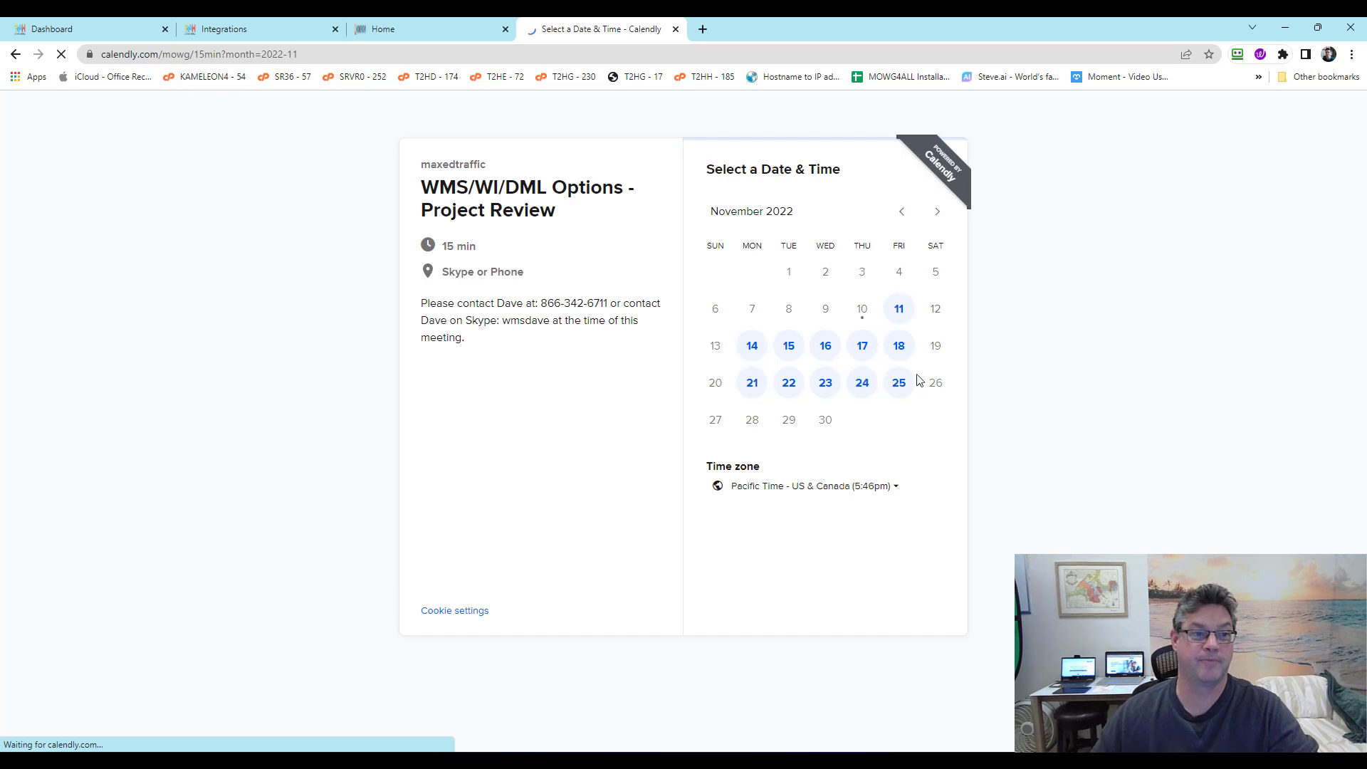
click(148, 54)
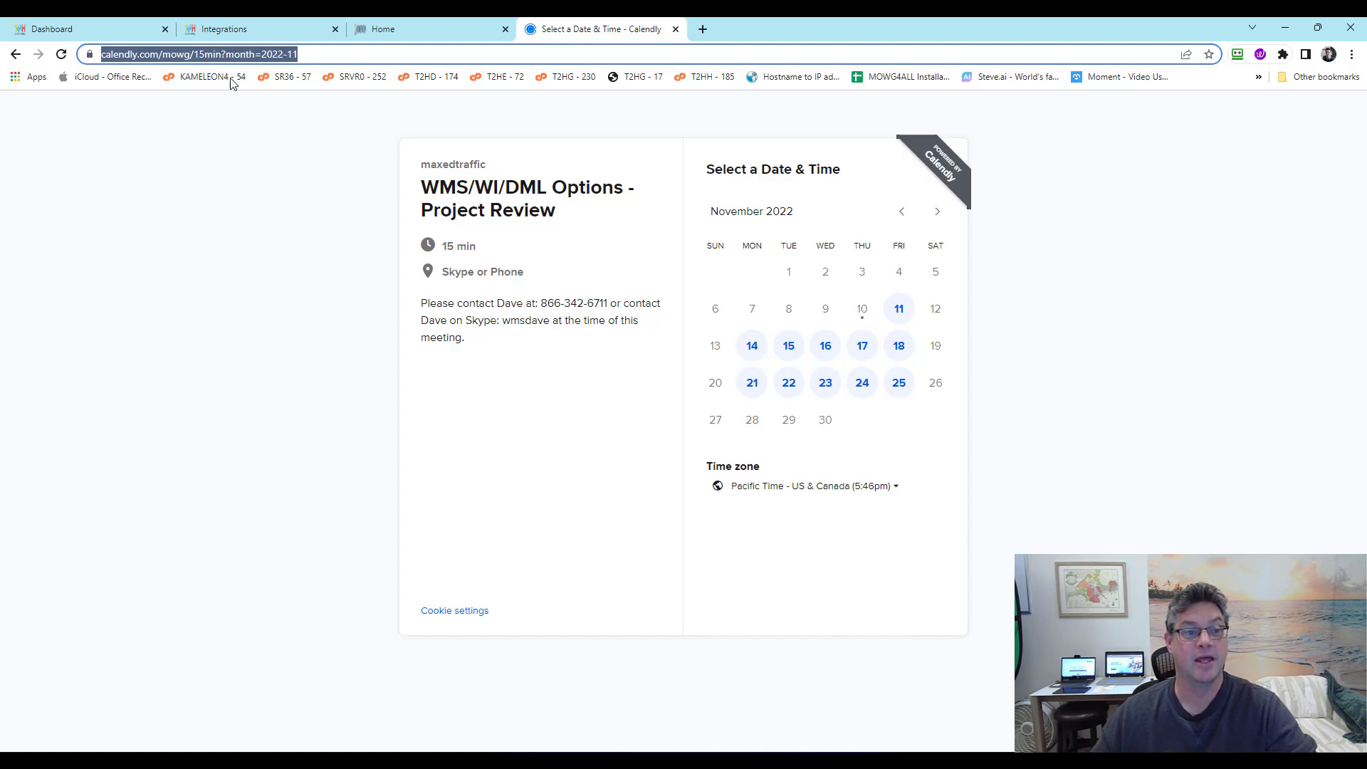
click(268, 173)
Step: Open the Call To Action integration settings in the admin
click(398, 29)
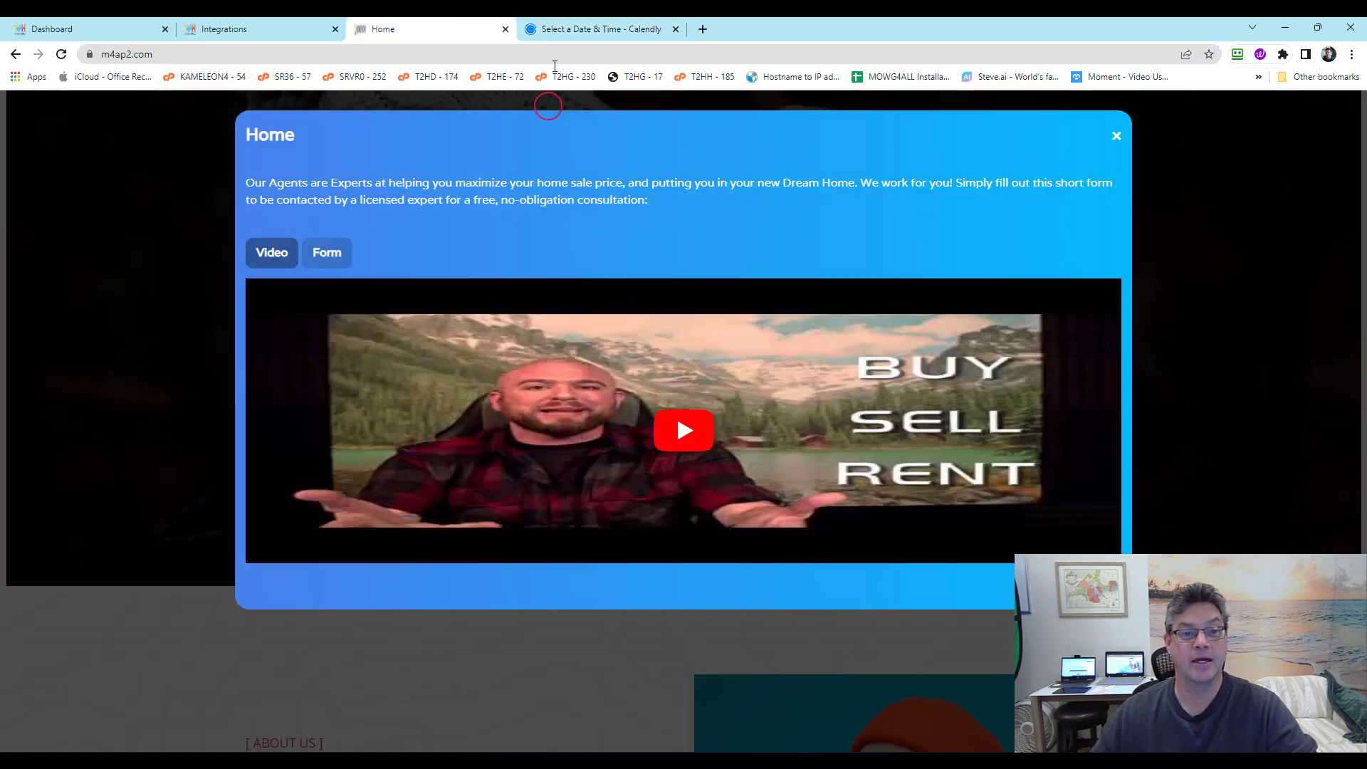
click(263, 29)
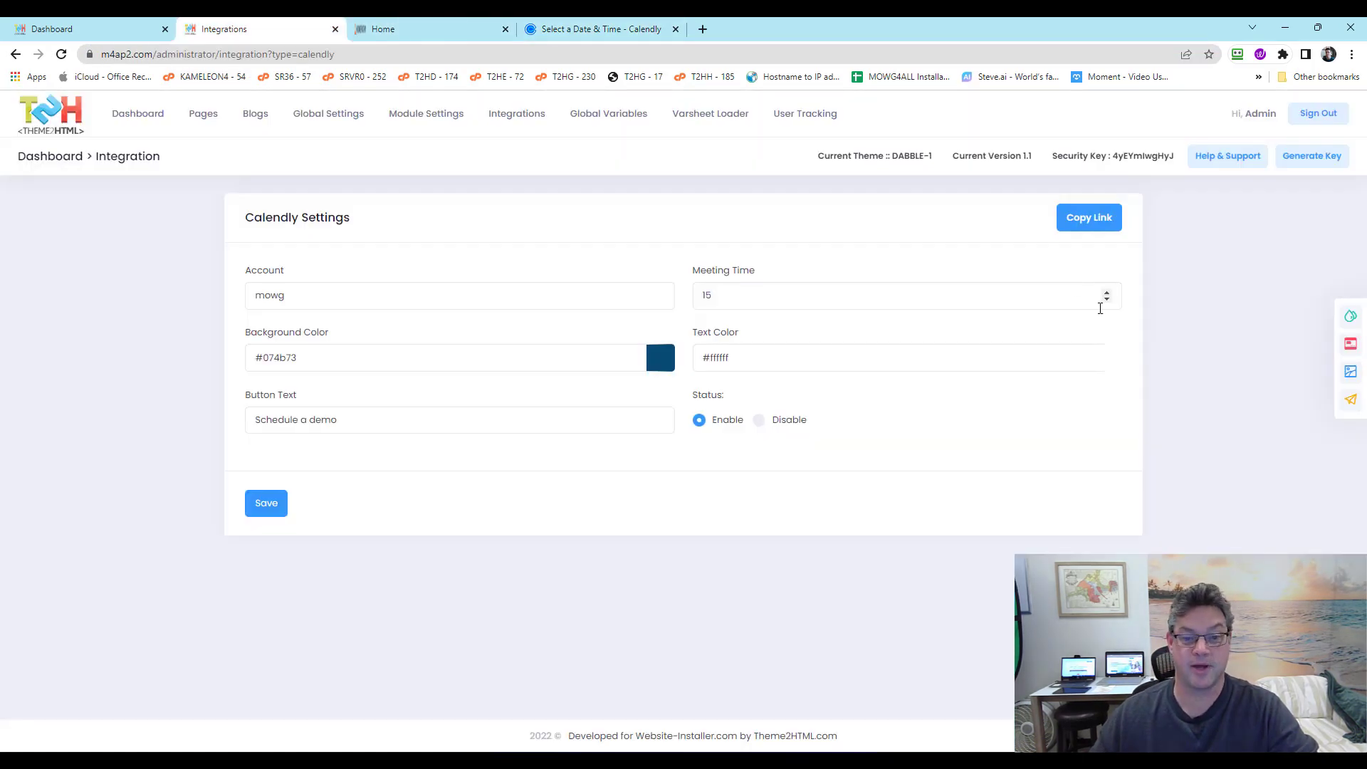
mouse_move(518, 123)
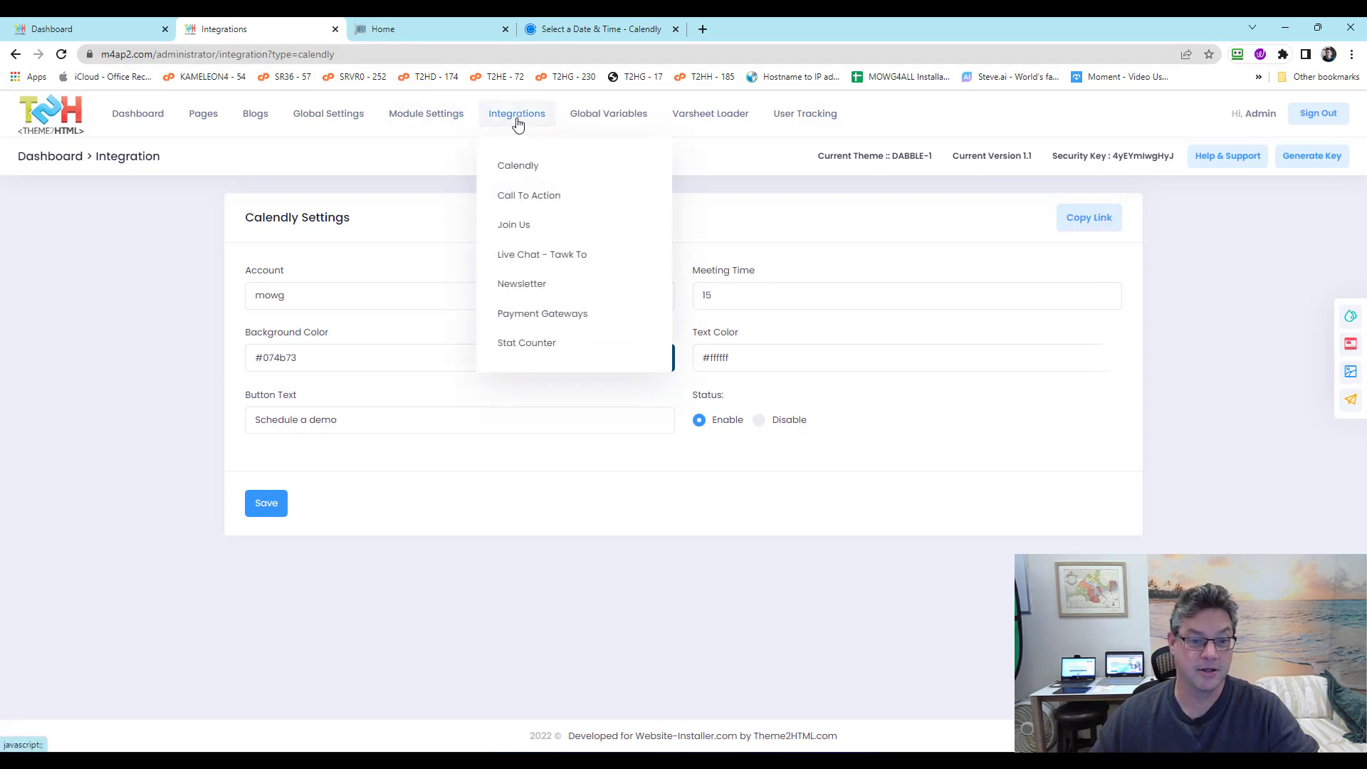
click(549, 202)
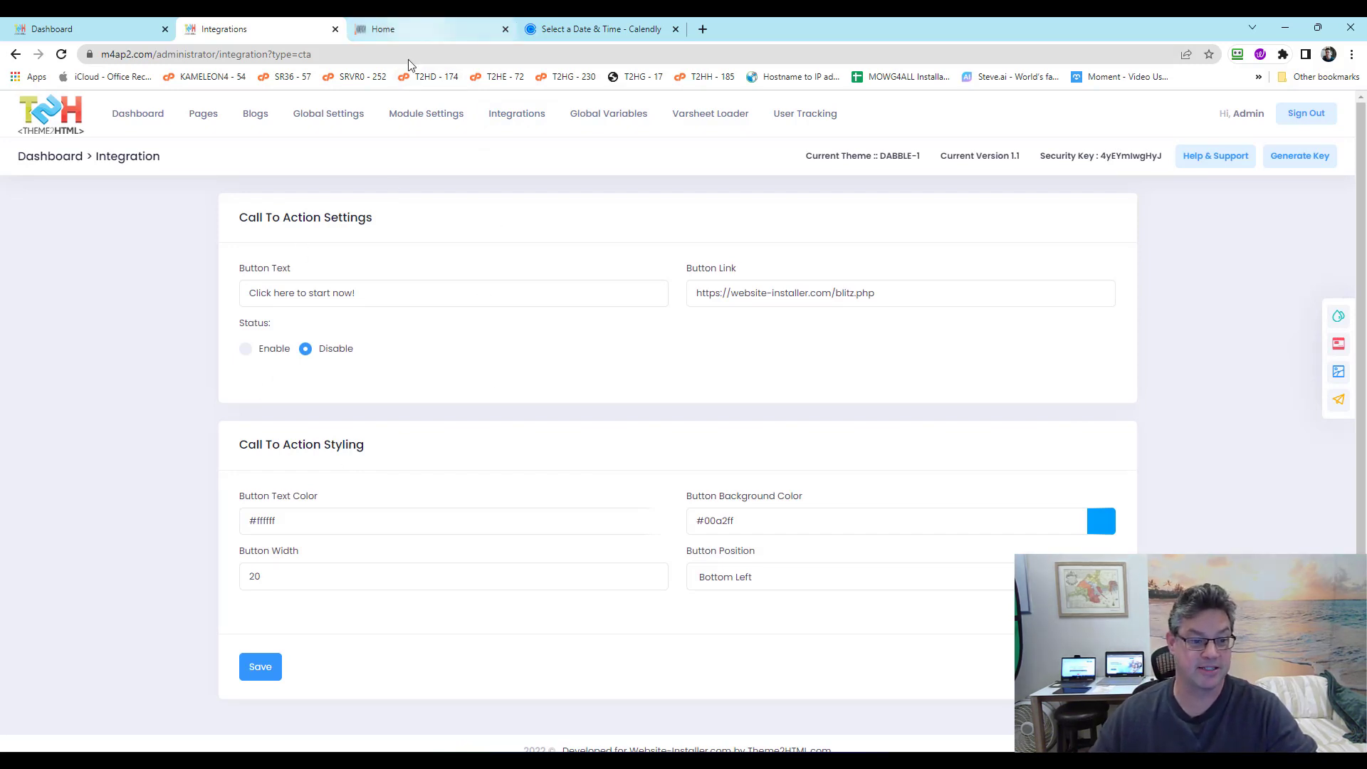
Step: Check the live site's Home page without its video popup, then return to the integration settings
click(397, 39)
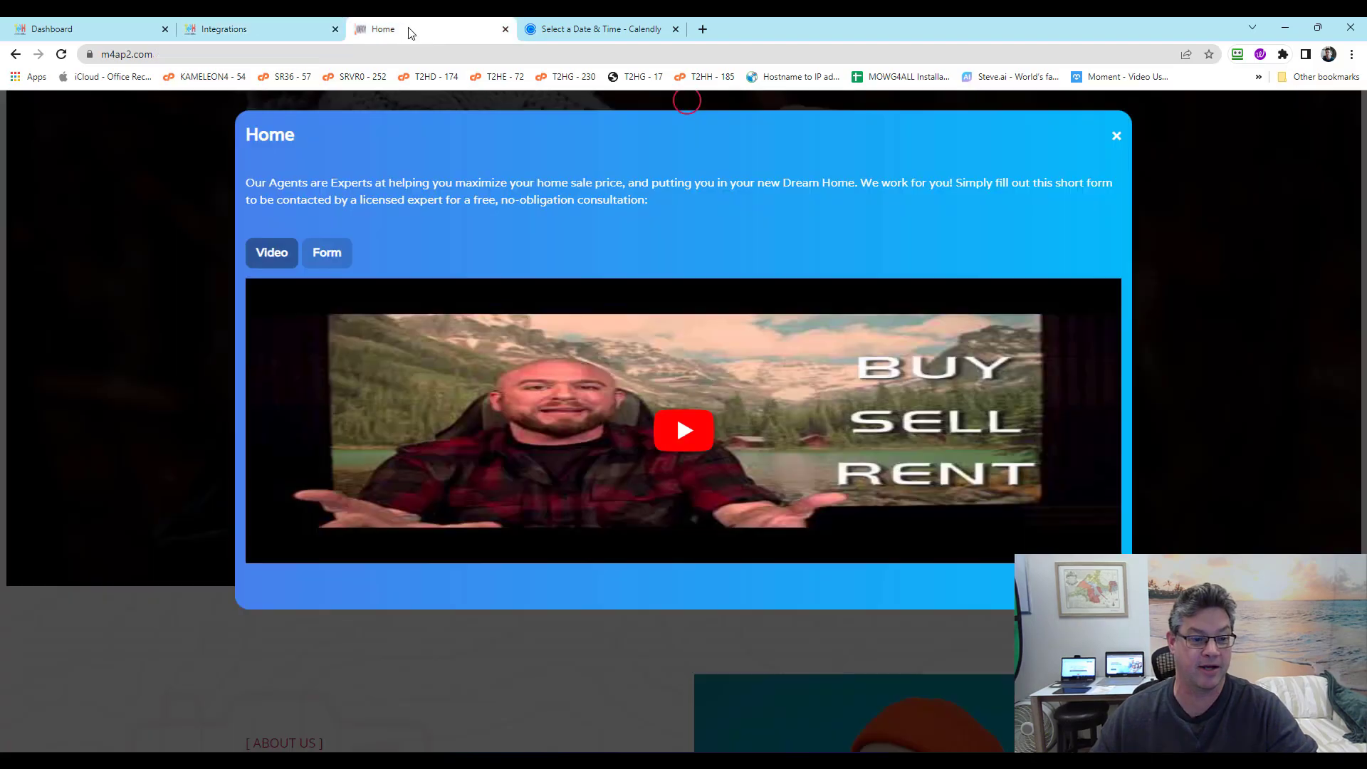
click(1116, 135)
scroll(491, 388, down, 6)
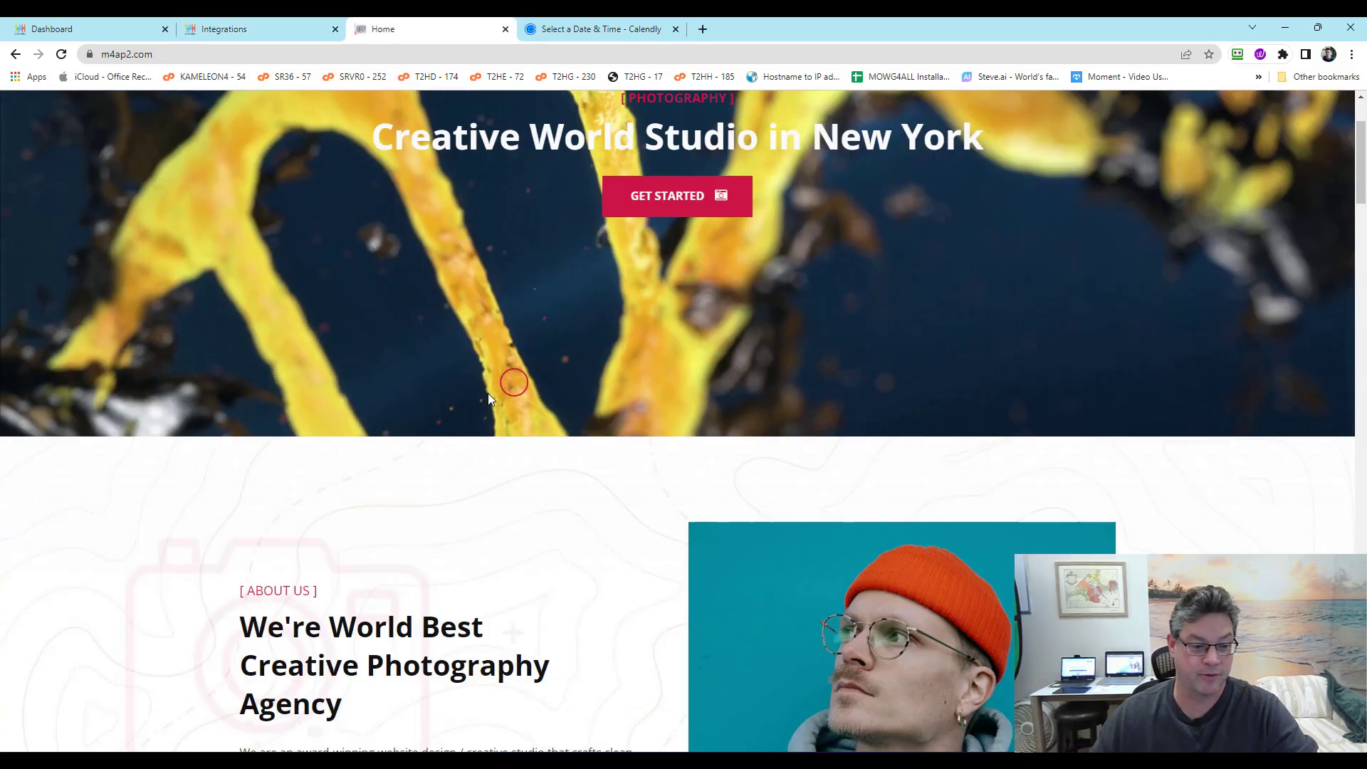
scroll(460, 411, up, 6)
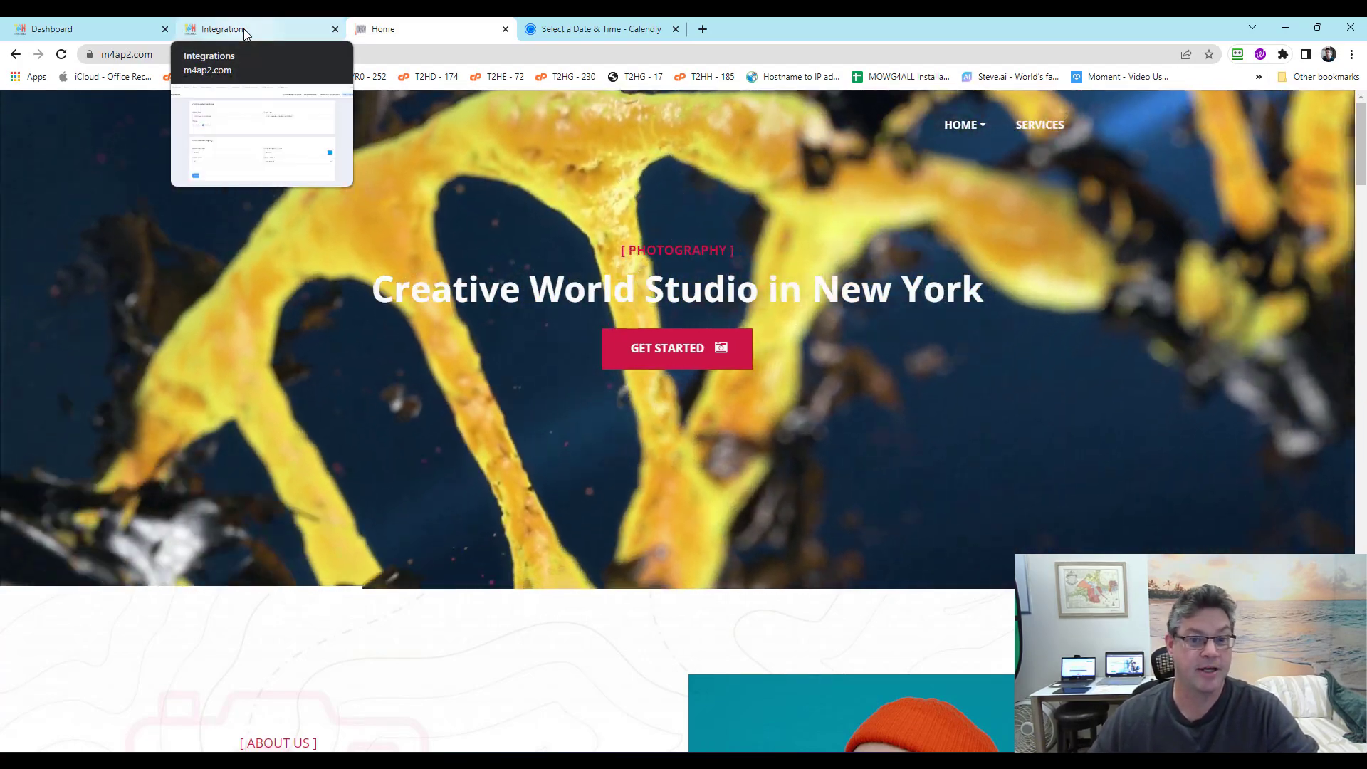
click(244, 32)
Step: Enable the Call To Action button, keep its #00a2ff background and Bottom Left position, and save
click(245, 349)
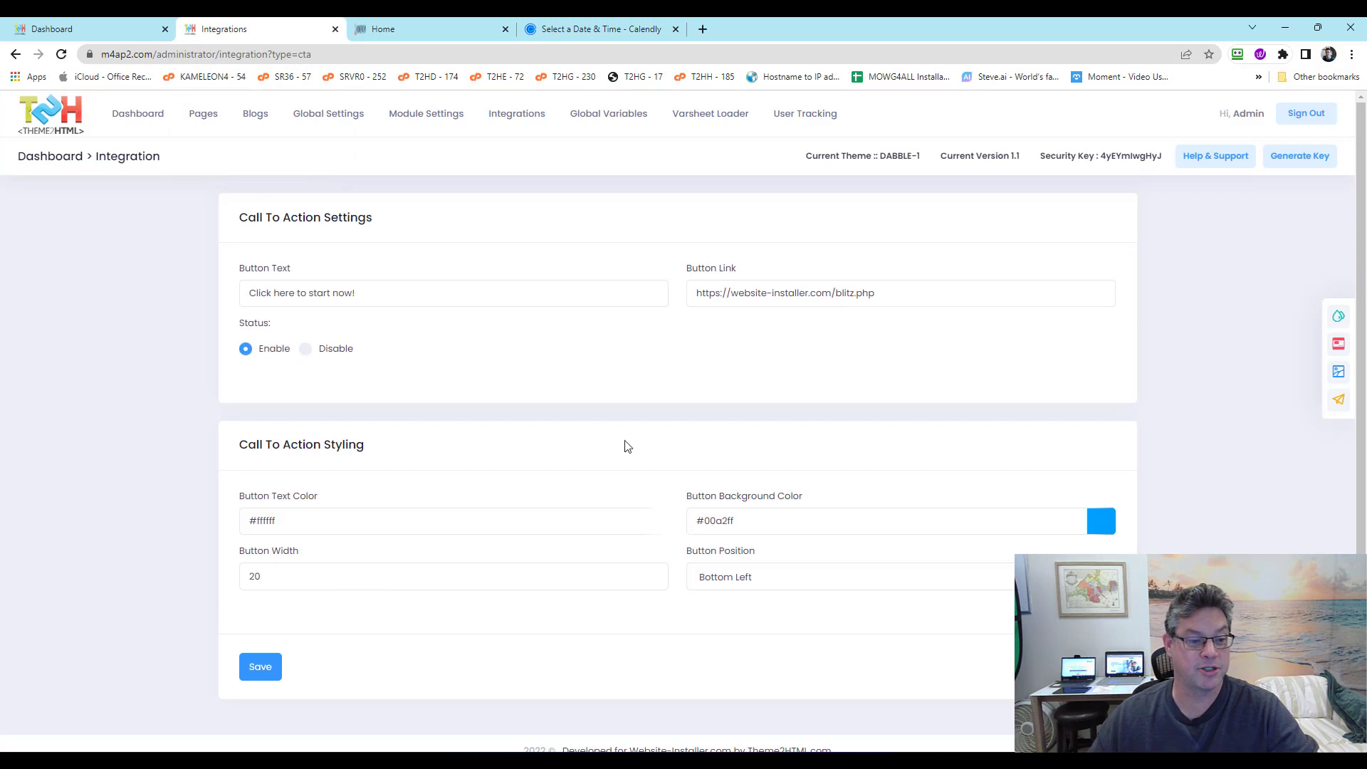
scroll(598, 424, down, 1)
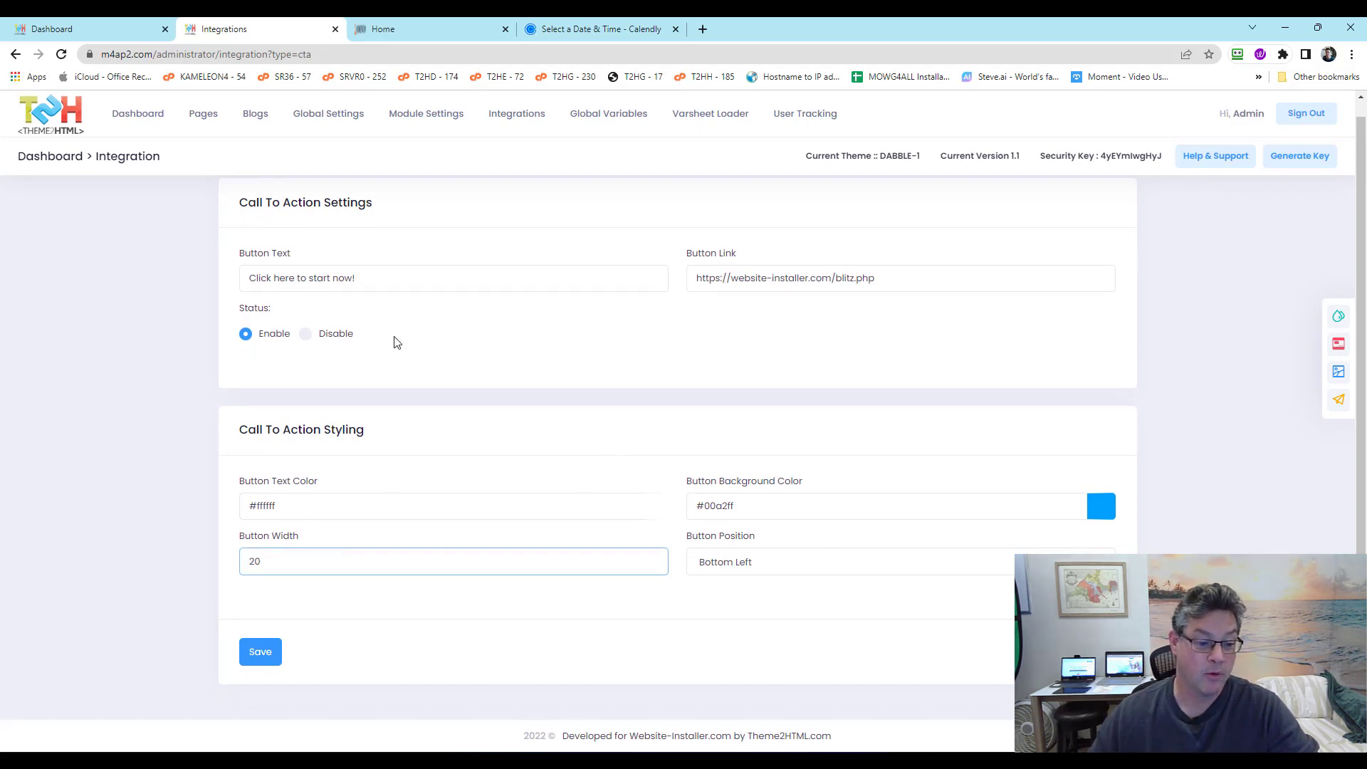
drag(383, 283, 118, 290)
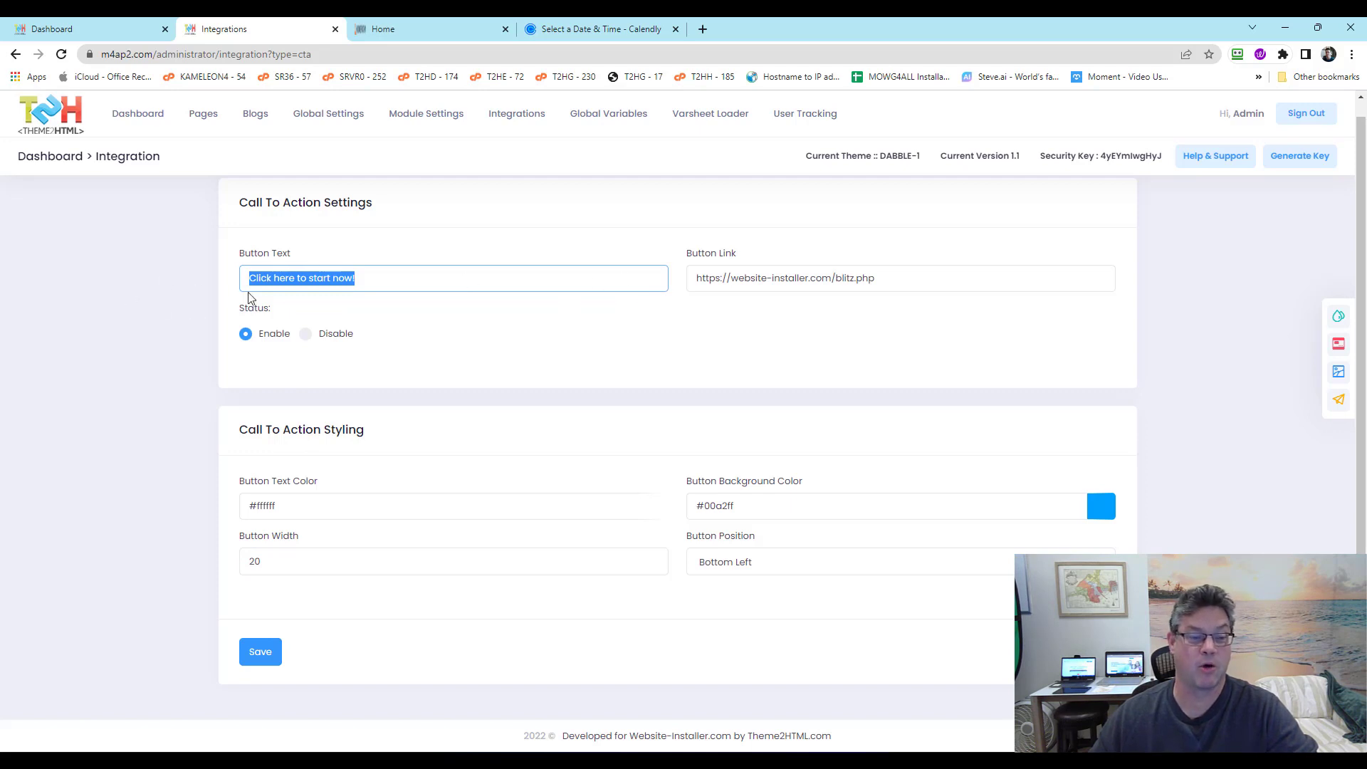
click(147, 285)
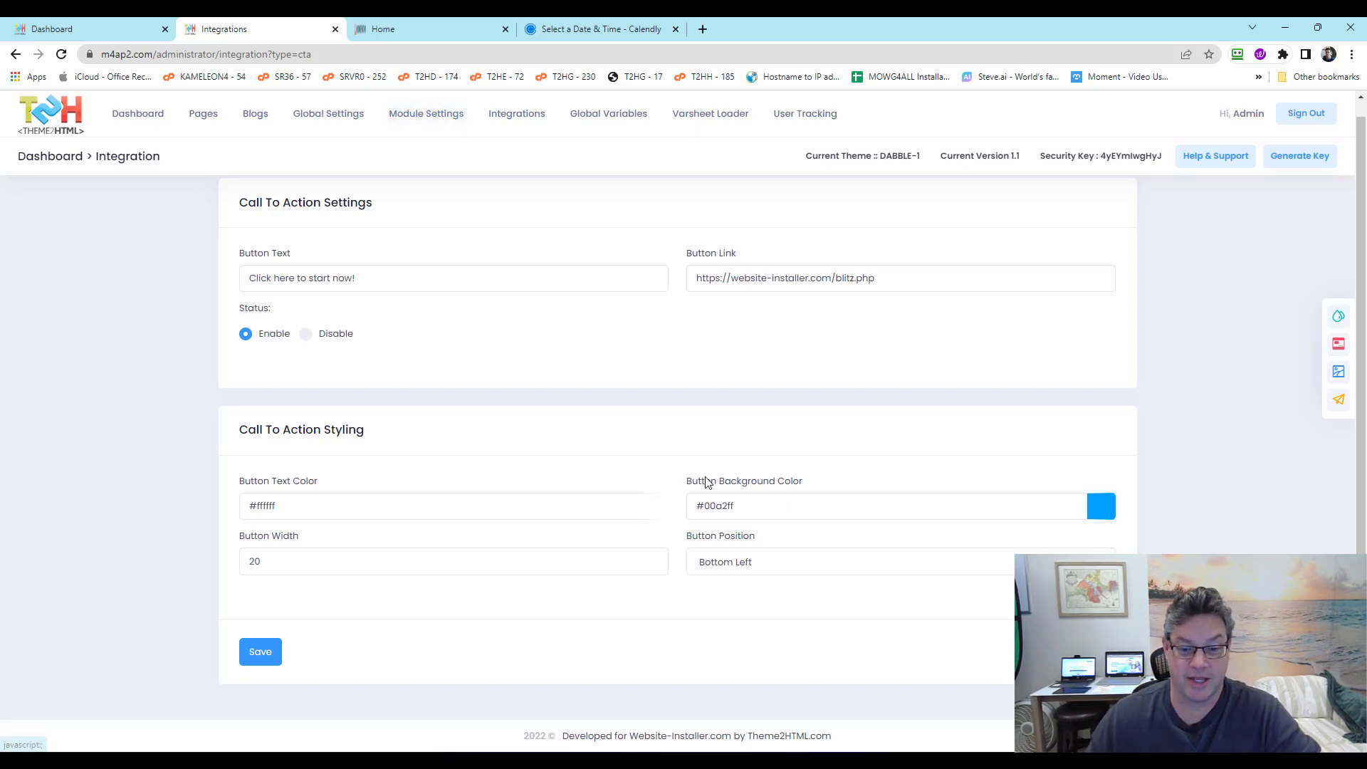
click(805, 506)
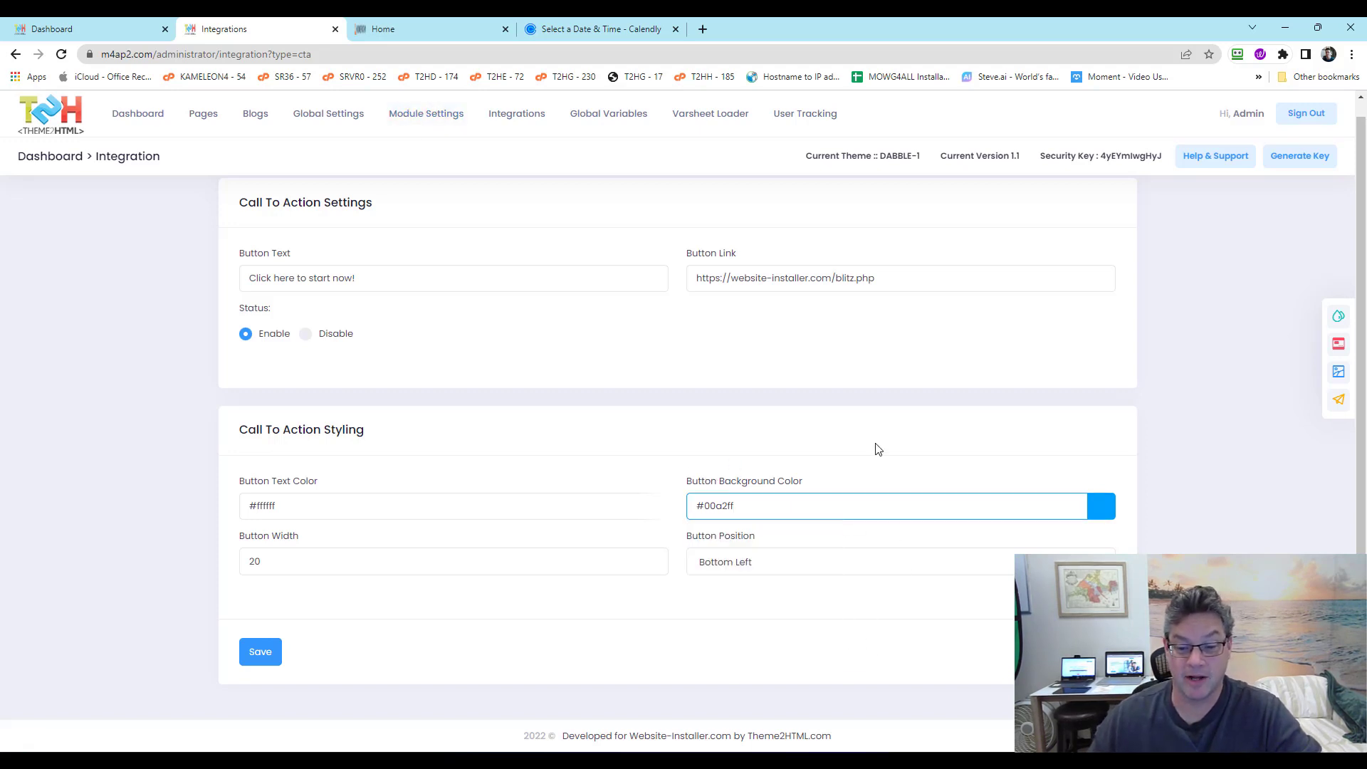
click(796, 562)
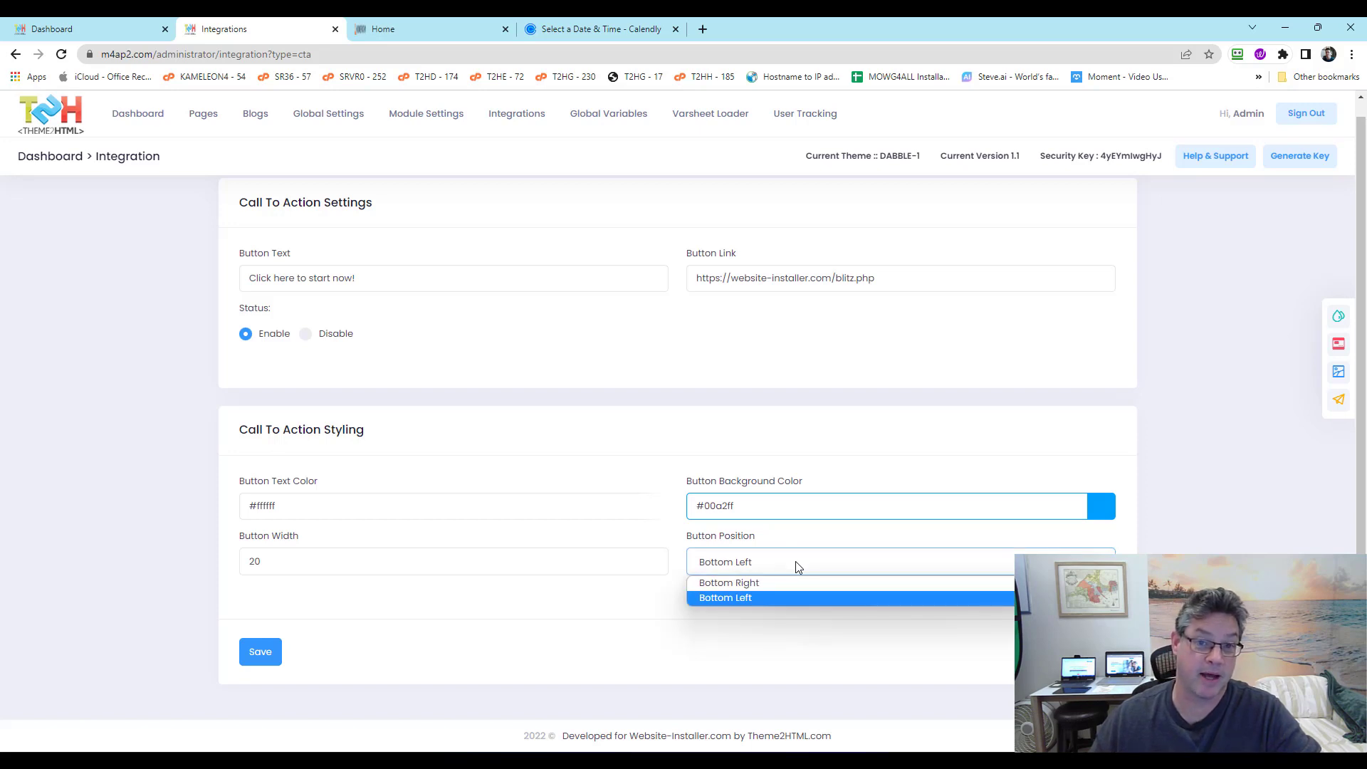
click(796, 561)
click(260, 651)
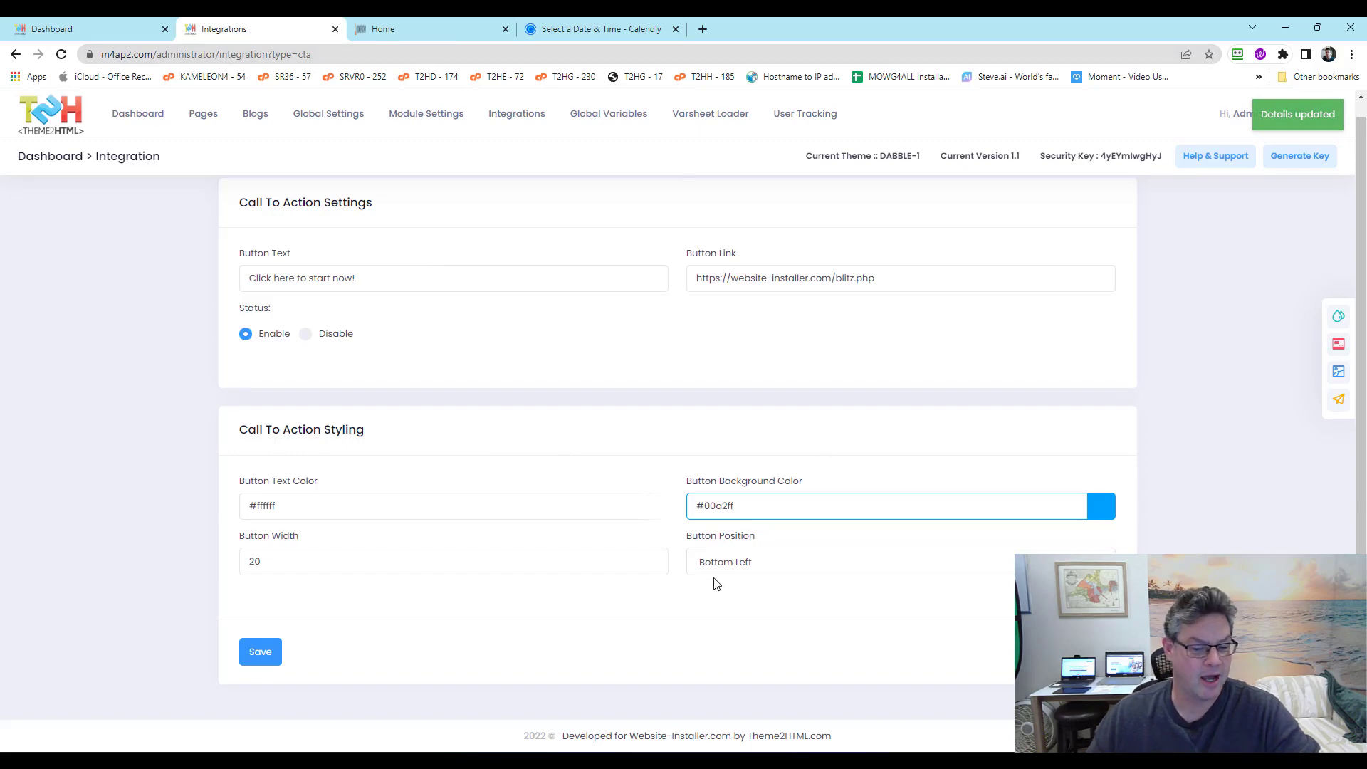
click(624, 32)
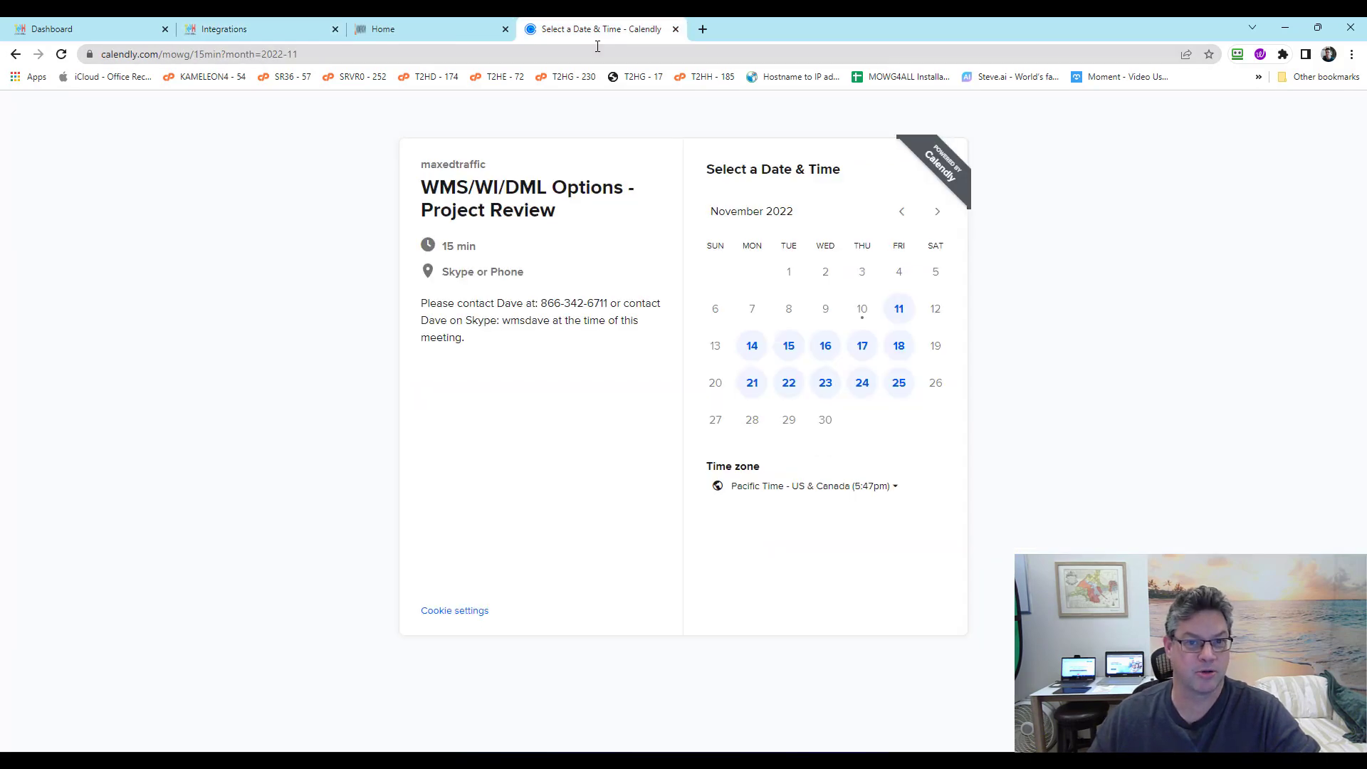
Step: Reload the live site and confirm the 'Click here to start now!' button sits at bottom-left
click(411, 36)
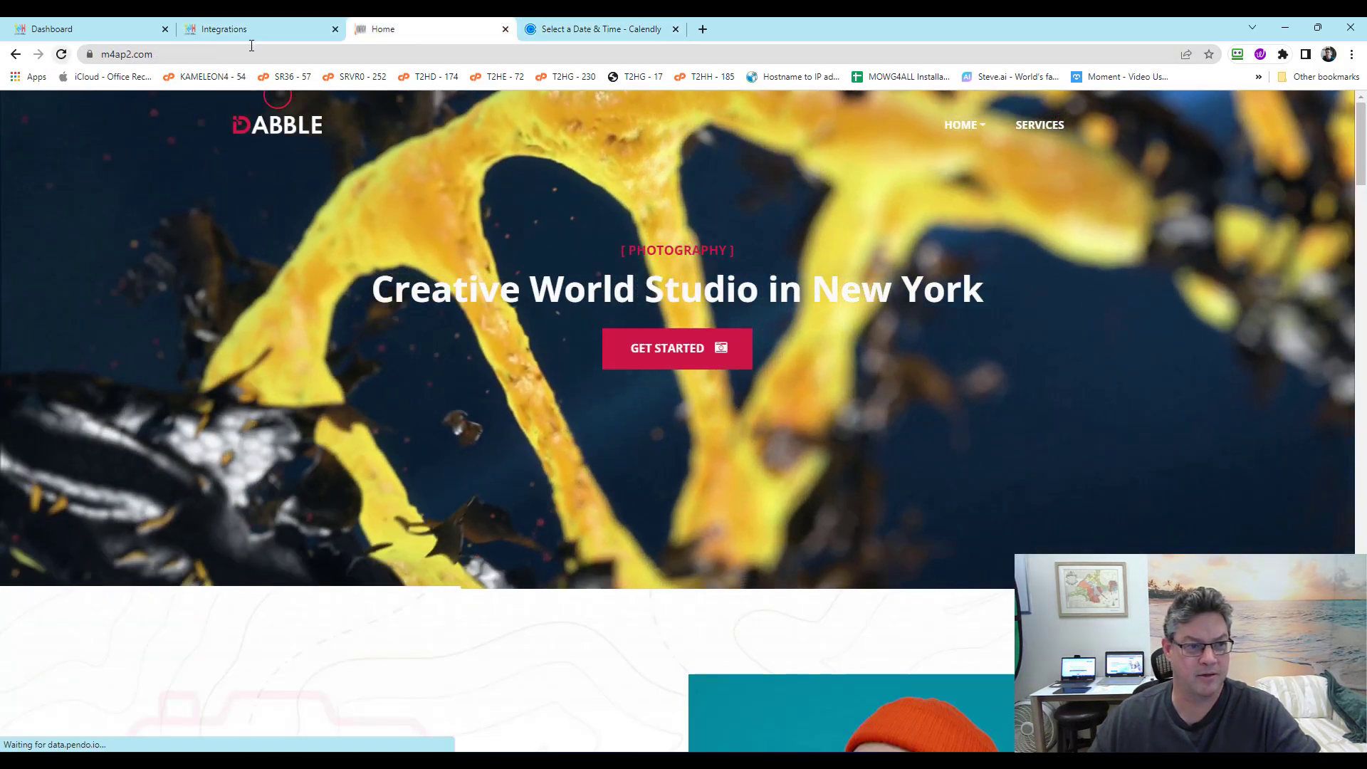
click(61, 55)
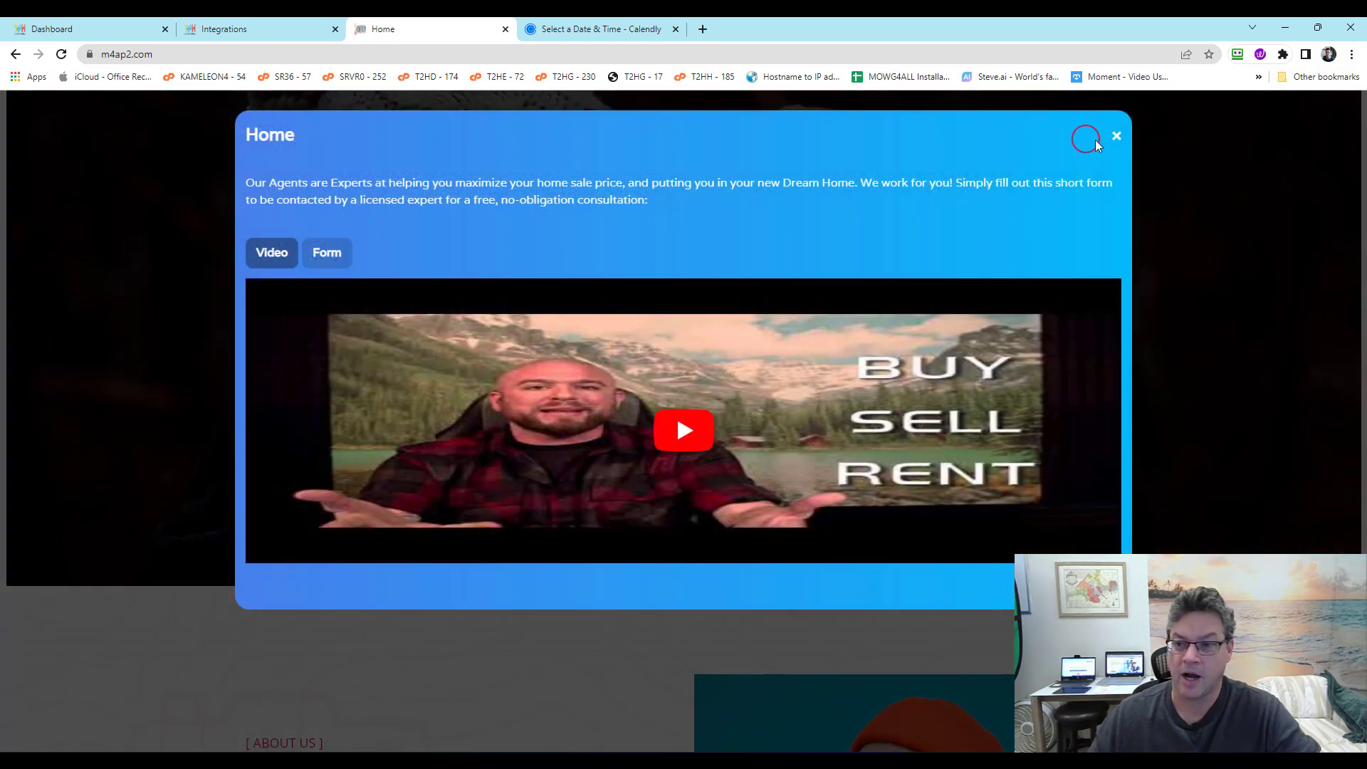
click(1116, 136)
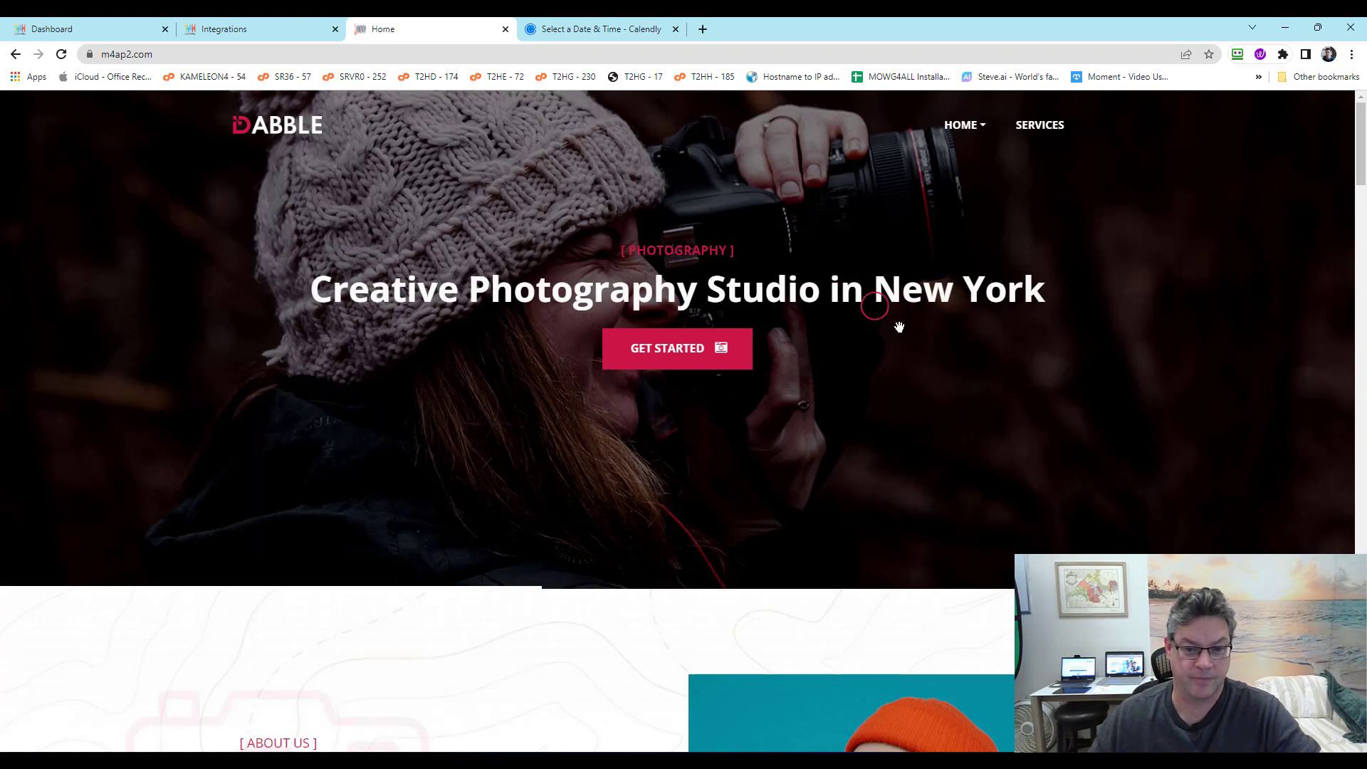
scroll(897, 327, down, 5)
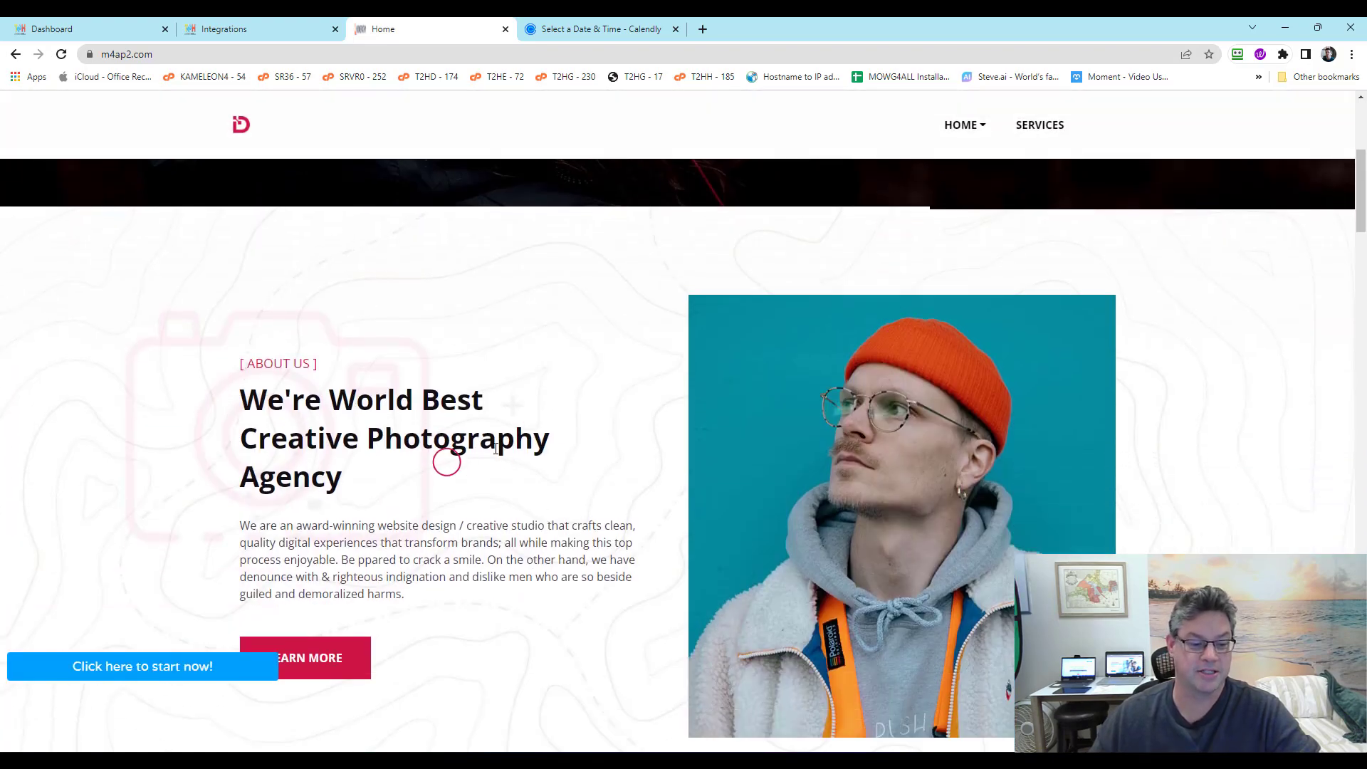
scroll(456, 459, down, 3)
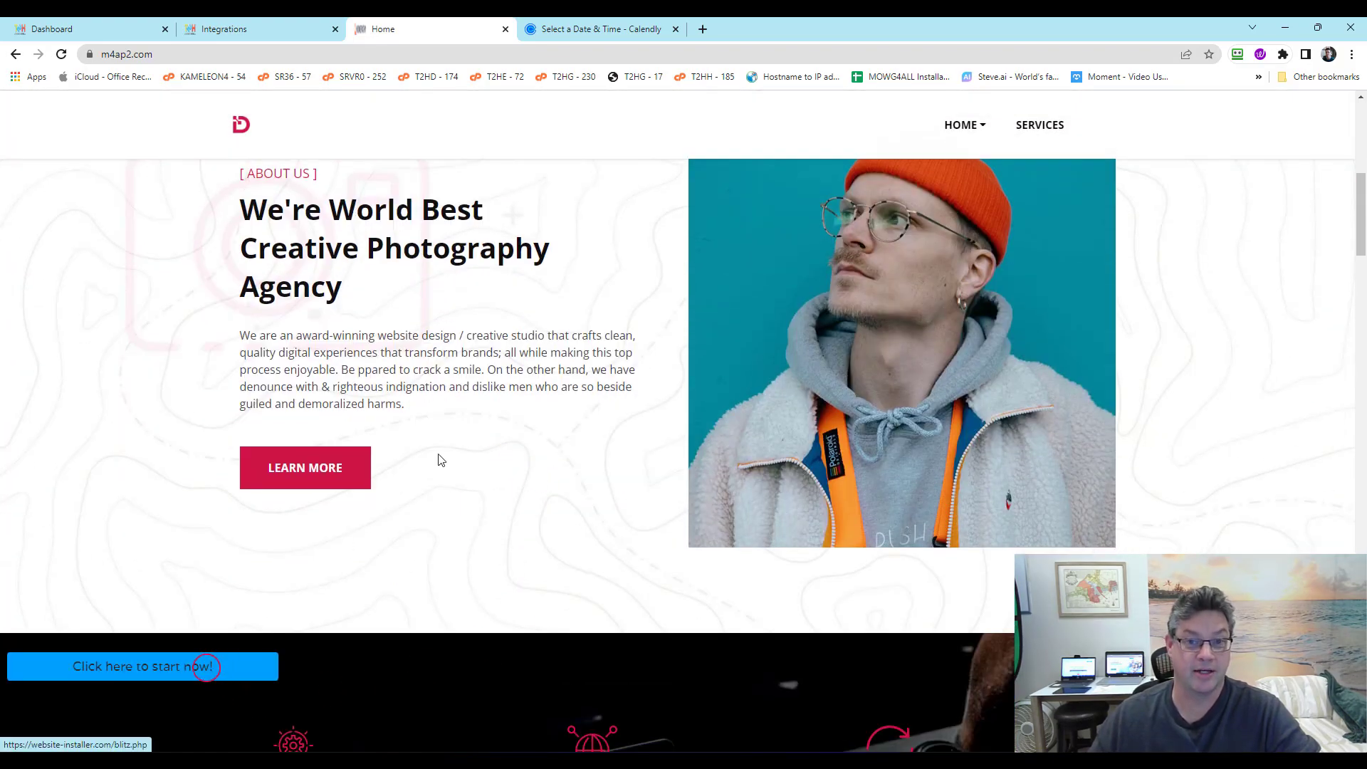
scroll(439, 458, down, 4)
scroll(501, 494, down, 3)
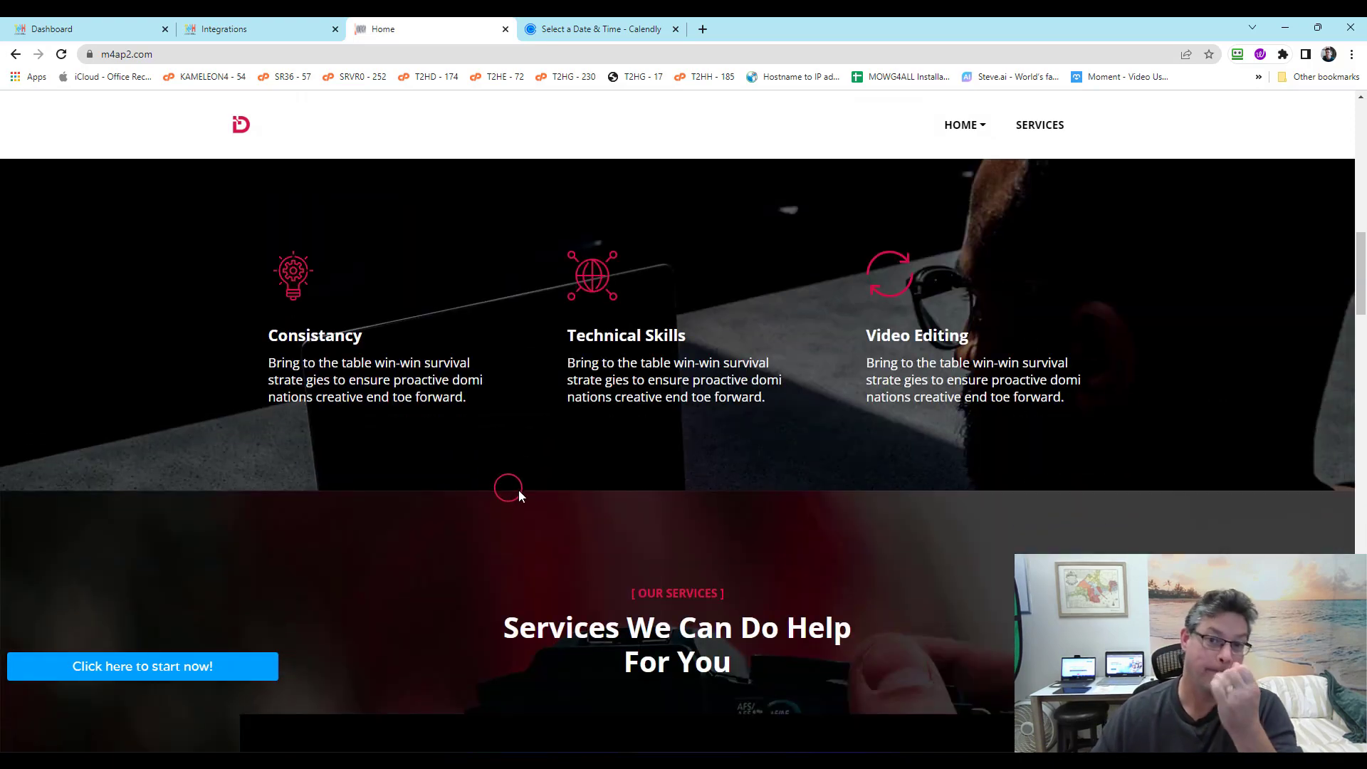
scroll(545, 507, down, 1)
scroll(545, 507, down, 6)
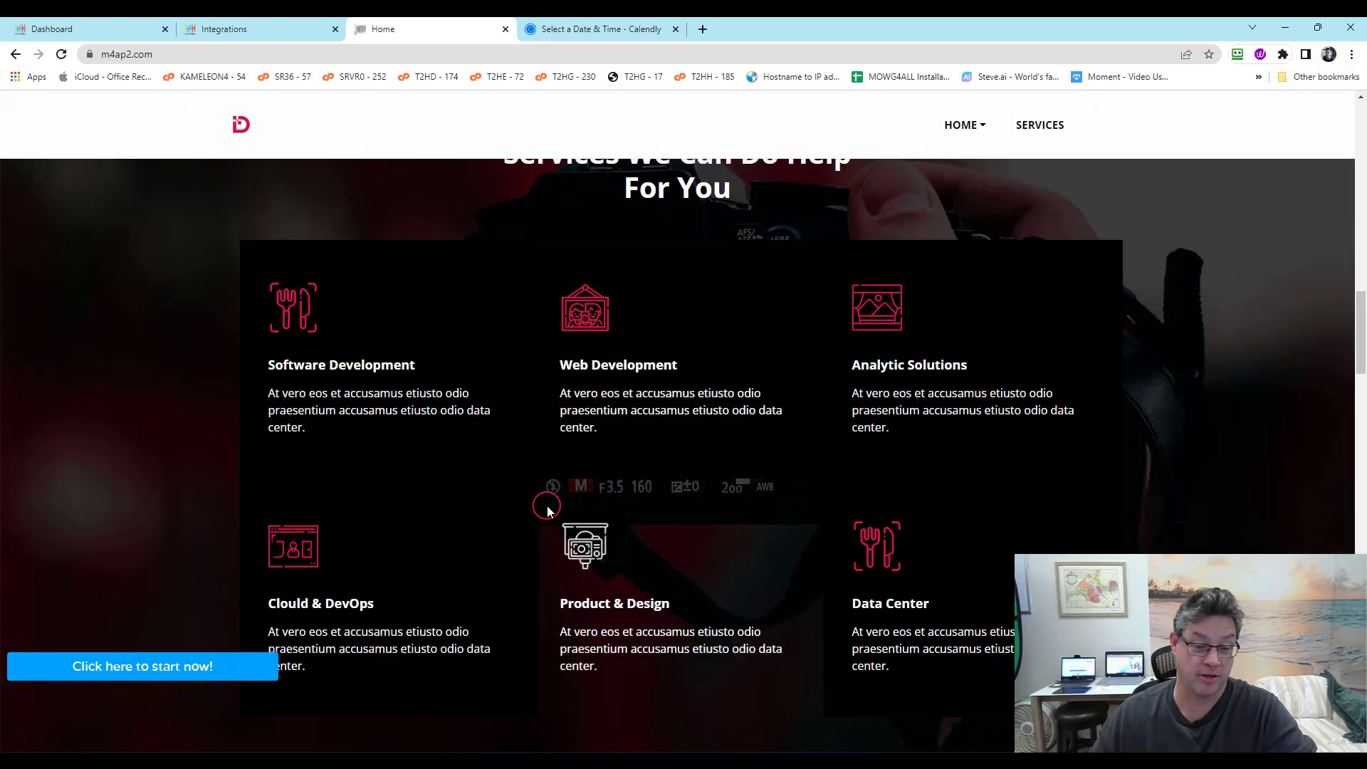
scroll(548, 507, down, 3)
scroll(548, 507, down, 4)
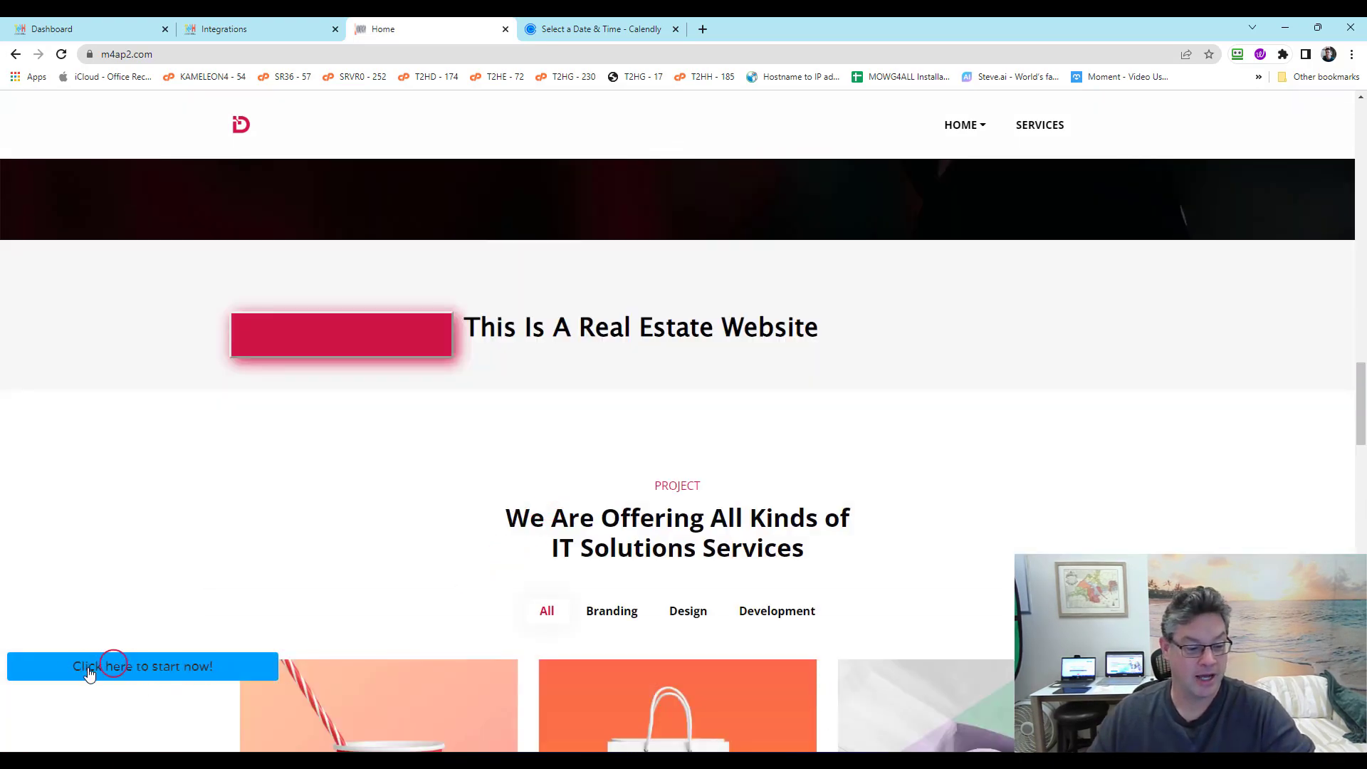
scroll(625, 570, down, 8)
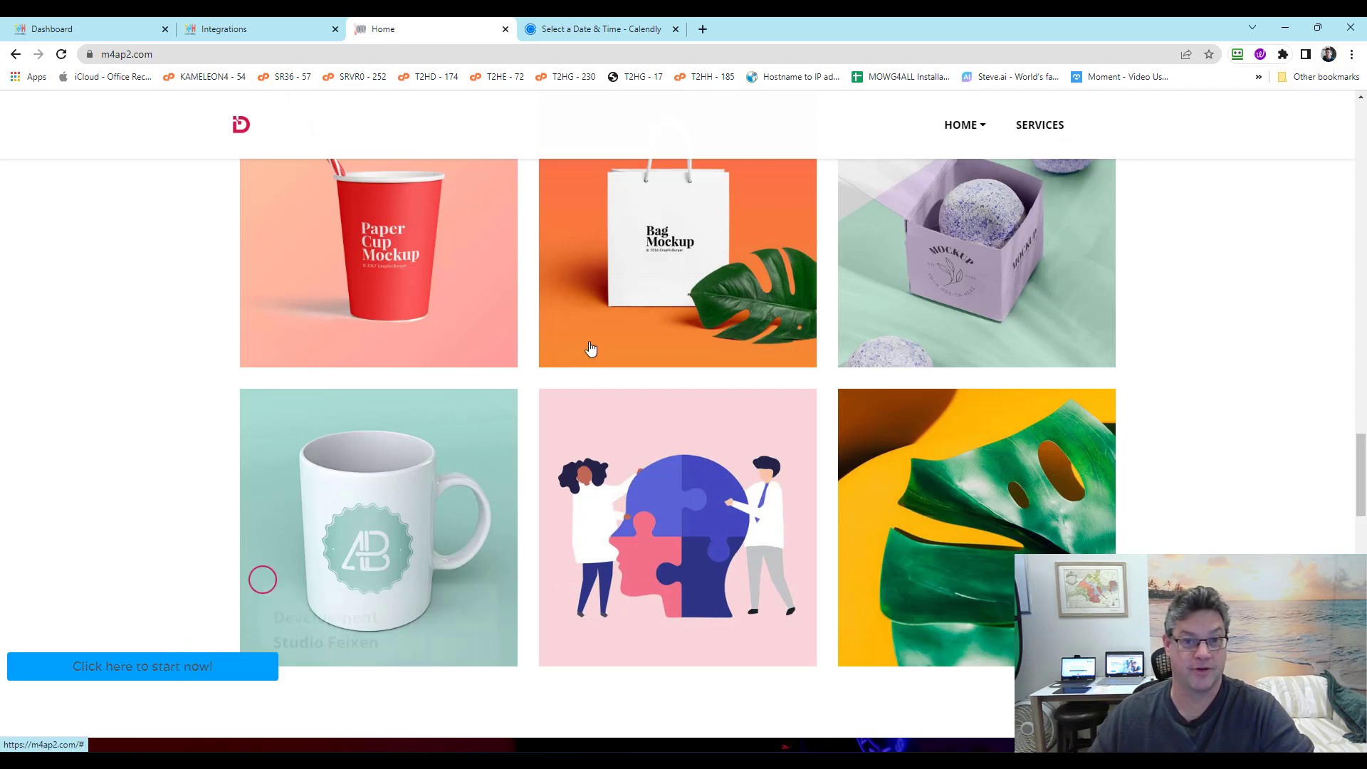
click(251, 31)
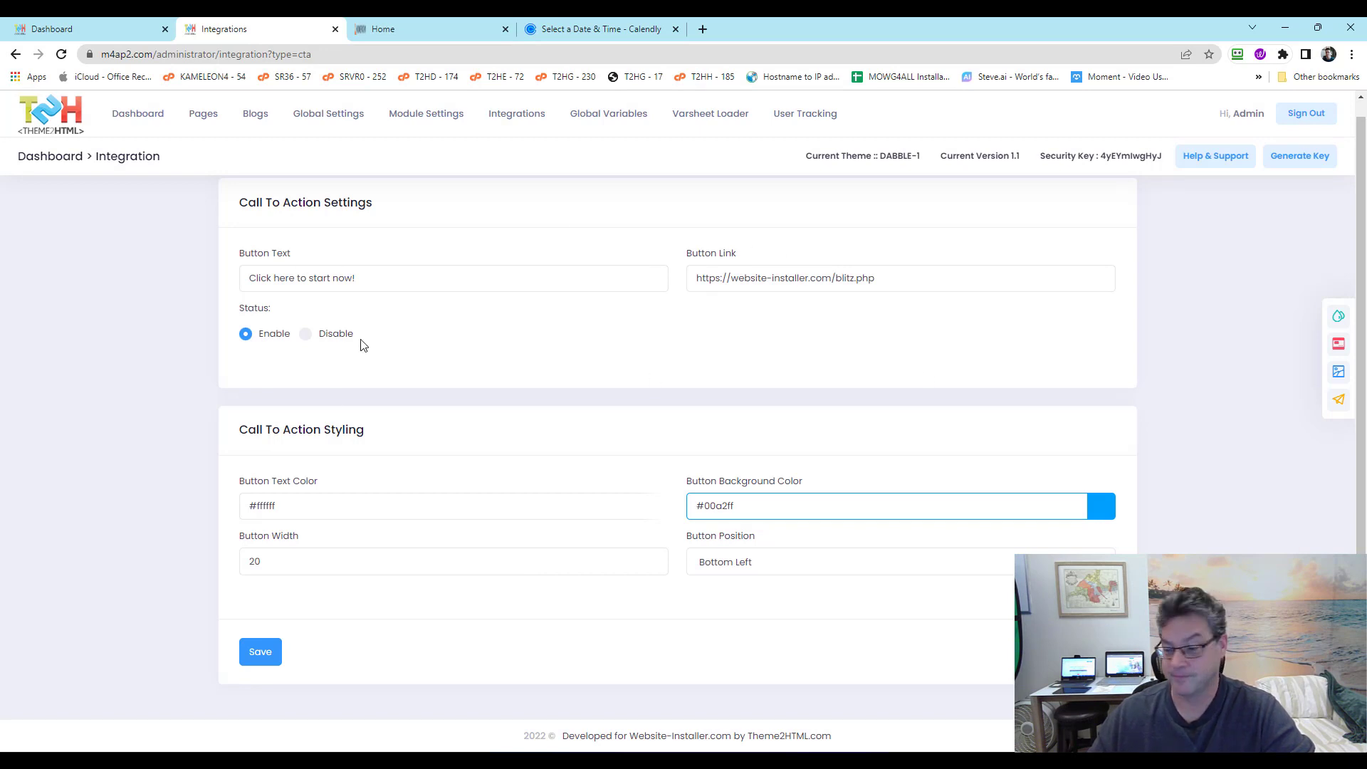
Step: Open the Join Us integration's Panel Settings and place the cursor in Module Text
scroll(523, 345, up, 1)
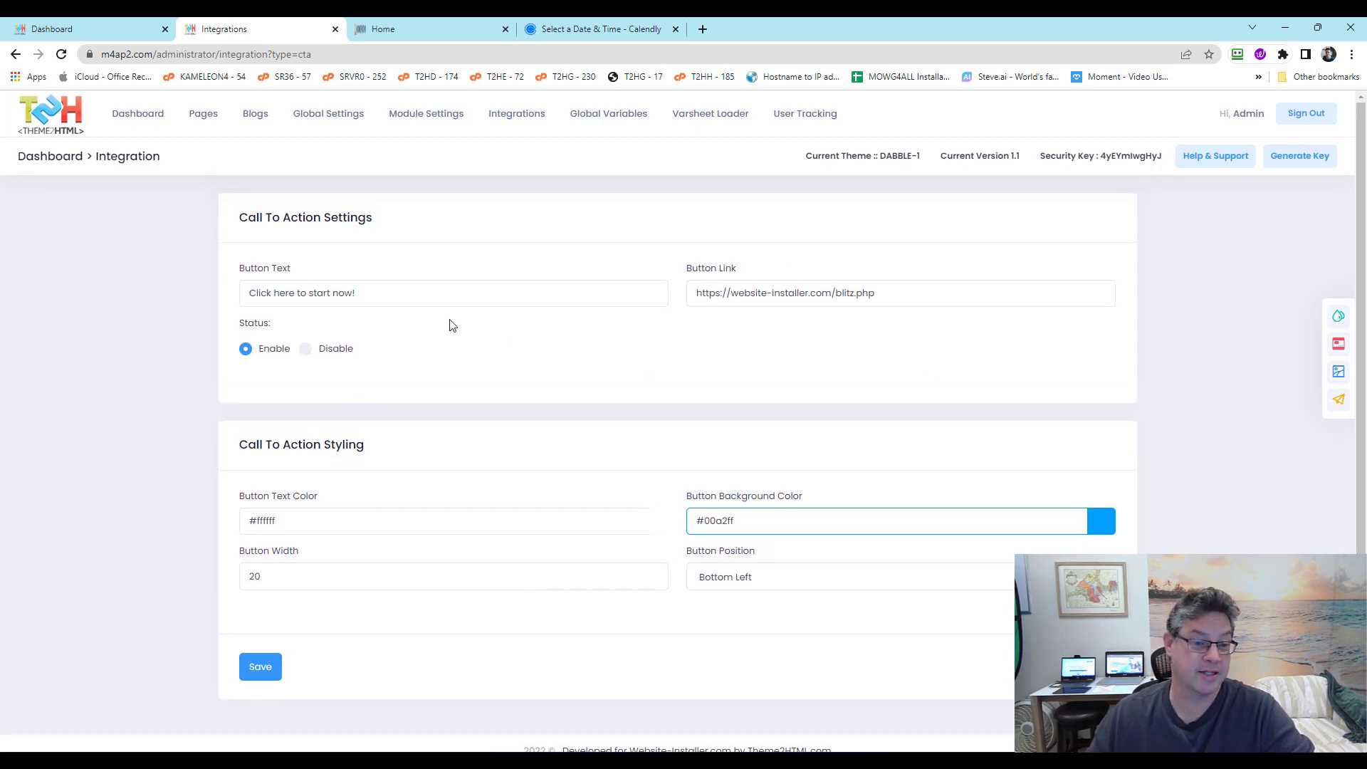
click(525, 124)
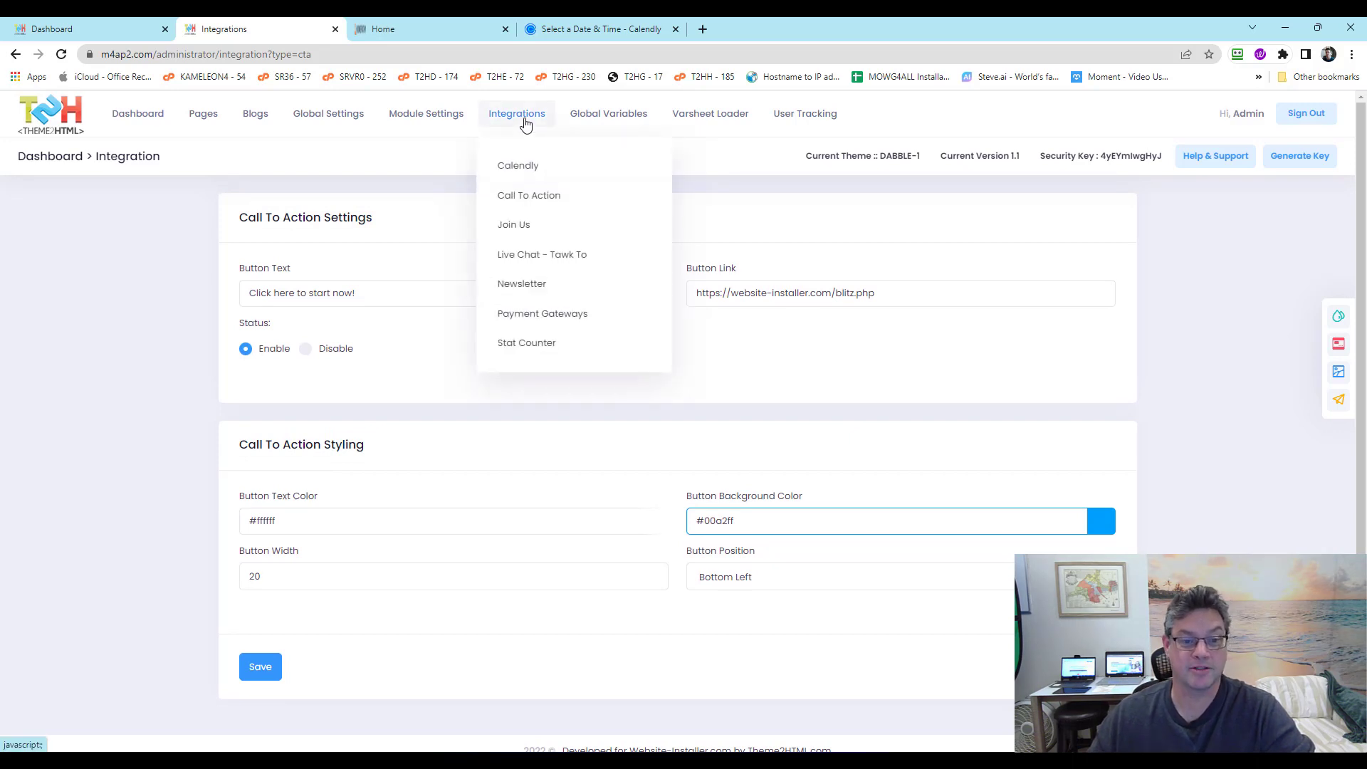
click(513, 226)
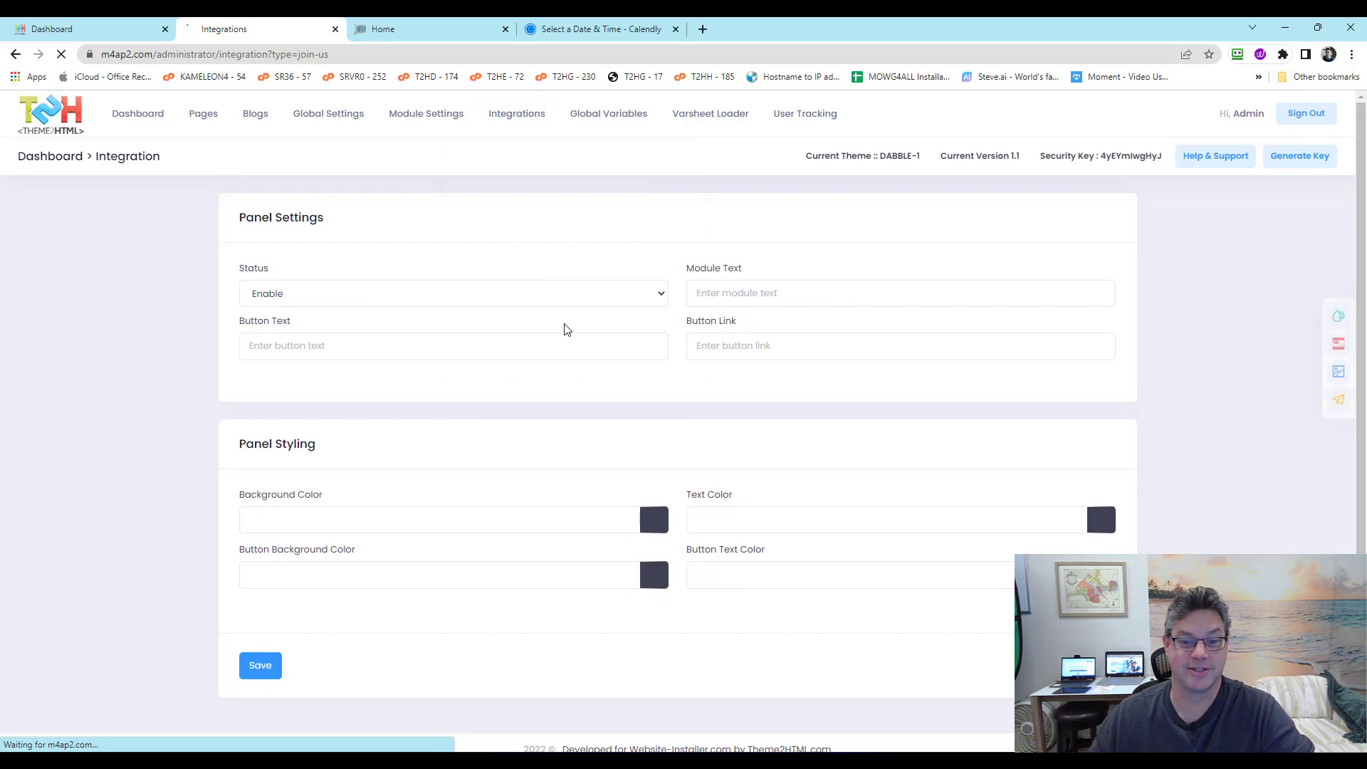
click(767, 292)
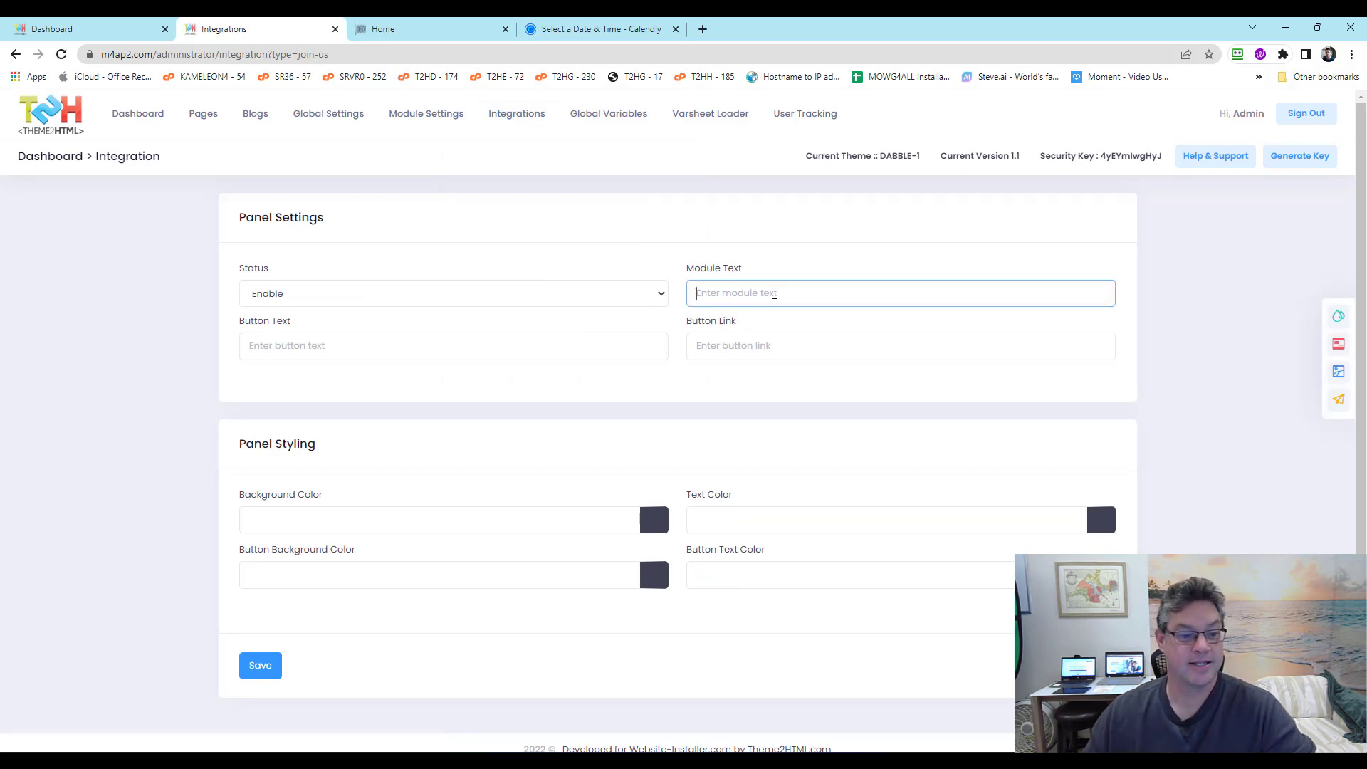